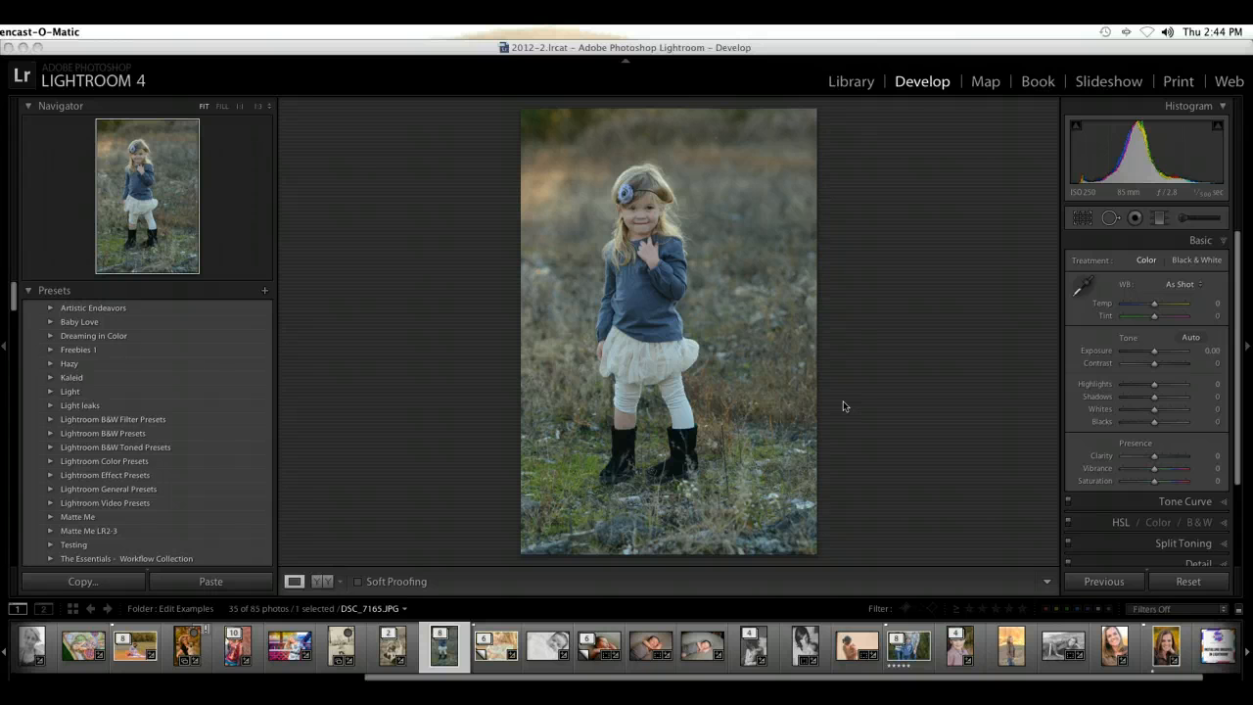
Step: Set the white balance with the White Balance Selector by sampling the girl's black boot as the neutral target
left_click(843, 401)
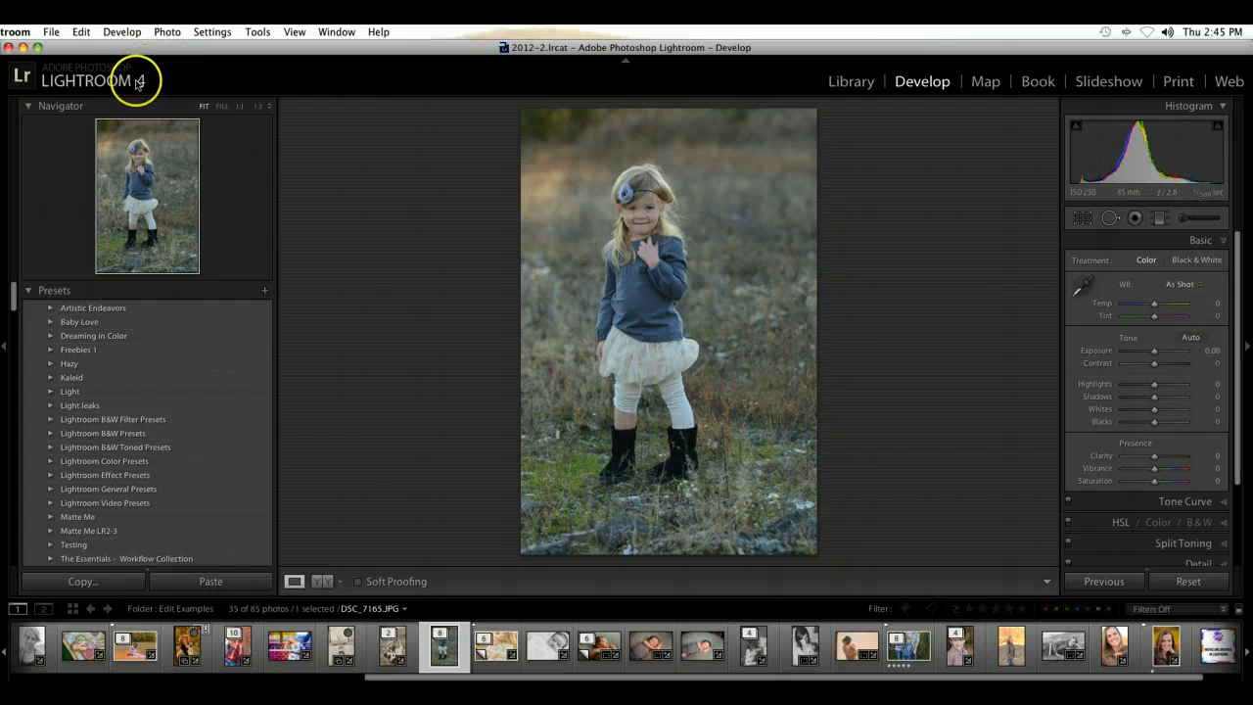
left_click(907, 280)
left_click(1078, 290)
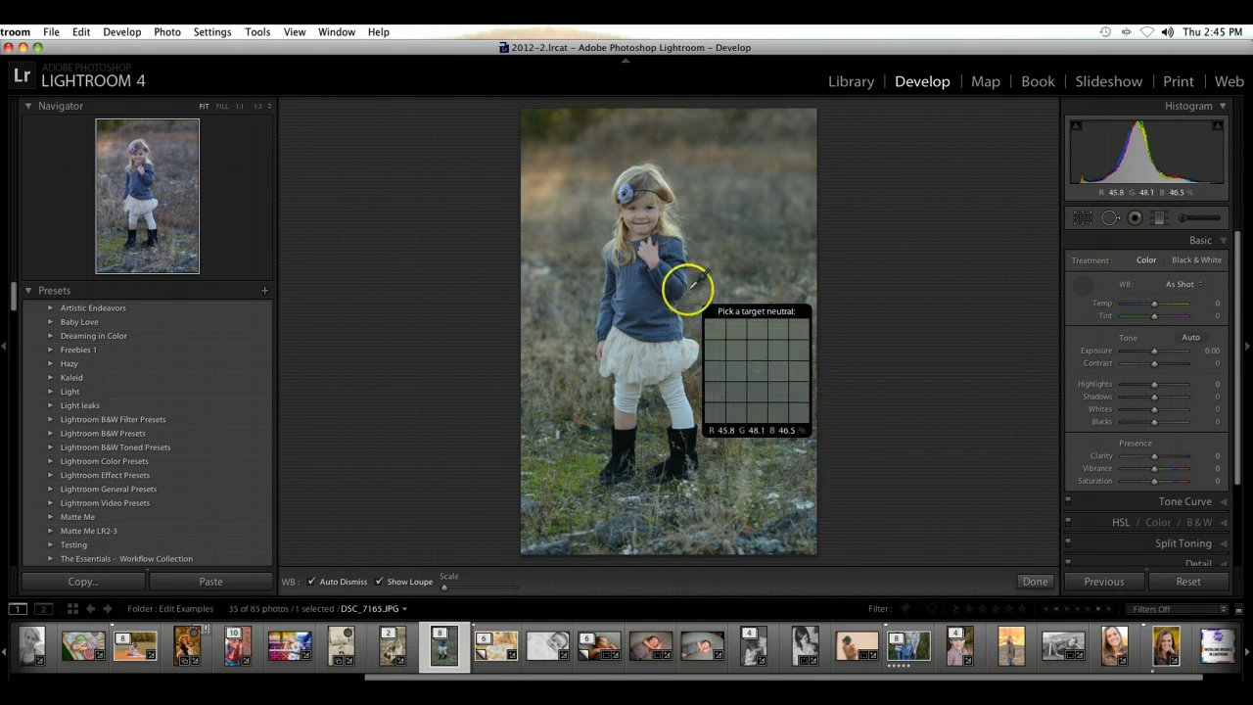
left_click(1082, 285)
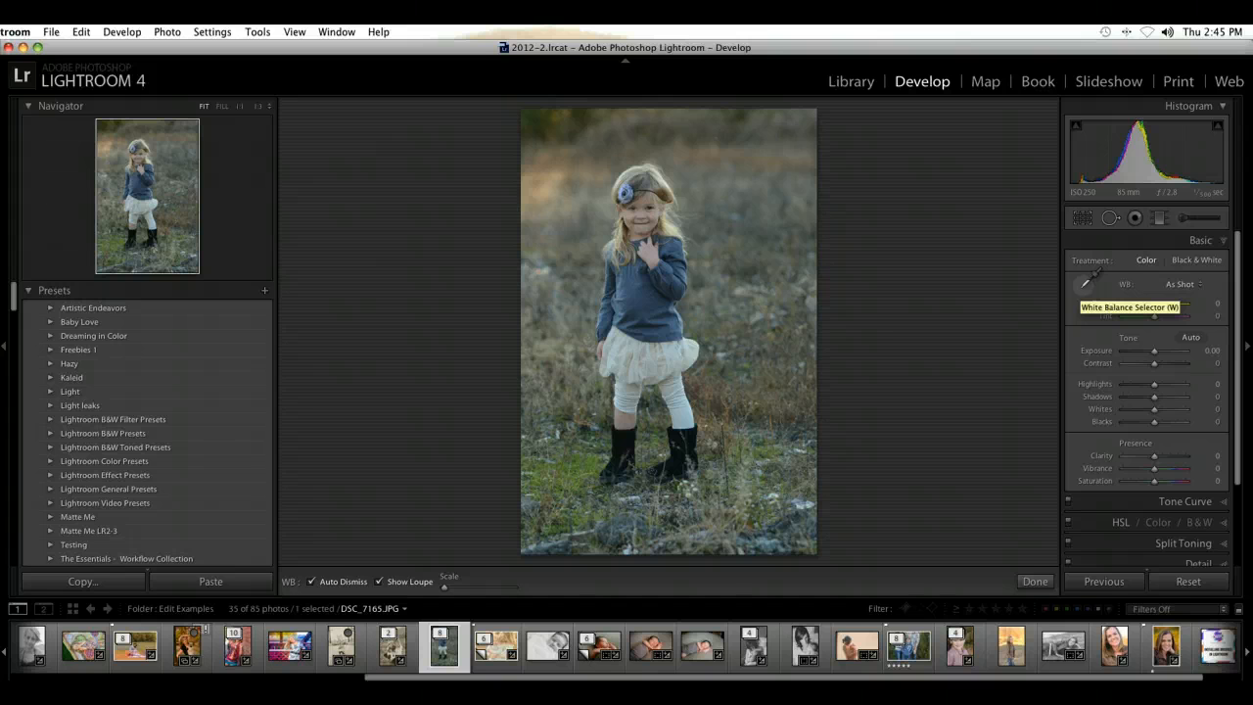
left_click(1085, 284)
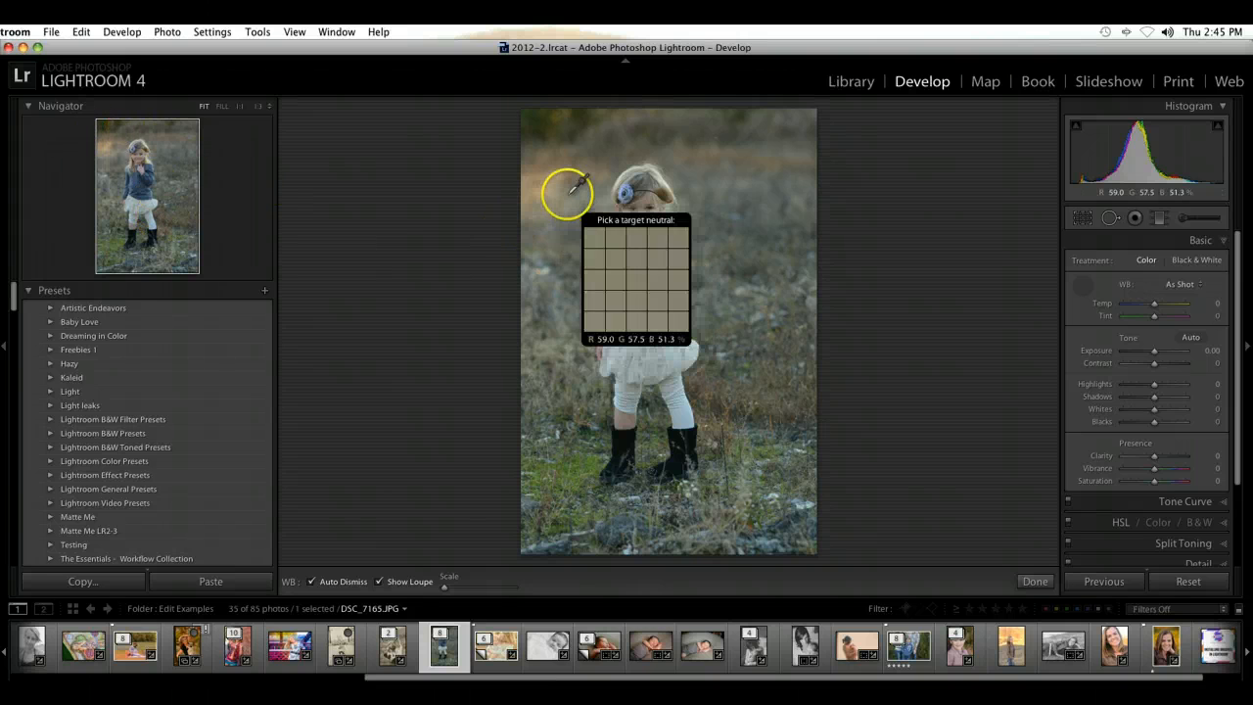
scroll(567, 193, "up", 2)
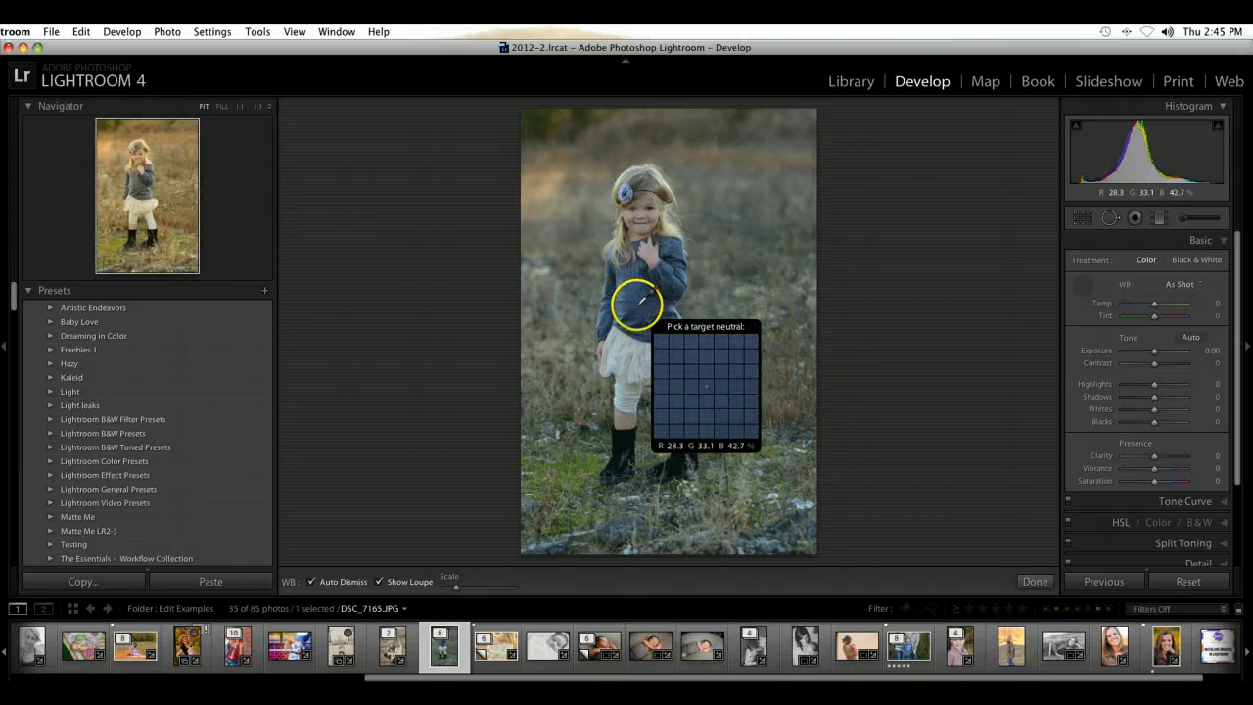
left_click(624, 436)
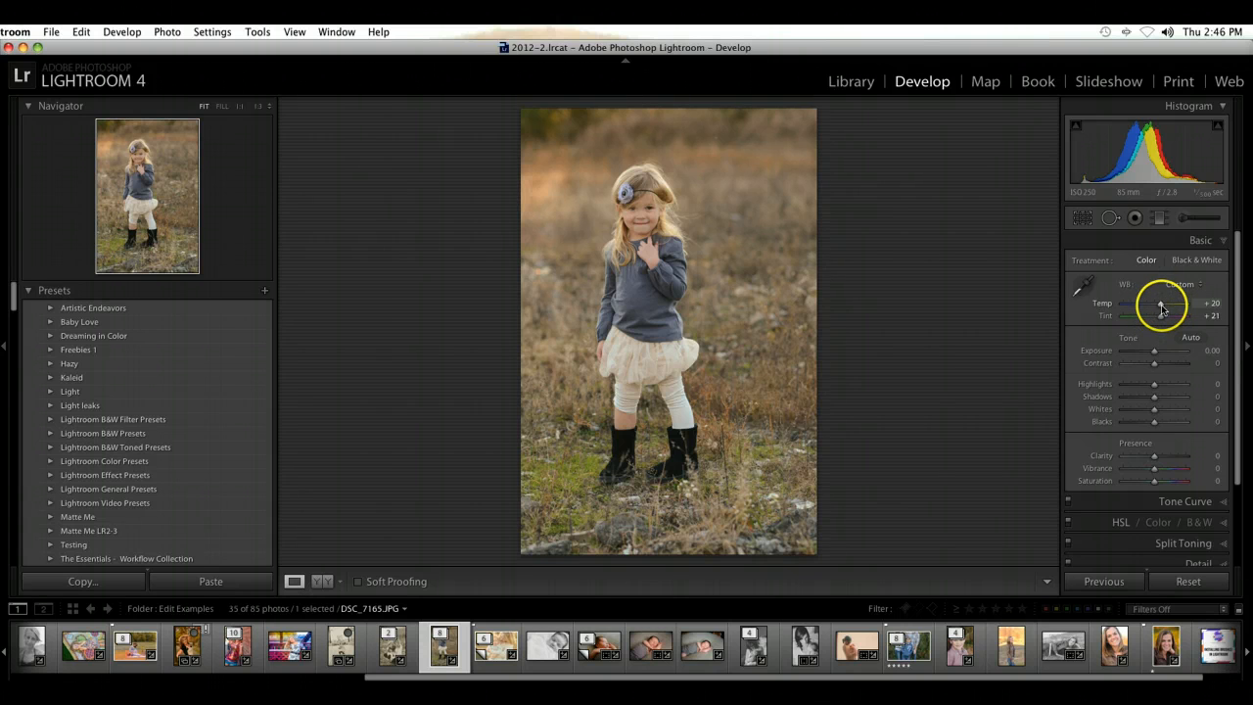
Step: Fine-tune the white balance to Temp +11 and Tint +16
left_click_drag(1161, 310, 1160, 320)
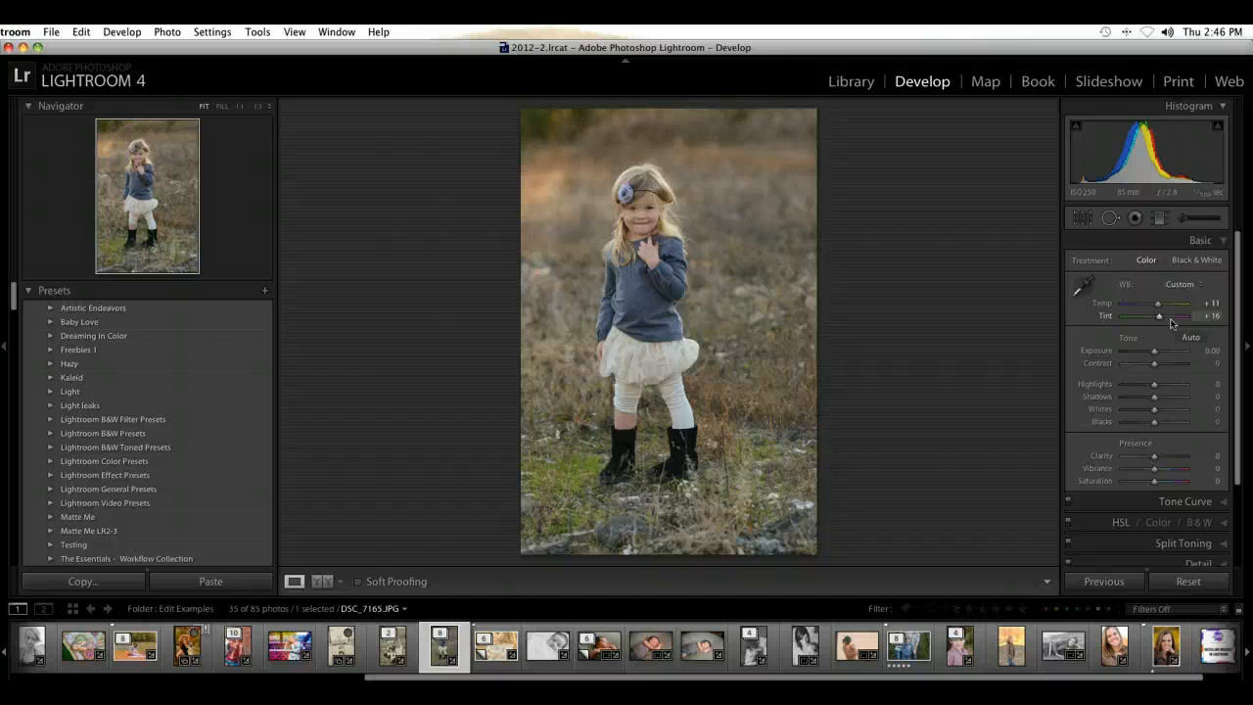
left_click(1153, 438)
left_click(1142, 287)
left_click(834, 385)
Step: Set Exposure to +0.35 and Highlights to −16
left_click_drag(1155, 349, 1158, 354)
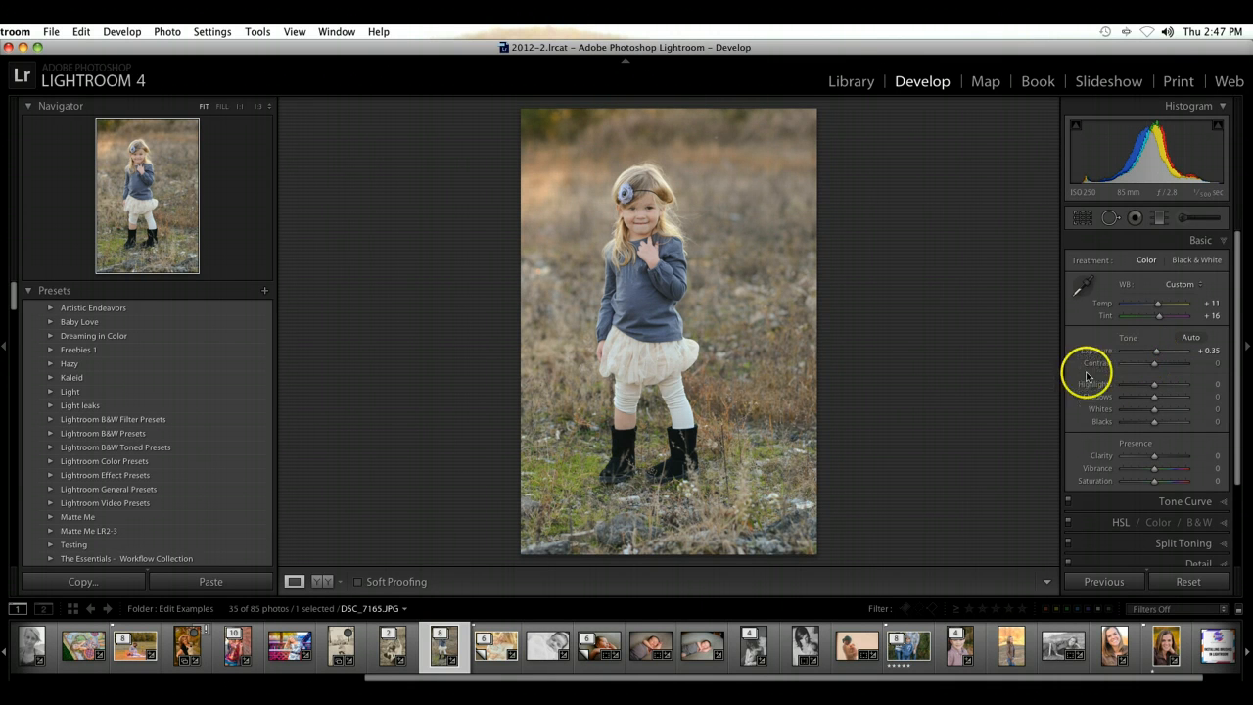
scroll(1133, 386, "down", 2)
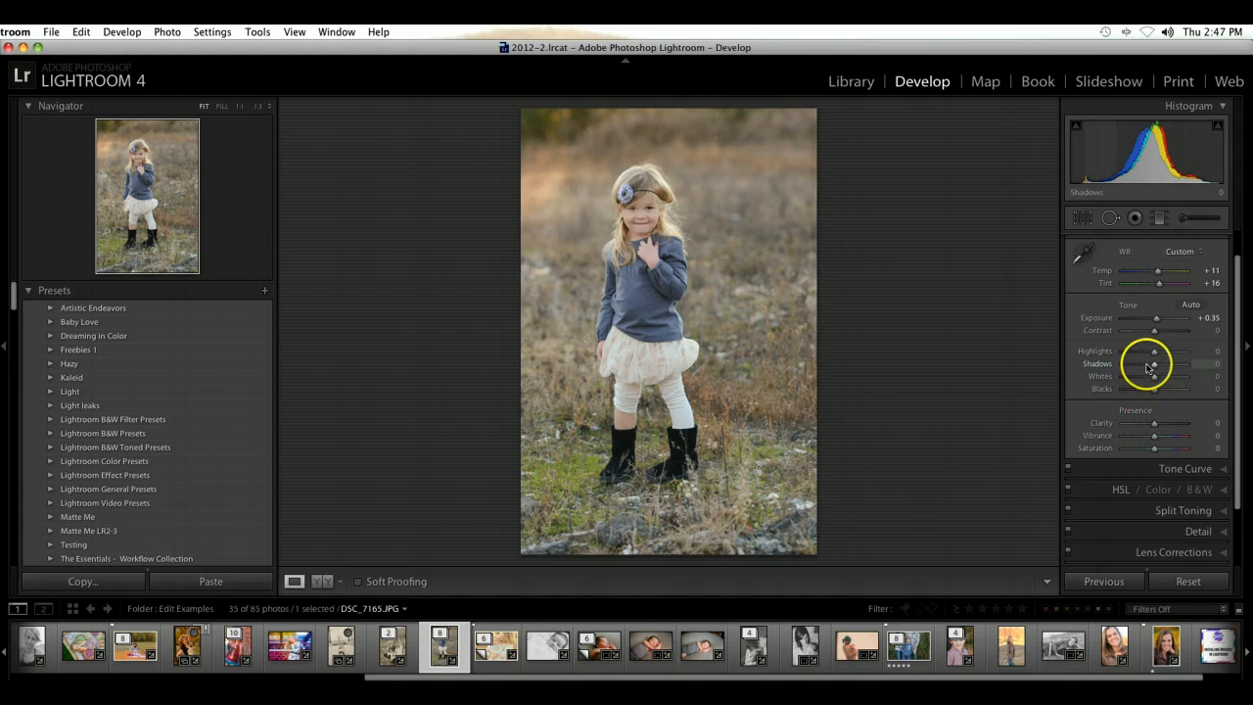
scroll(1150, 367, "down", 4)
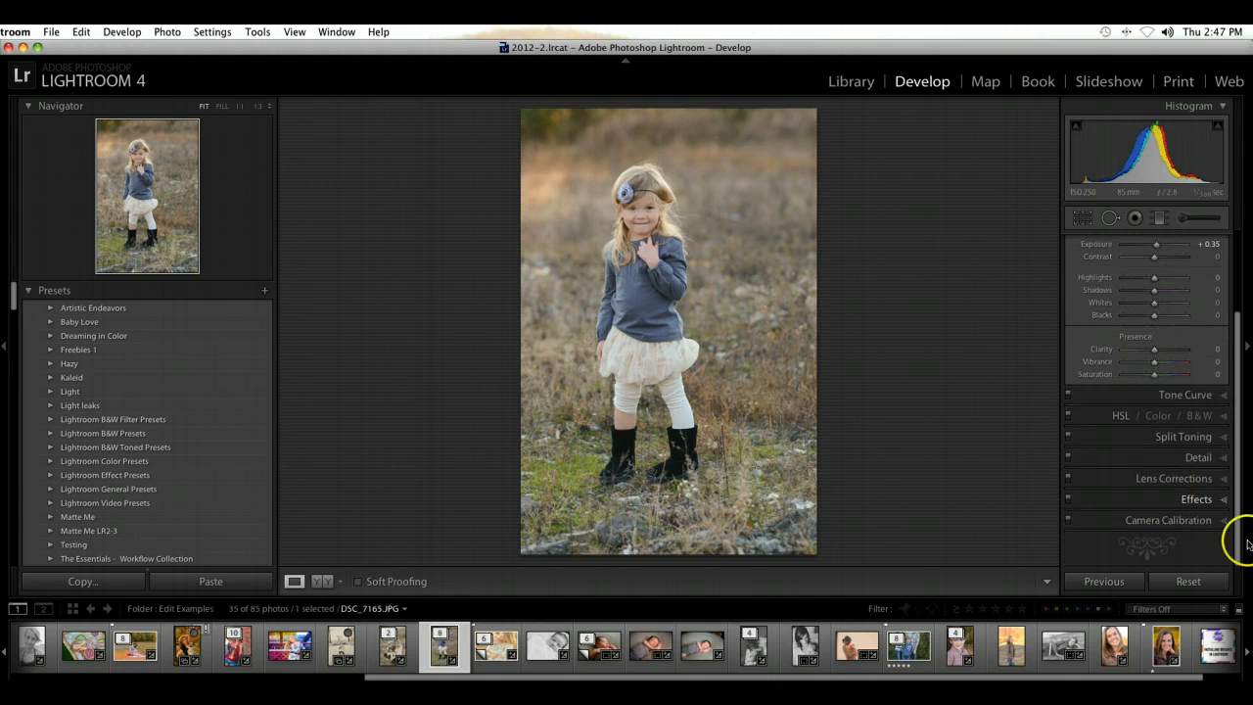
scroll(1166, 520, "up", 6)
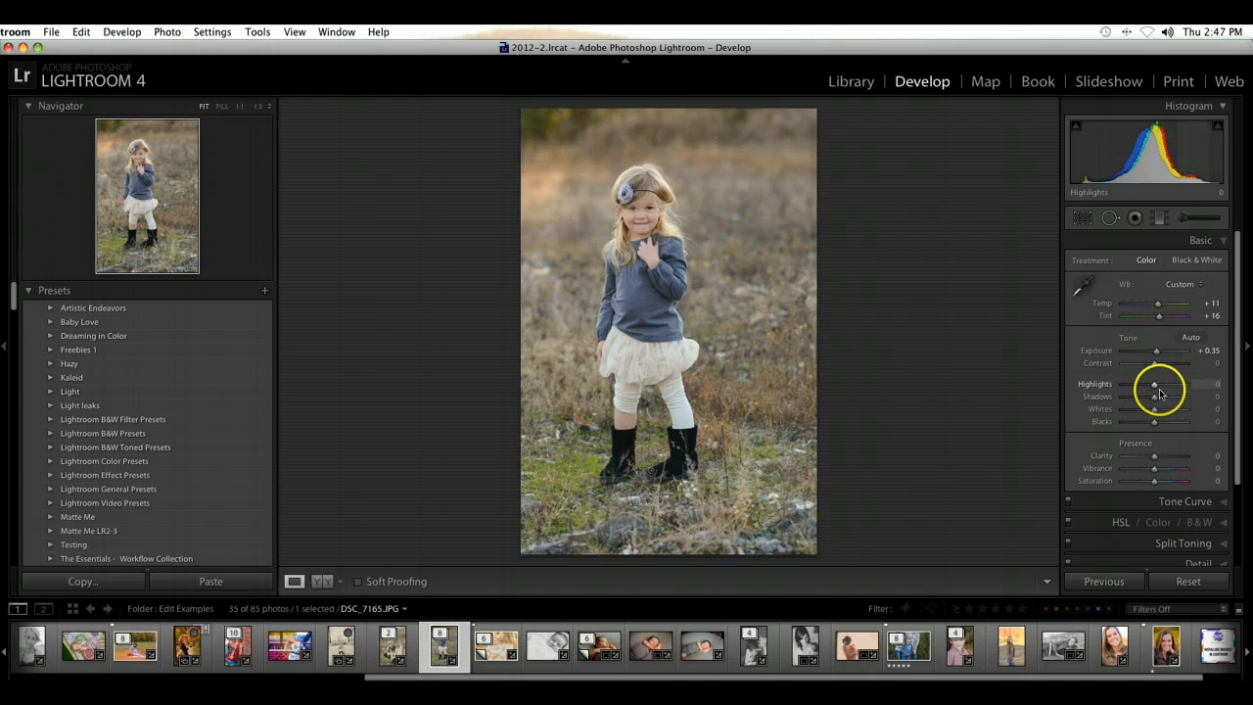
mouse_move(1151, 389)
left_mouse_down()
mouse_move(1126, 387)
mouse_move(1226, 392)
mouse_move(1150, 393)
left_mouse_up()
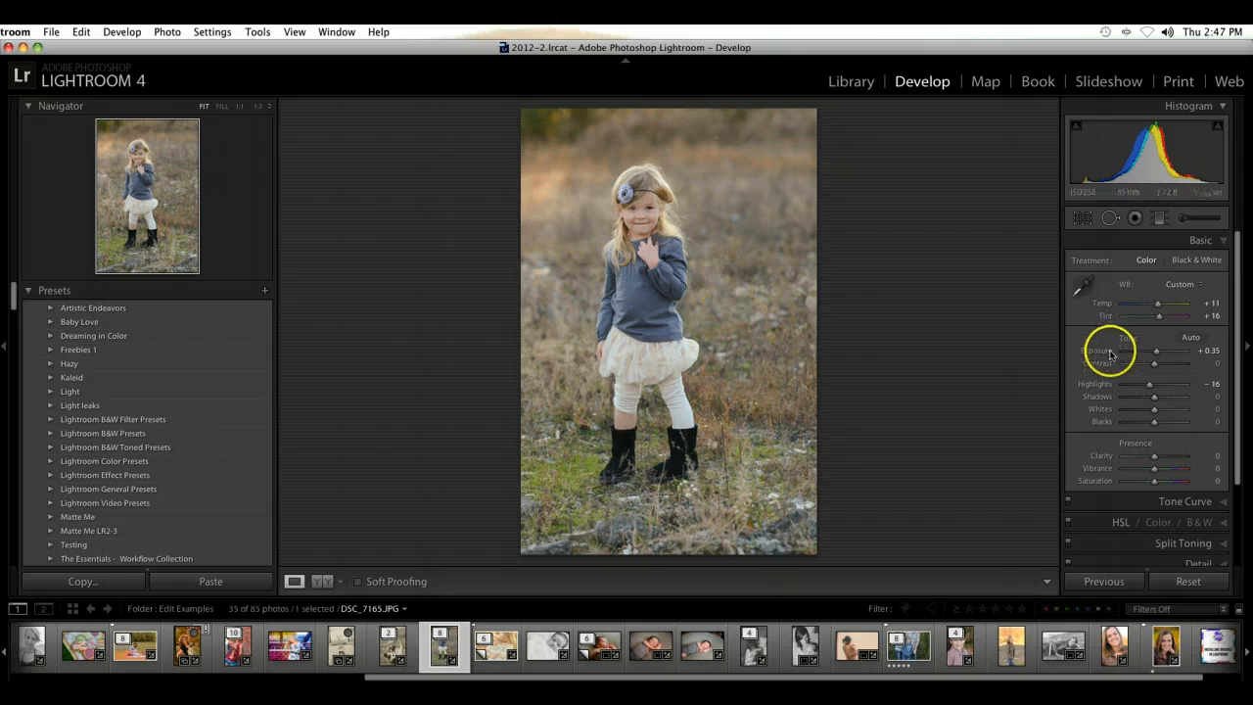
Step: Set Shadows to +51, Blacks to −20 and Contrast to +4
left_click_drag(1159, 401, 1170, 399)
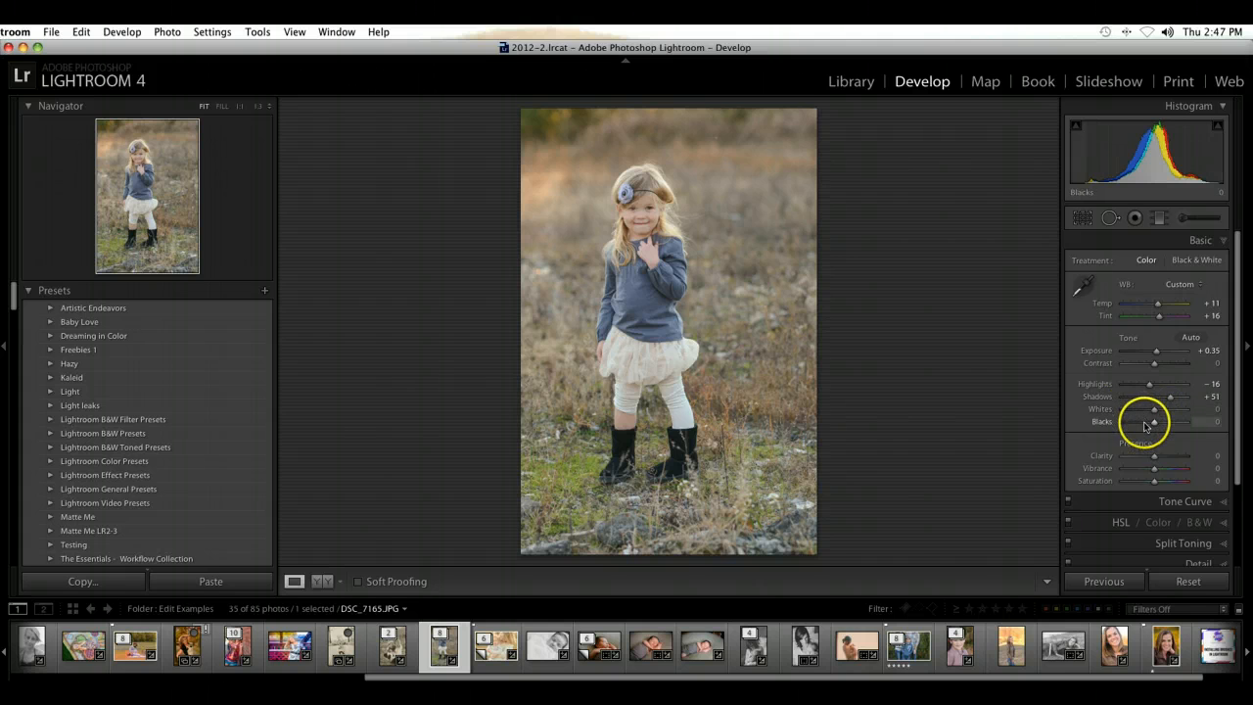
left_click_drag(1152, 422, 1149, 427)
left_click_drag(1155, 363, 1156, 373)
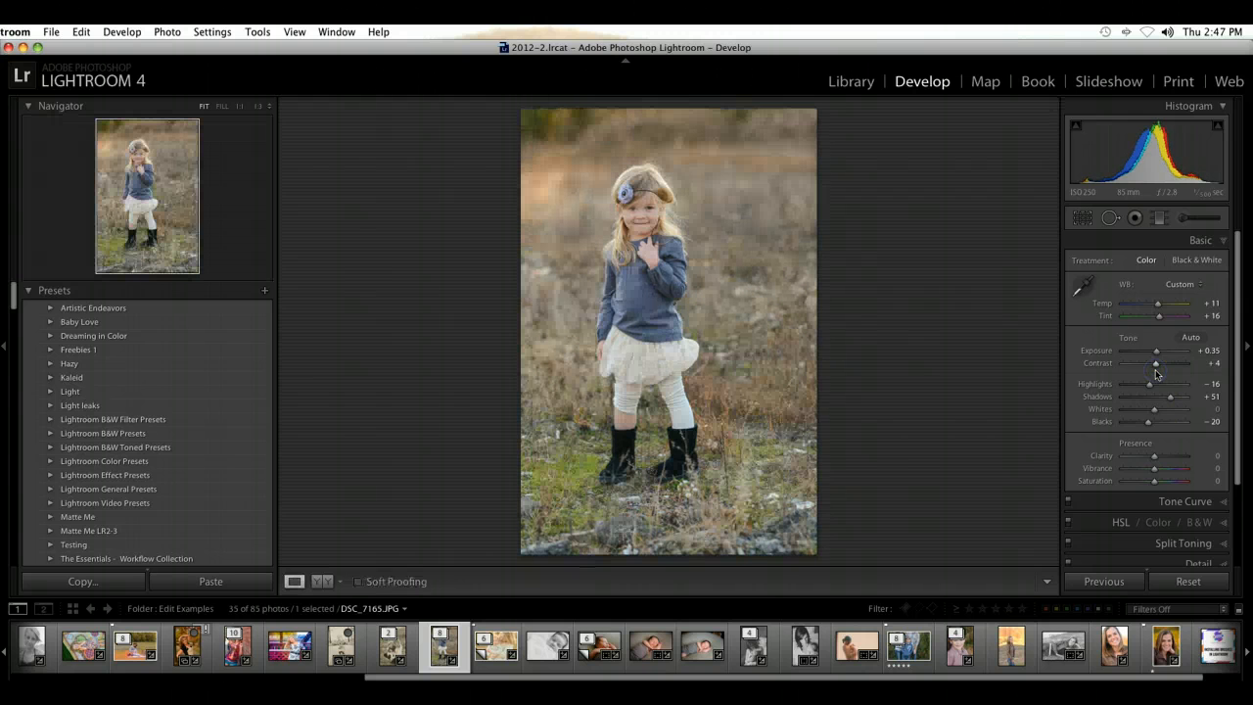
Step: Try strongly negative and strongly positive Clarity on the photo, from −47 and −31 up to +82
scroll(1136, 436, "down", 1)
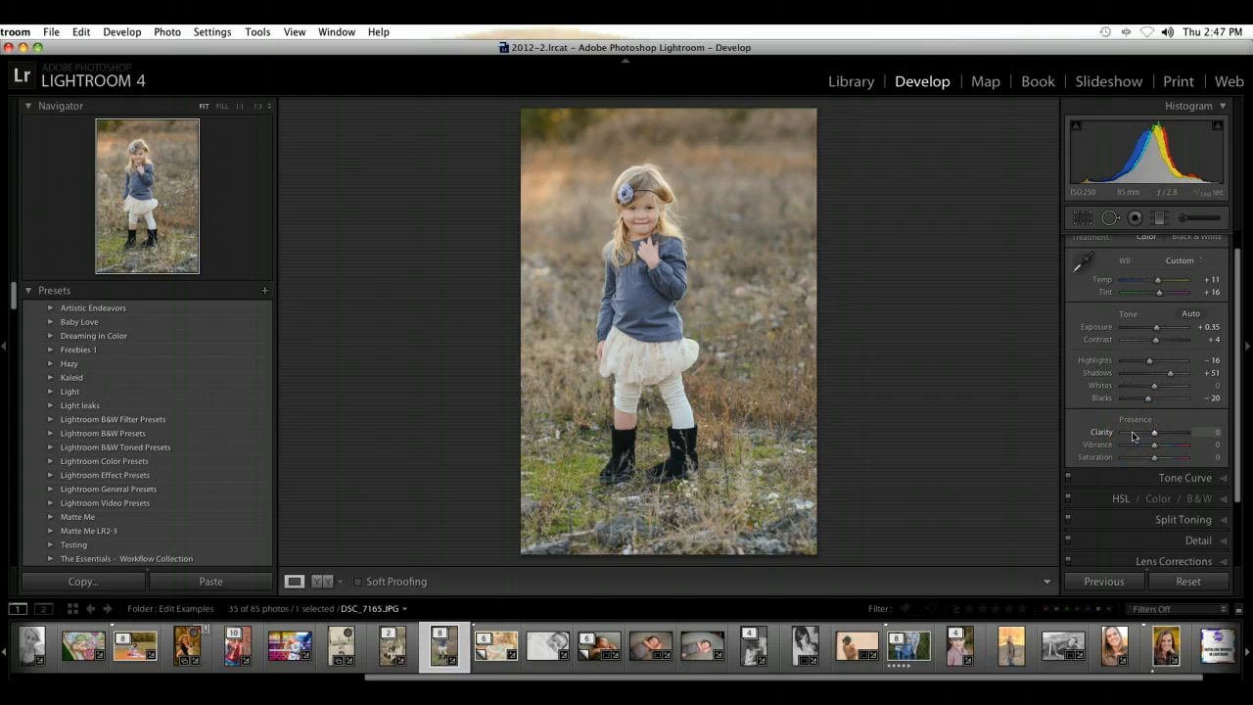
left_click(1124, 437)
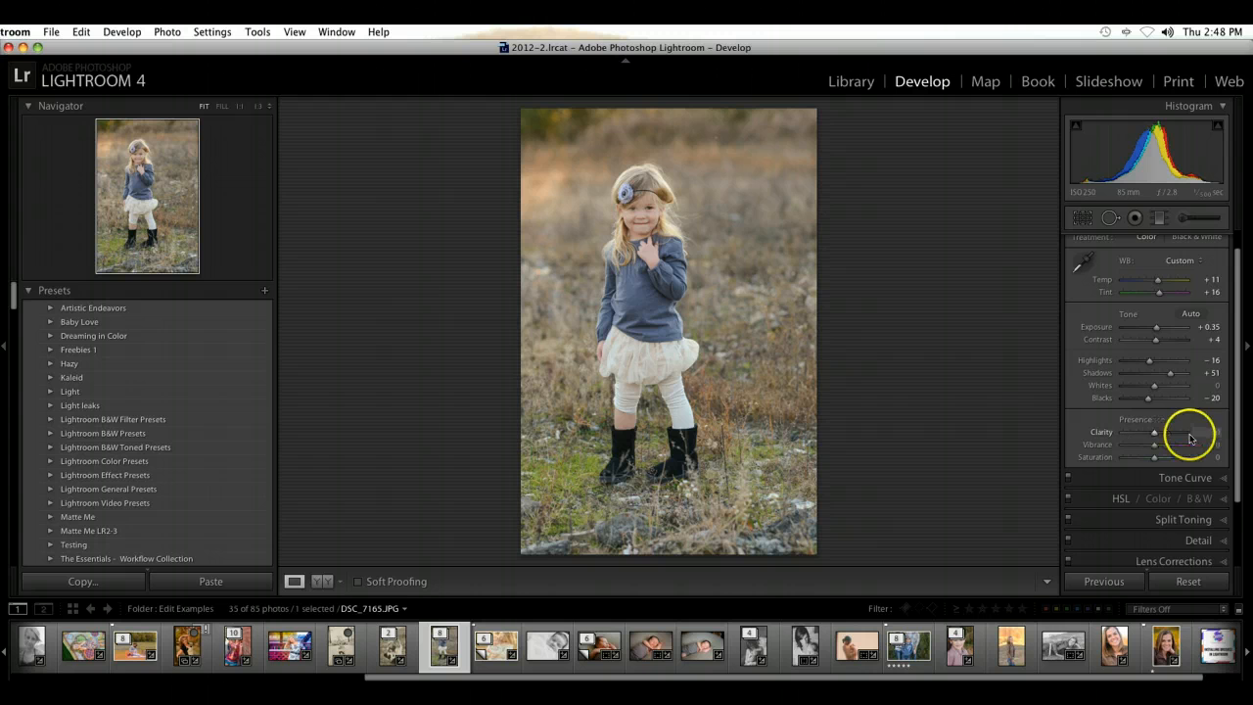
left_click(1138, 437)
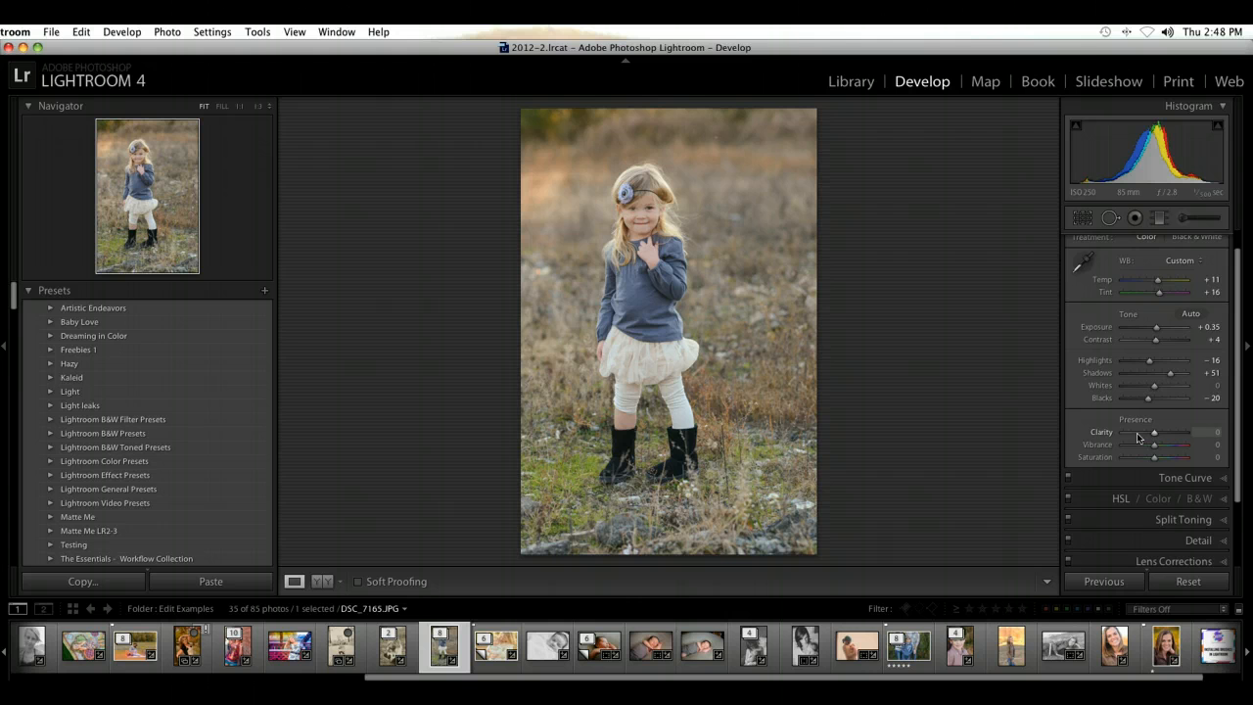
left_click_drag(1137, 436, 1145, 438)
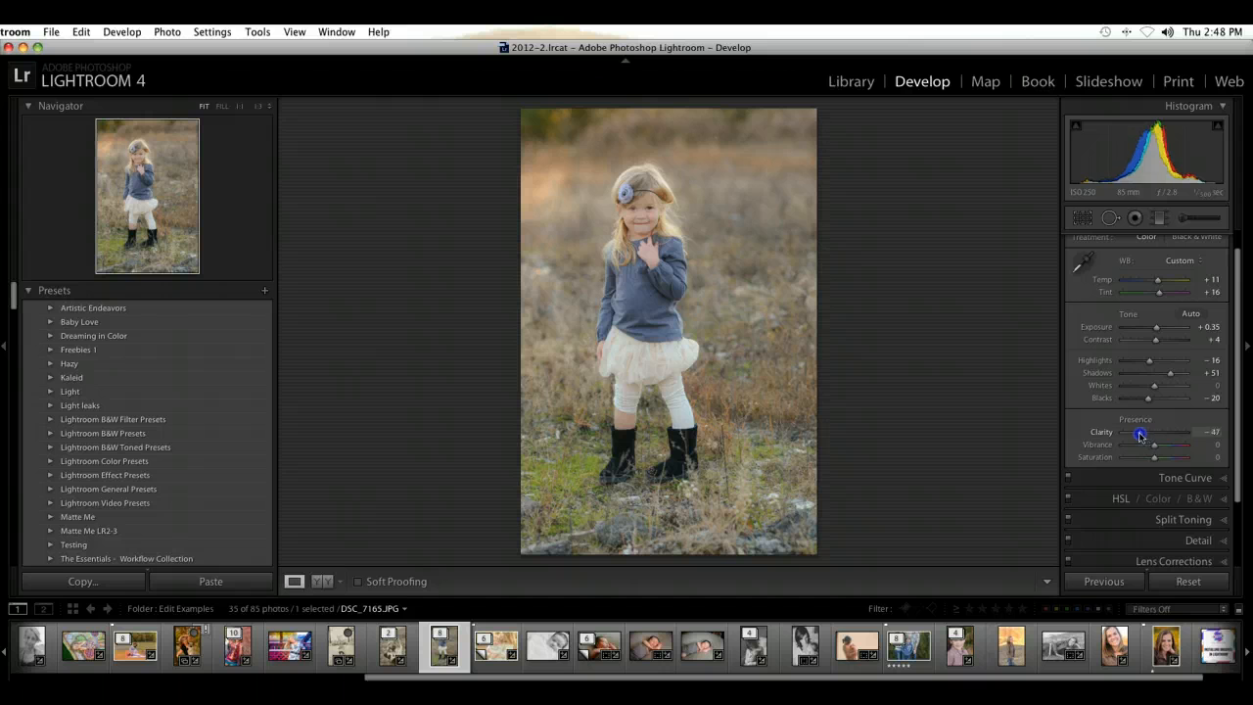
mouse_move(1140, 437)
left_mouse_down()
mouse_move(1121, 437)
mouse_move(1148, 438)
left_mouse_up()
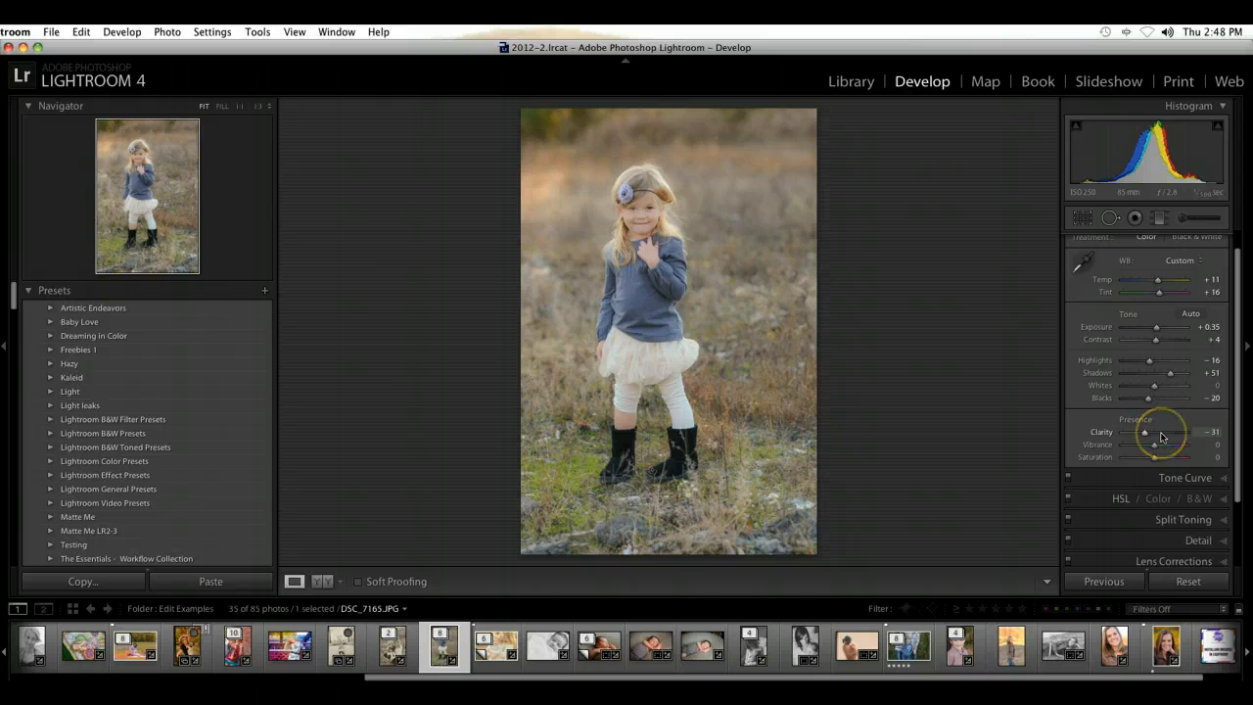
left_click(1162, 437)
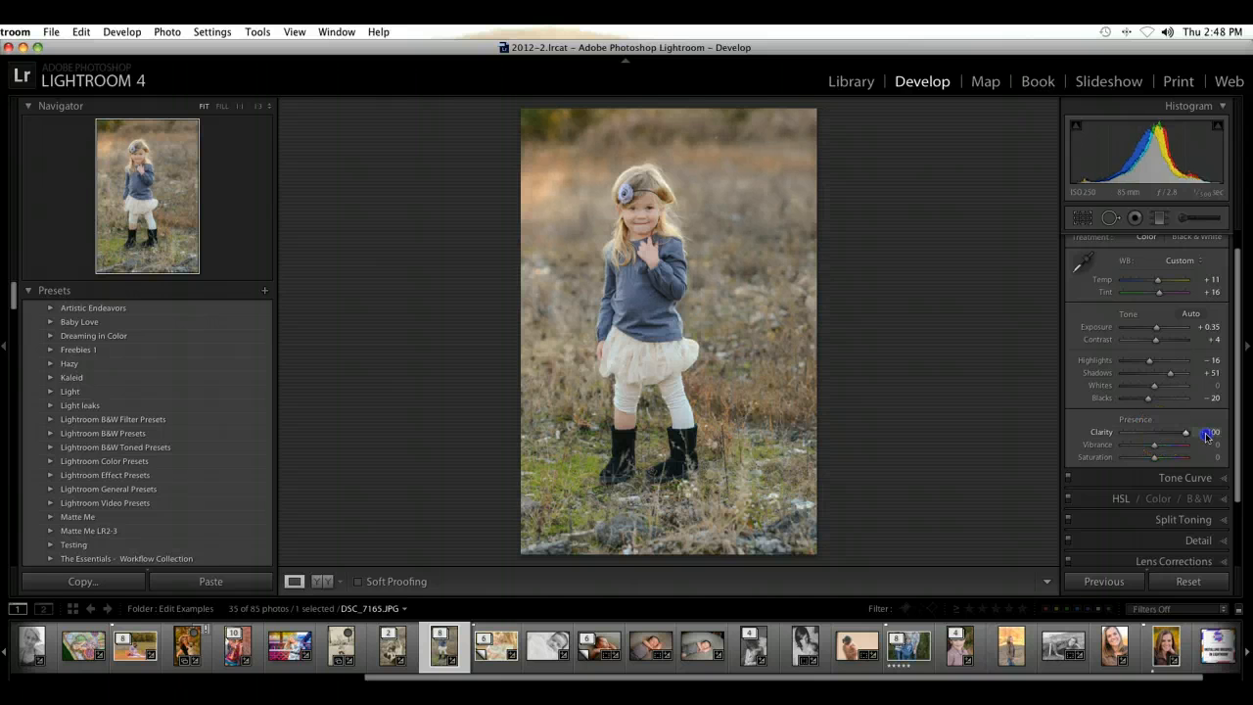
left_click_drag(1206, 437, 1181, 439)
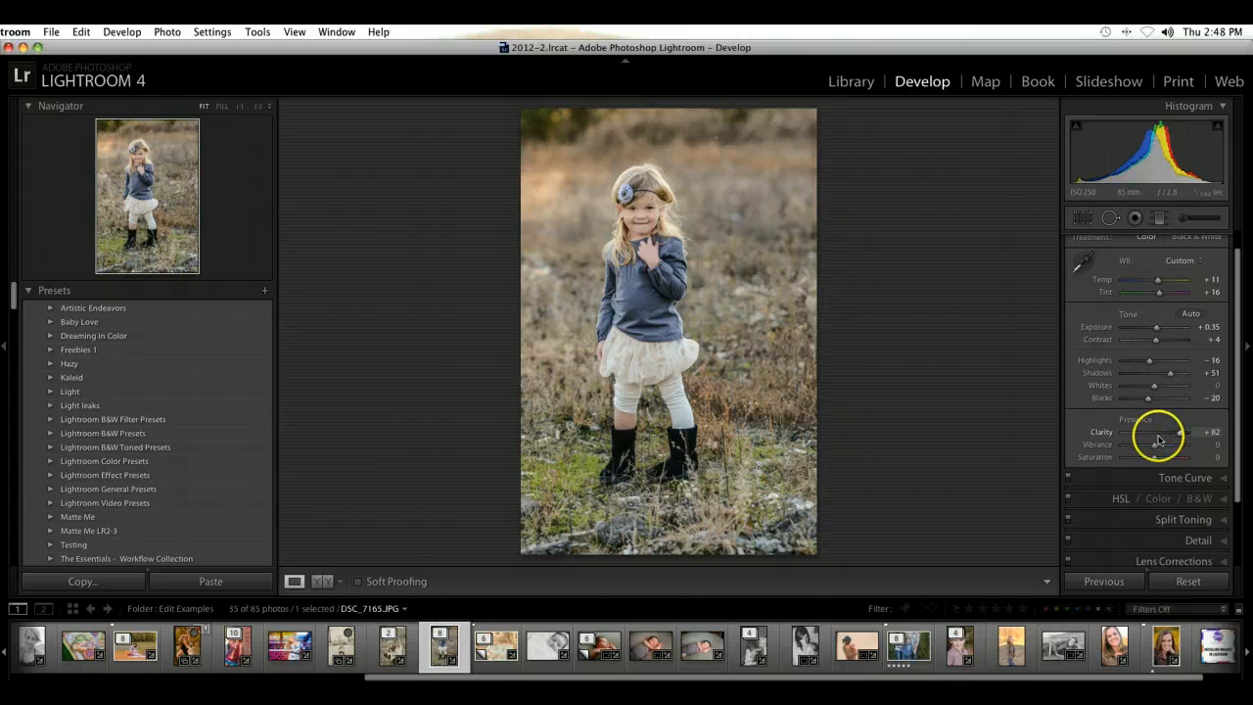
Step: Set Clarity to −13, Vibrance to +24 and Saturation to +4
mouse_move(1151, 437)
left_mouse_down()
mouse_move(1168, 437)
mouse_move(1150, 441)
left_mouse_up()
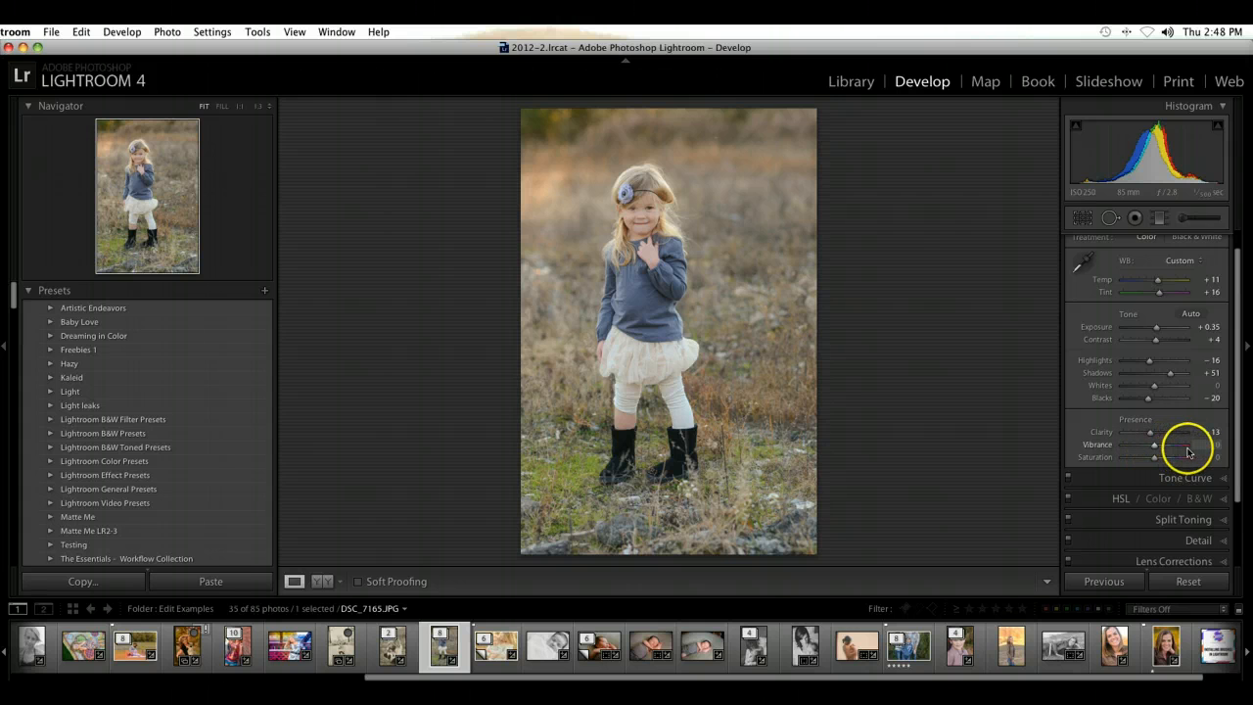
mouse_move(1182, 450)
left_mouse_down()
mouse_move(1156, 449)
mouse_move(1193, 460)
mouse_move(1155, 458)
mouse_move(1186, 446)
mouse_move(1157, 449)
mouse_move(1187, 461)
mouse_move(1160, 462)
left_mouse_up()
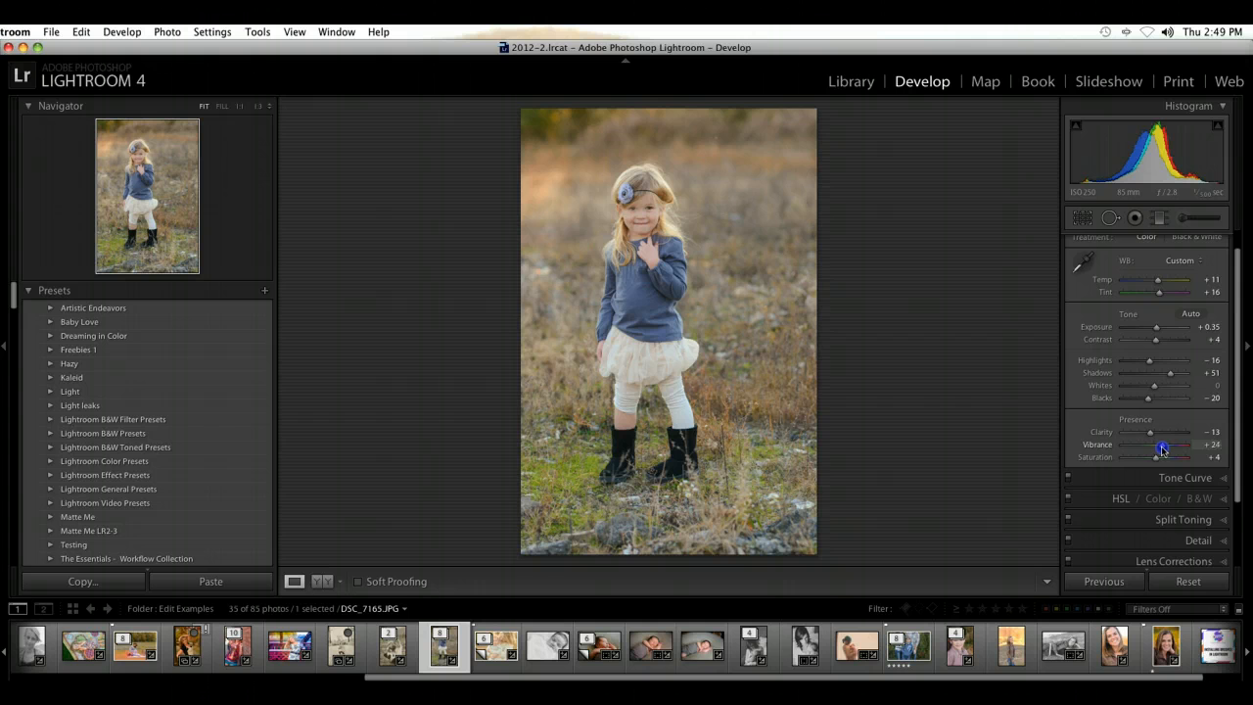
Step: Compare the edited photo with its before version
key("backslash")
key("backslash")
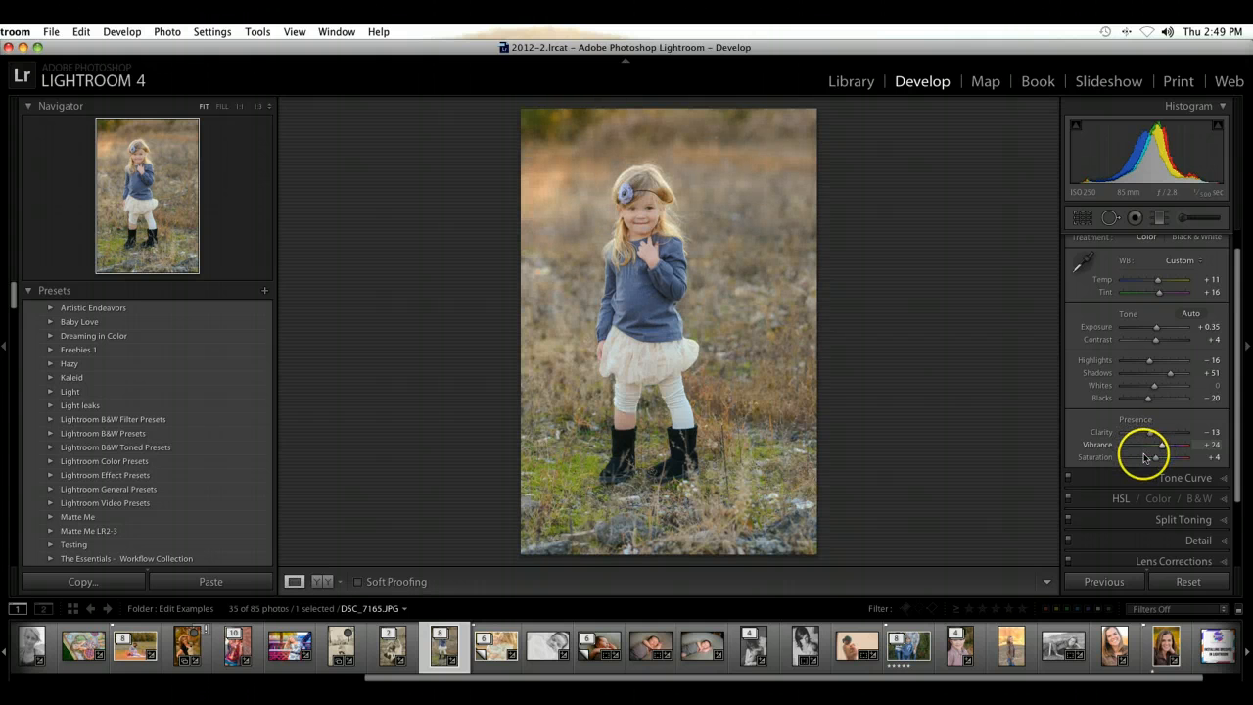
key("backslash")
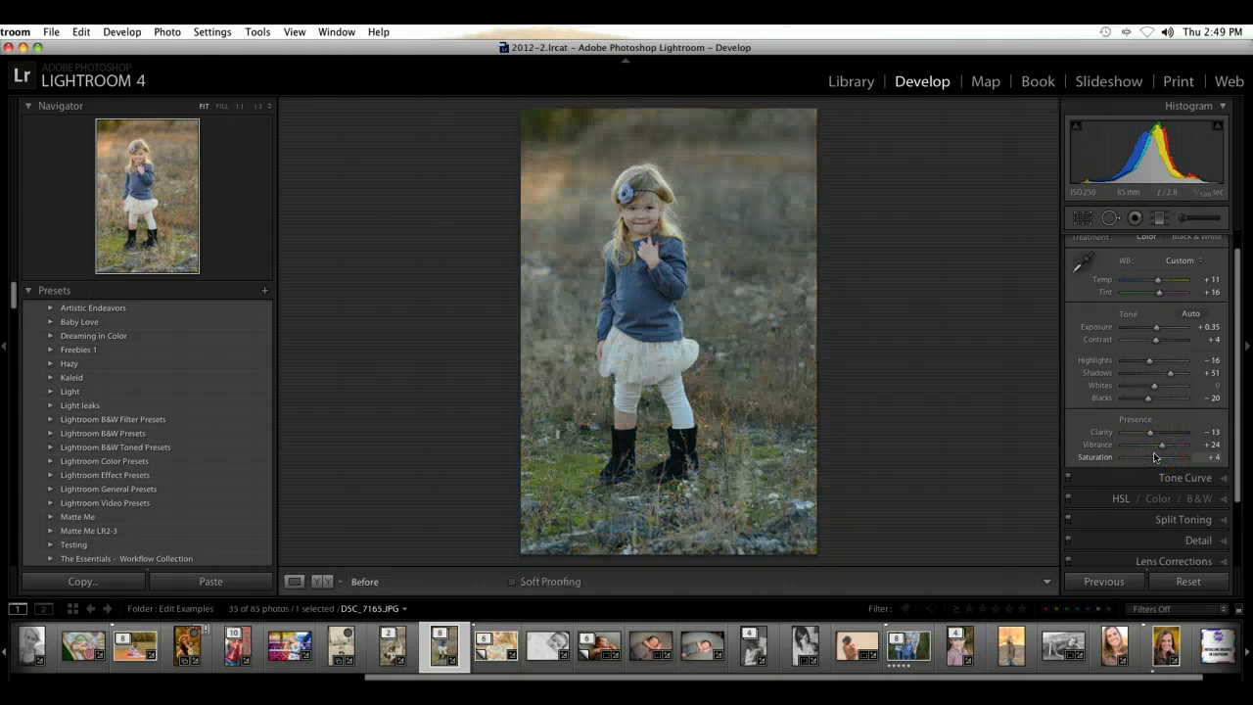
key("backslash")
Step: Open the Tone Curve settings, look at the region sliders and return to point curve editing
scroll(1161, 446, "down", 2)
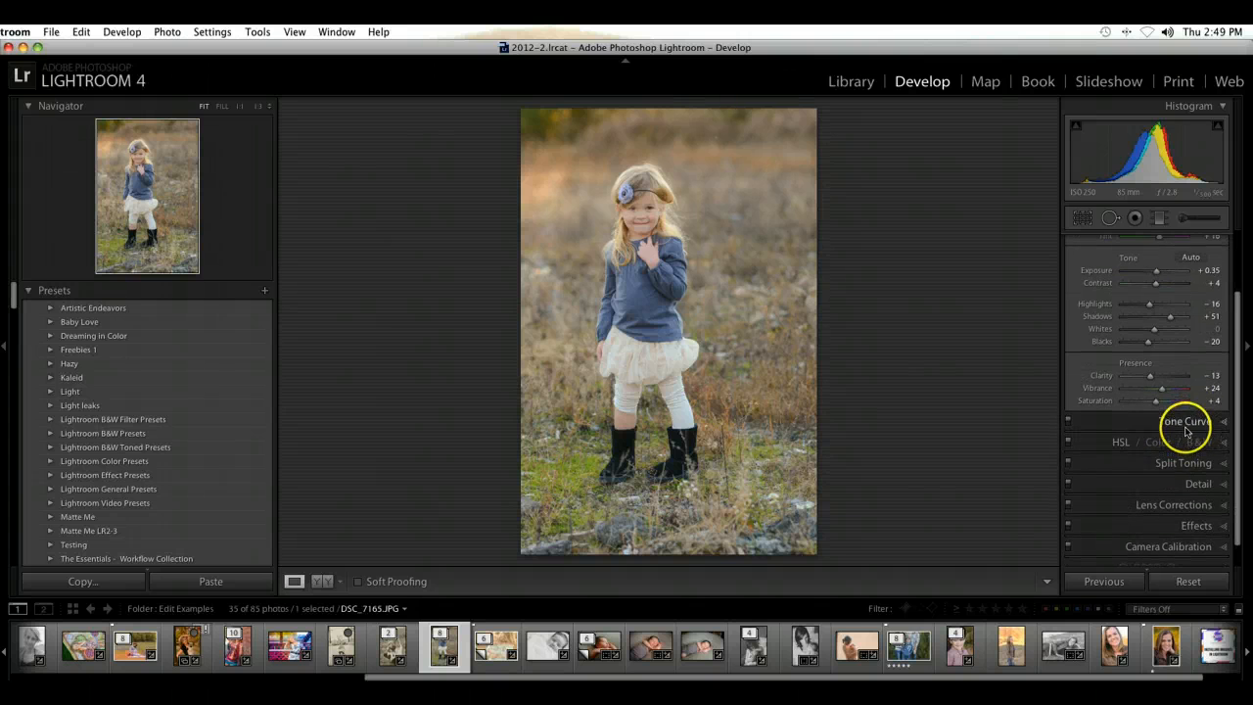
left_click(1223, 419)
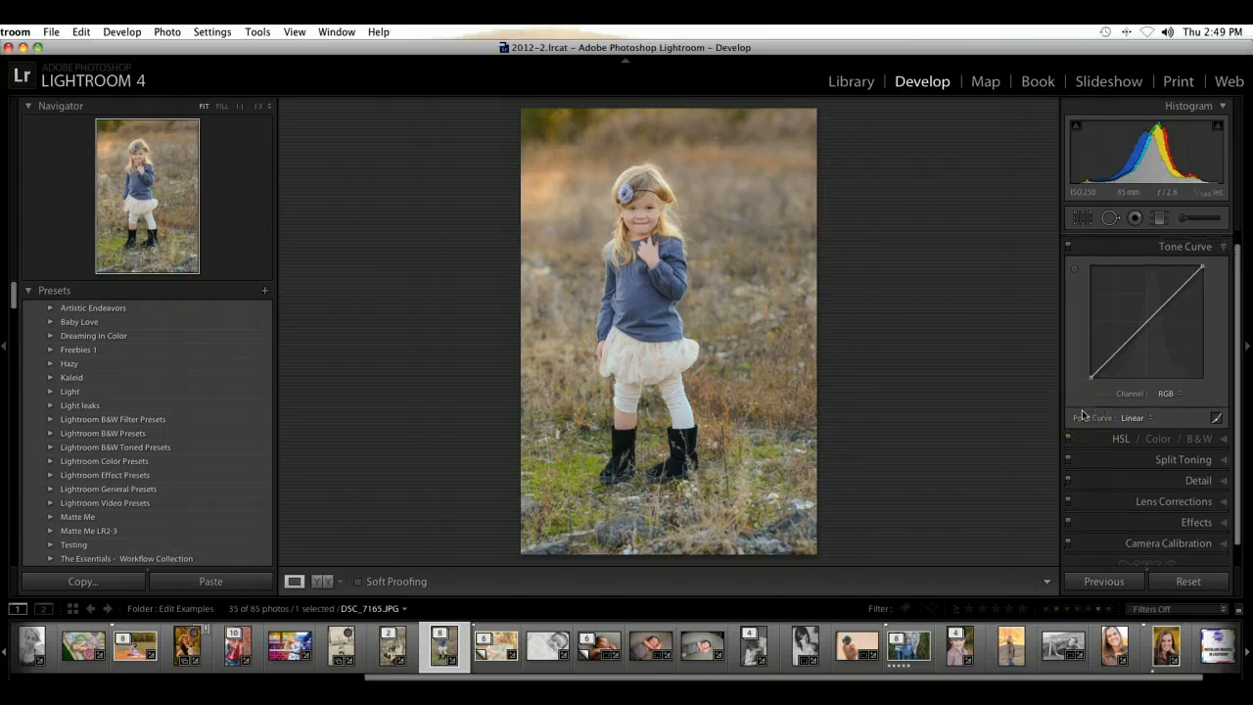
scroll(1085, 413, "up", 1)
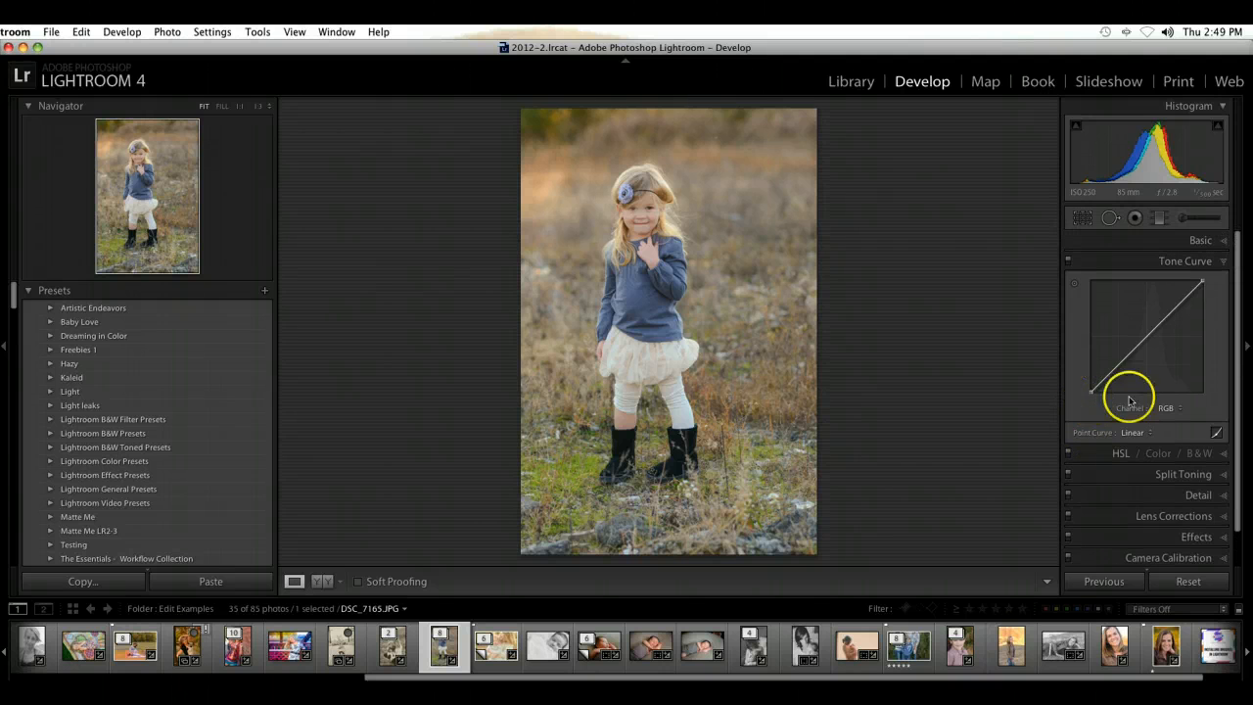
left_click(1218, 434)
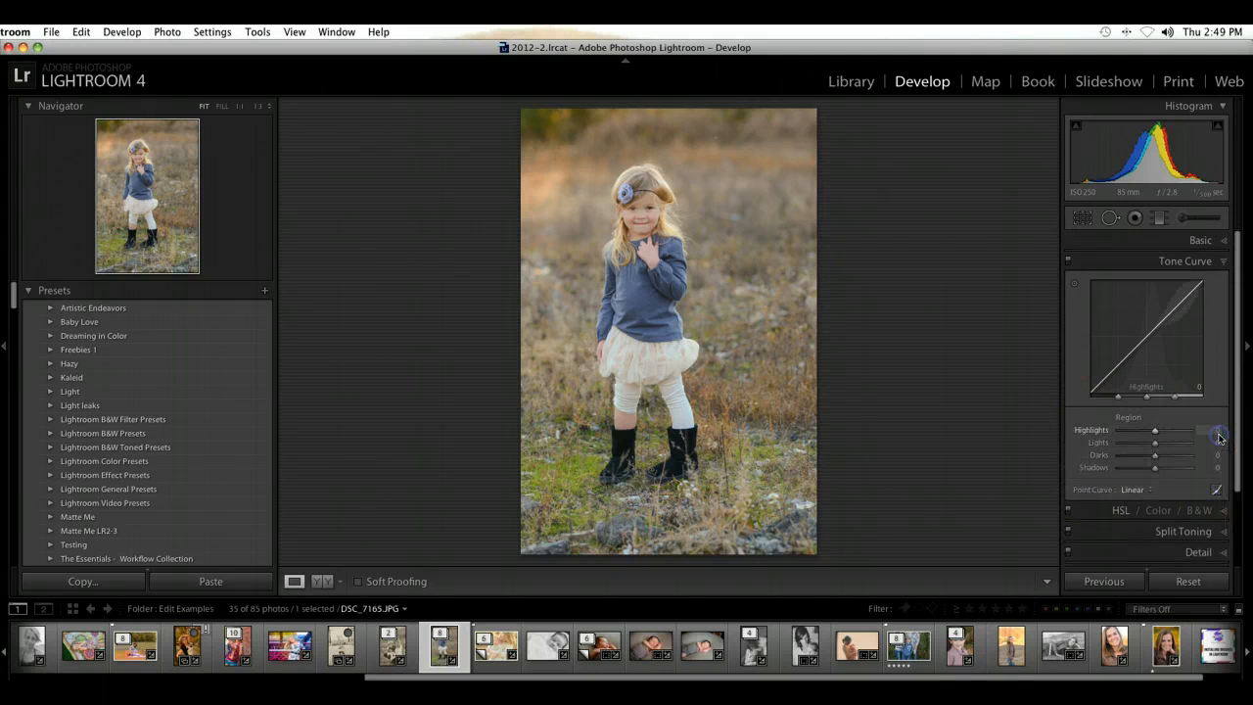
left_click(1217, 490)
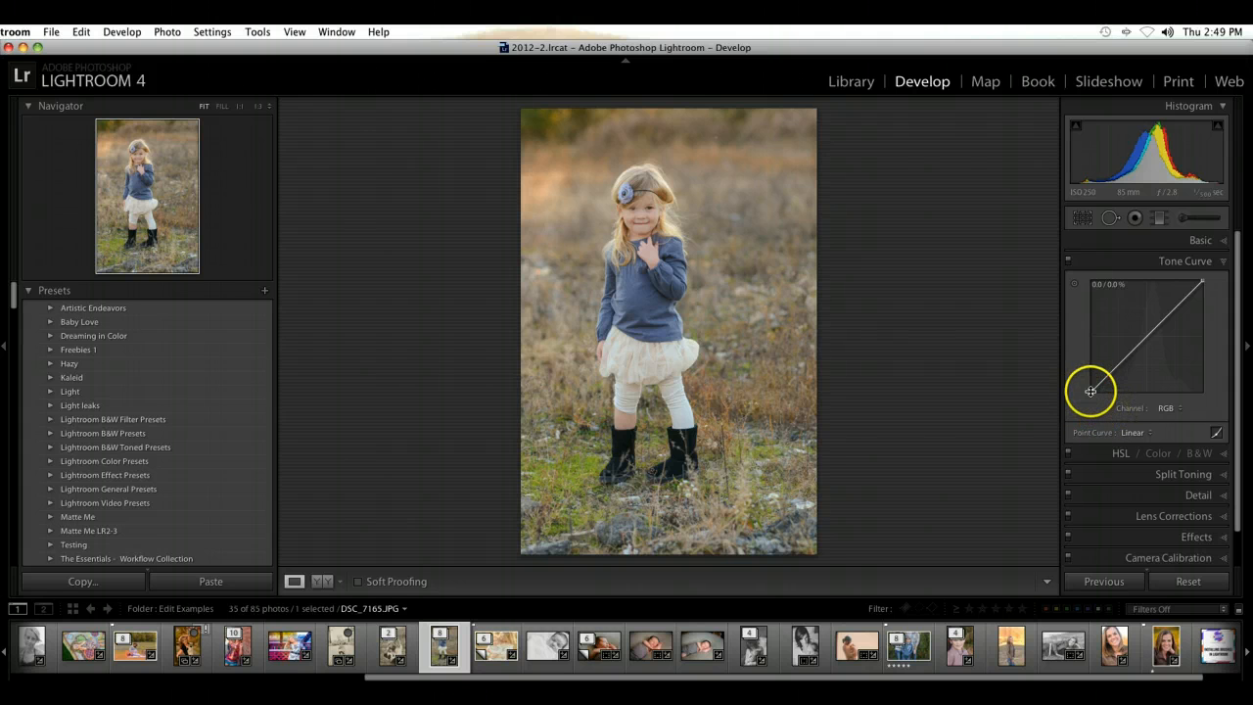
Step: Test the end points of the RGB point curve and pull its midtones and shadows slightly down
mouse_move(1090, 382)
left_mouse_down()
mouse_move(1096, 329)
mouse_move(1091, 394)
left_mouse_up()
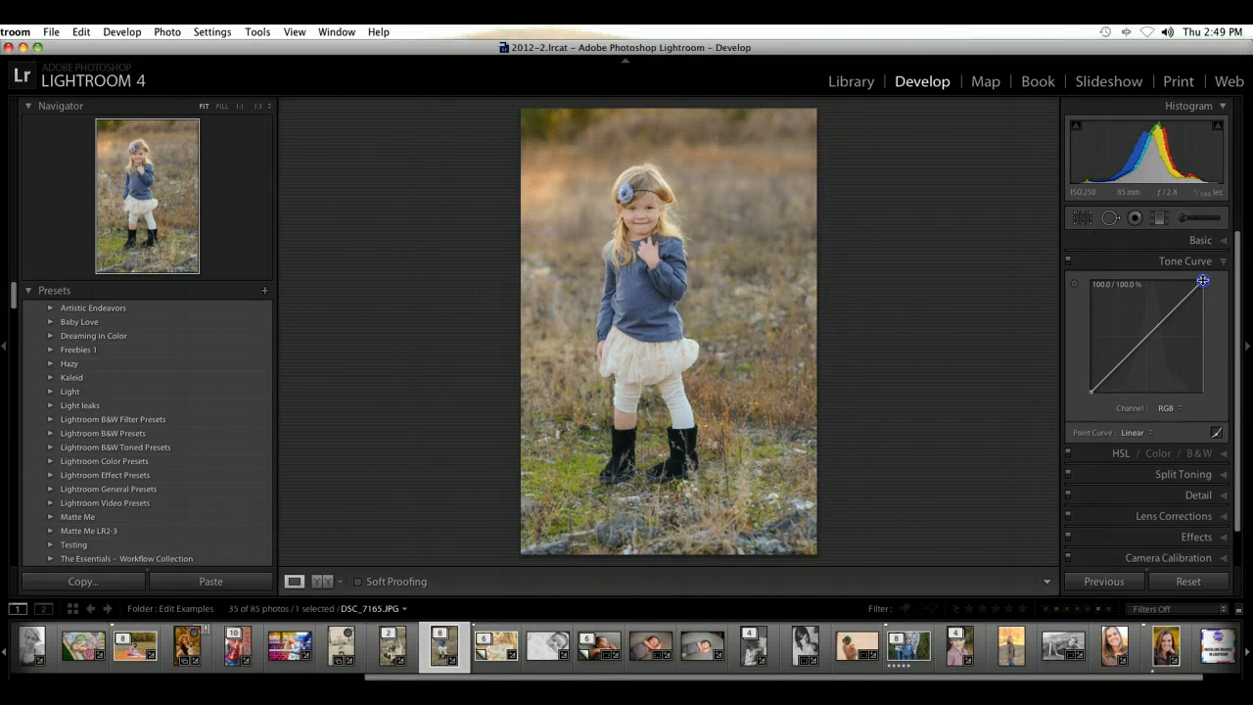
mouse_move(1202, 281)
left_mouse_down()
mouse_move(1120, 273)
mouse_move(1192, 286)
mouse_move(1203, 334)
mouse_move(1211, 275)
left_mouse_up()
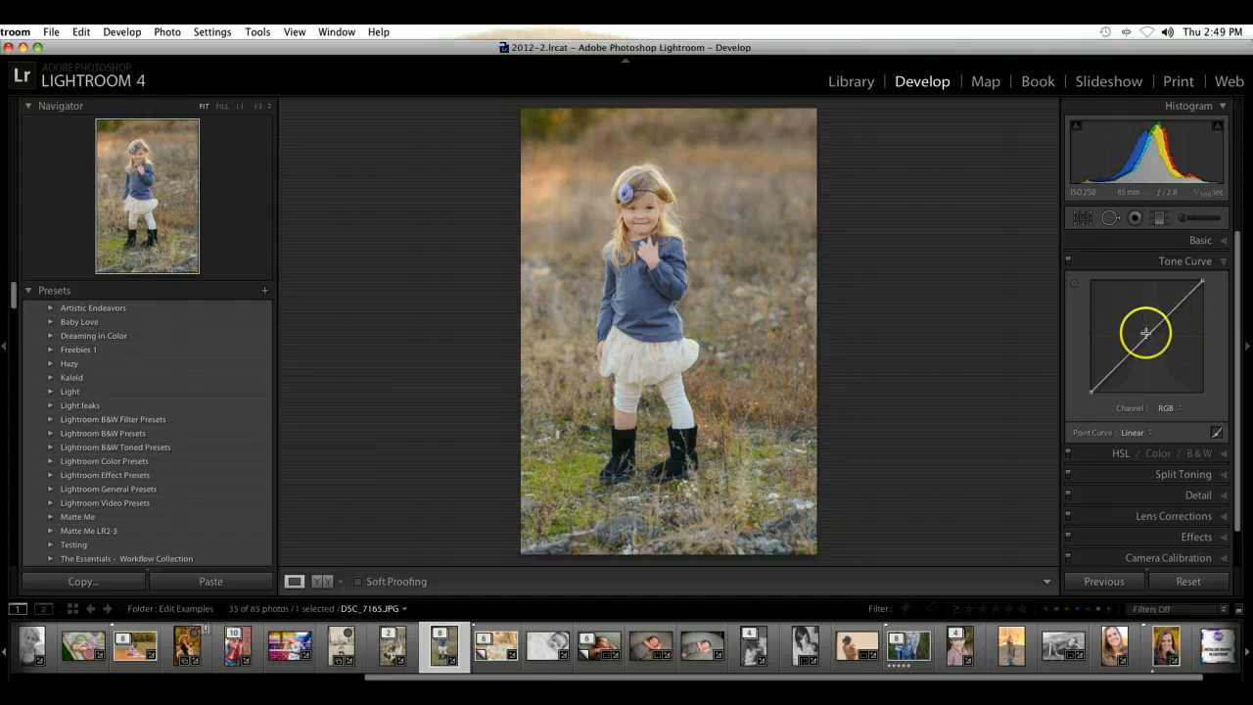
left_click_drag(1146, 333, 1120, 365)
left_click(1115, 362)
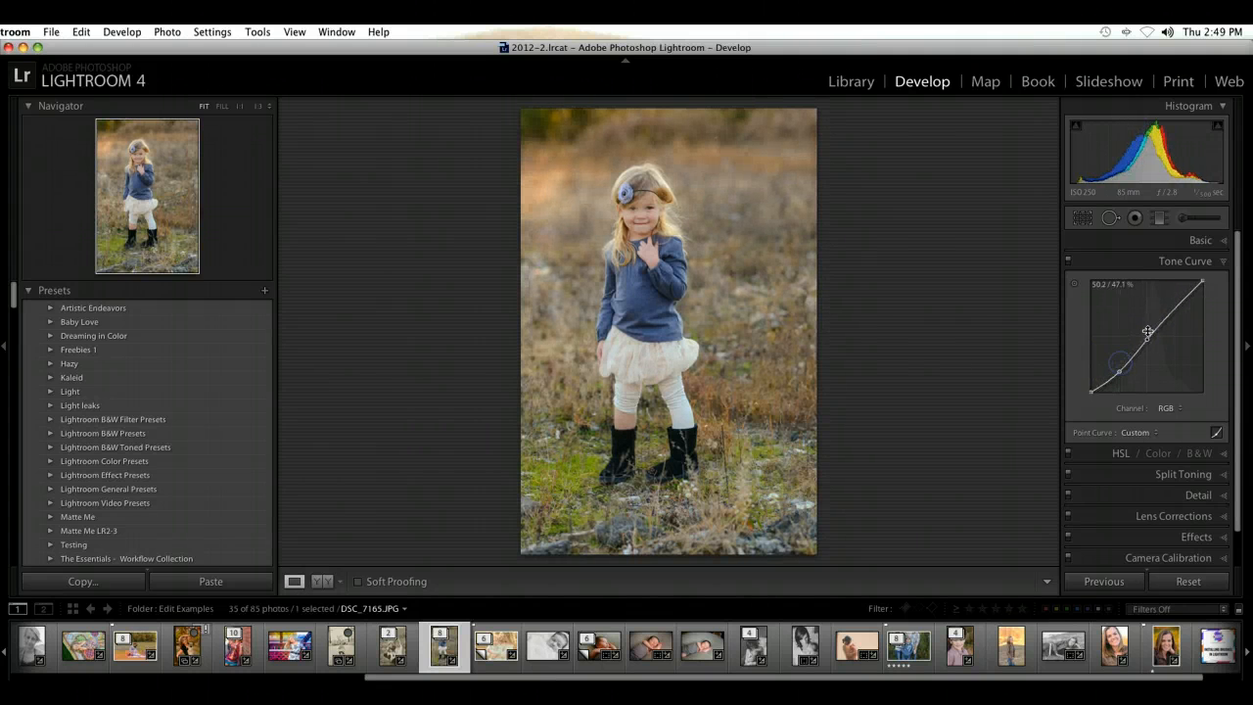
Step: Compare the photo with its before version and without the tone curve, and flatten the curve
key("backslash")
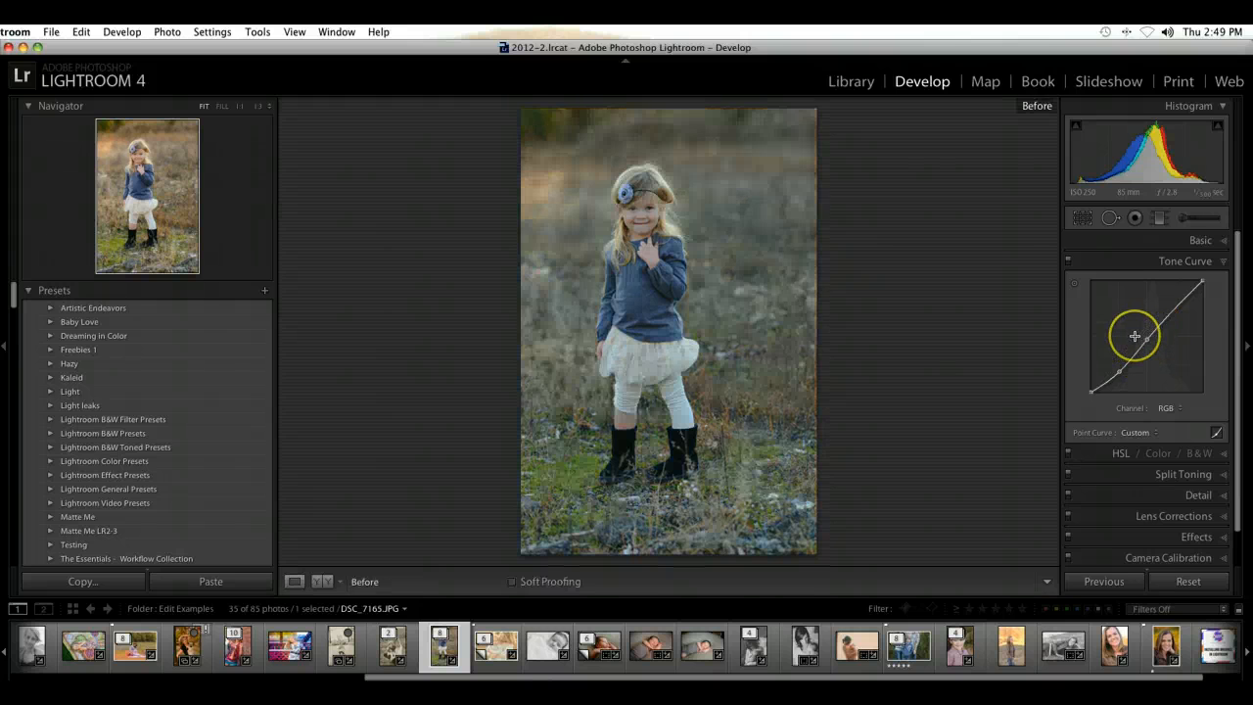
key("backslash")
left_click(1068, 261)
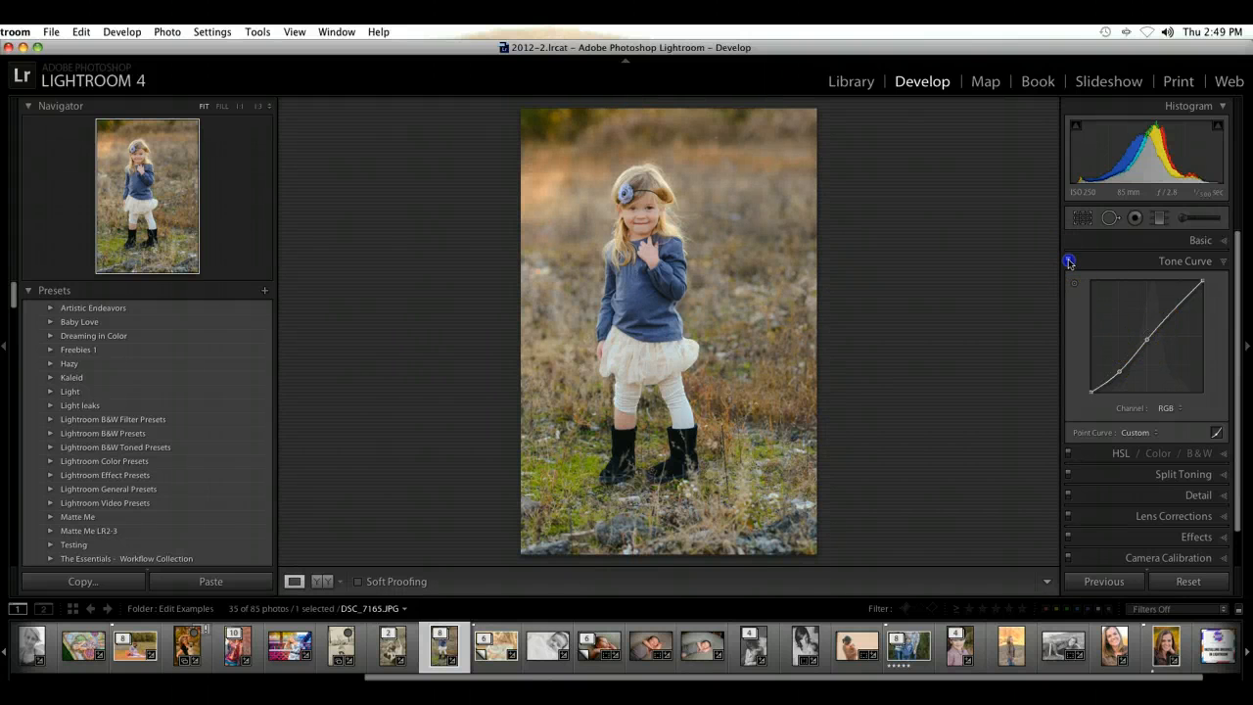
right_click(1182, 325)
left_click(1190, 328)
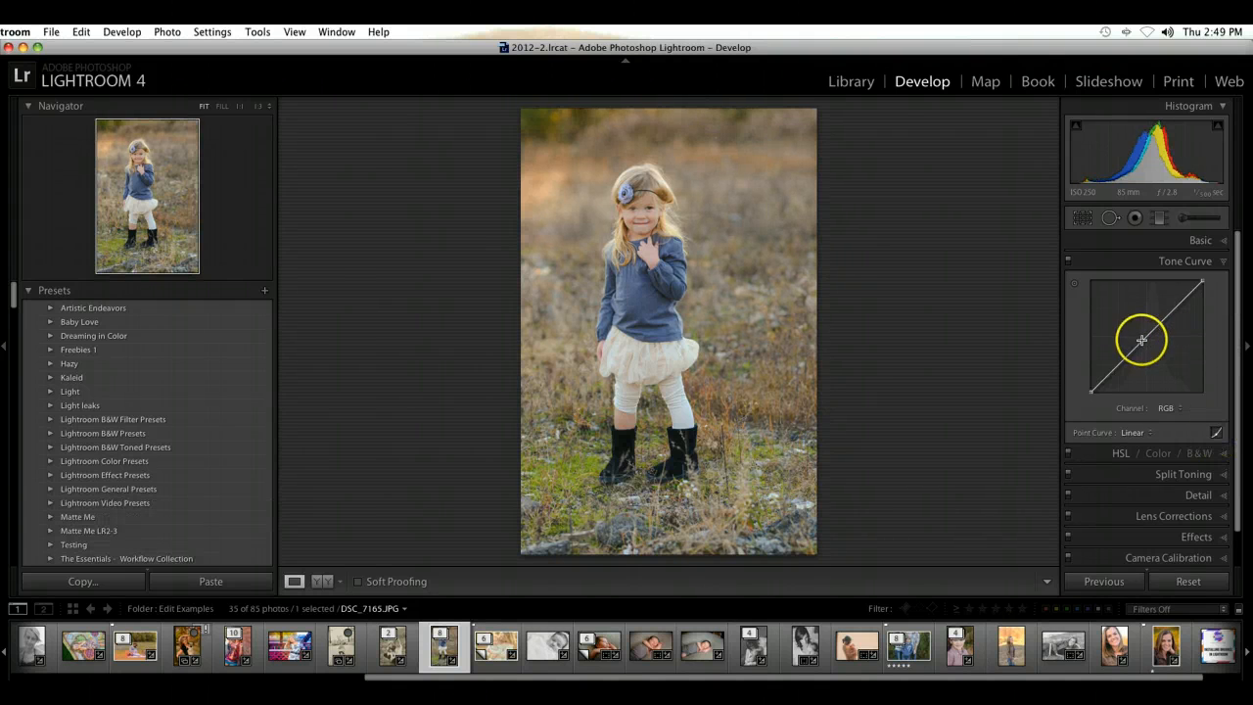
Step: Try raising the midtones of the RGB point curve, and flatten the curve again
mouse_move(1146, 337)
left_mouse_down()
mouse_move(1153, 355)
mouse_move(1147, 316)
left_mouse_up()
right_click(1178, 329)
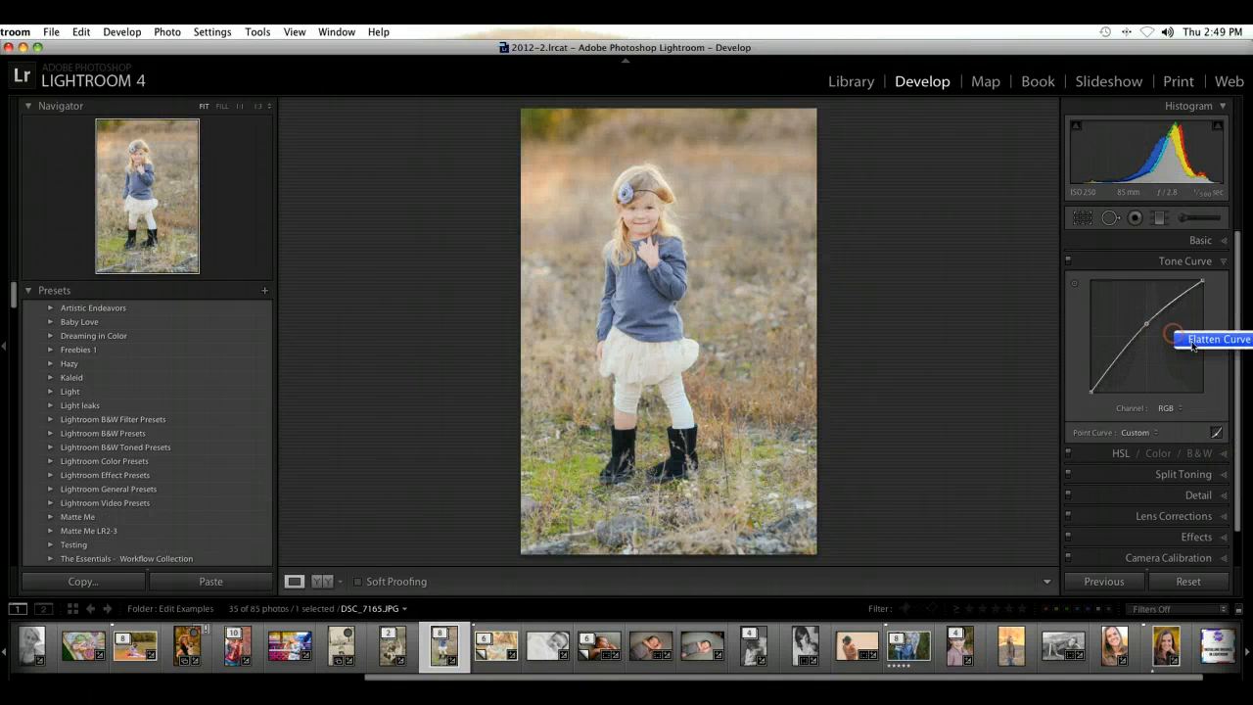
left_click(1204, 336)
Step: Test the shadows in the region tone curve, pull them down, and return to point curve editing
left_click(1218, 433)
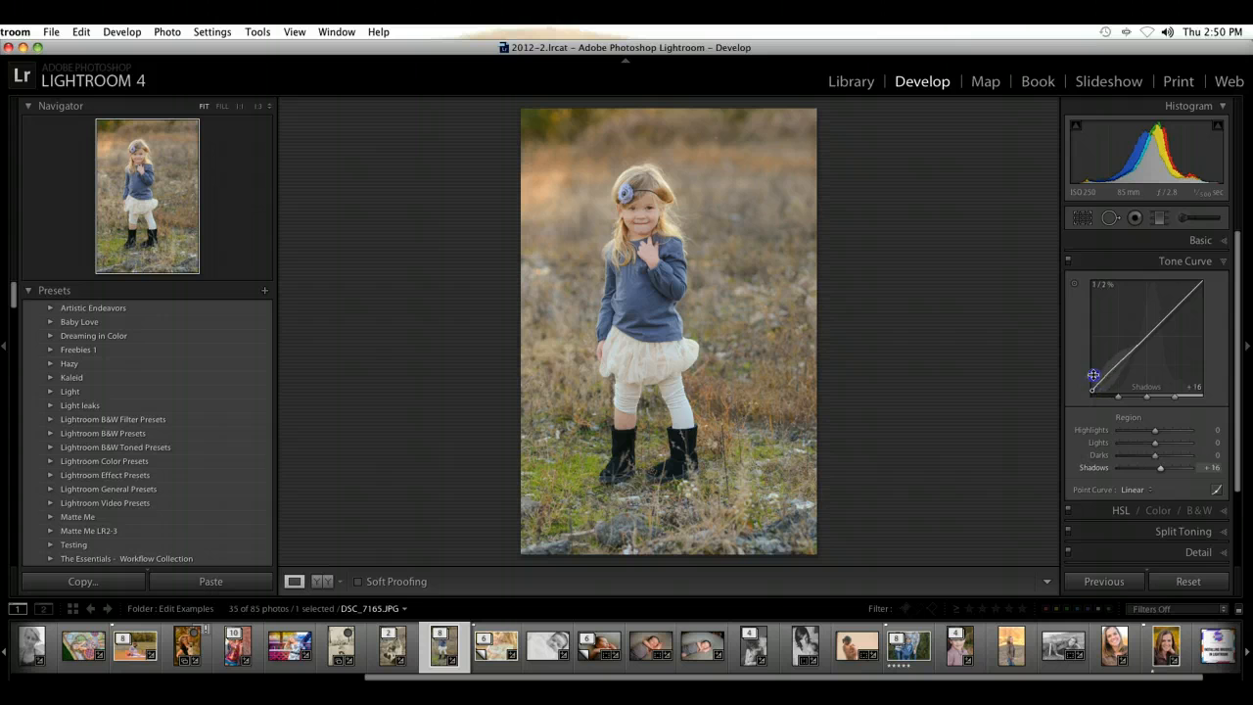
left_click_drag(1094, 326, 1095, 307)
left_click_drag(1122, 374, 1091, 393)
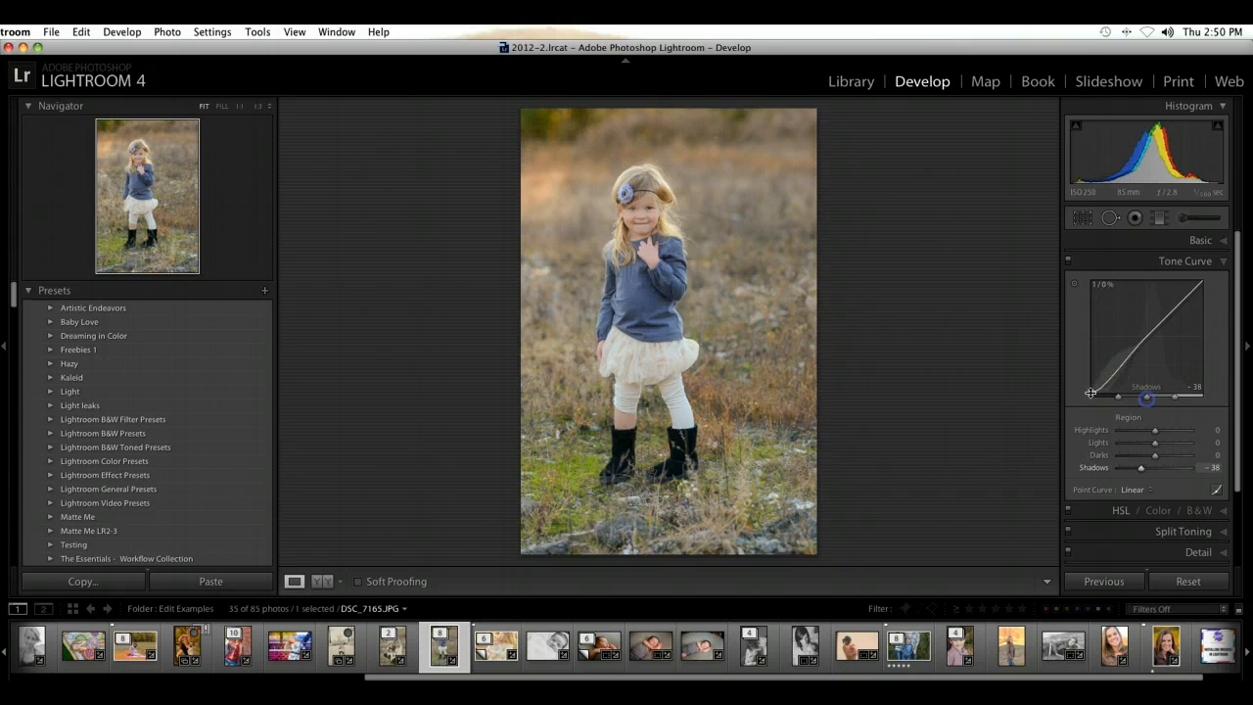
left_click(1217, 491)
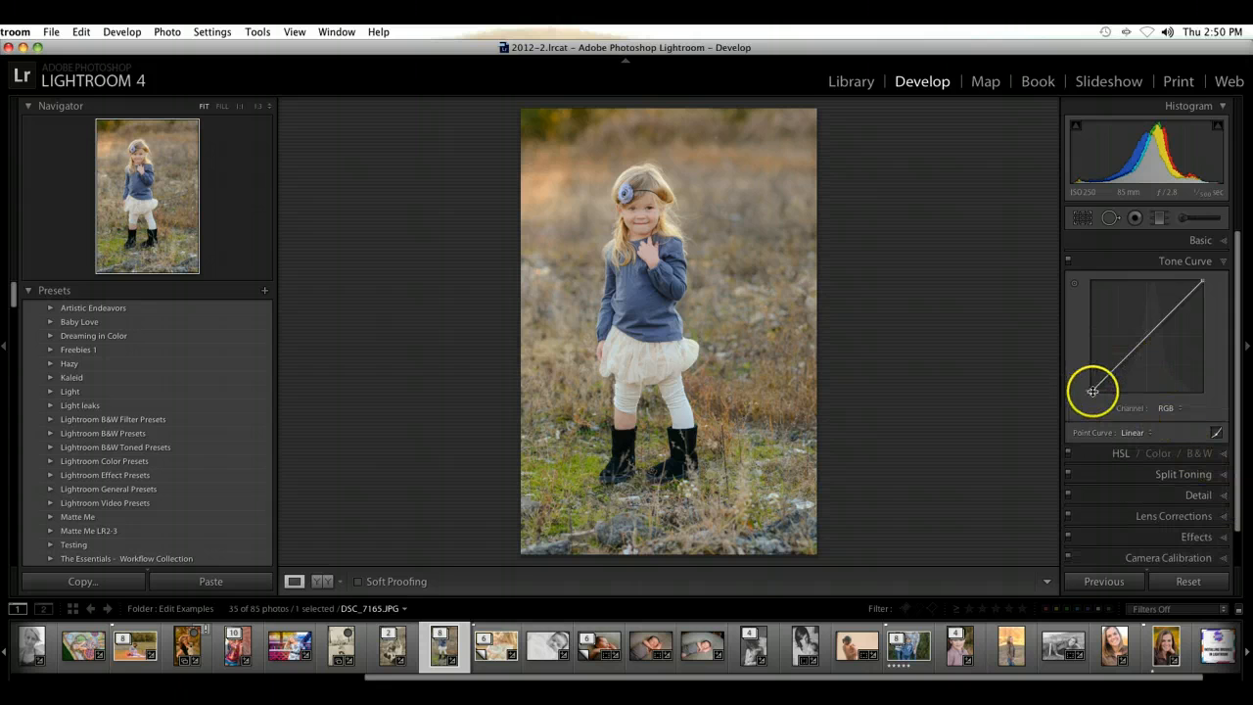
Step: Try an RGB curve with a lifted black point against the photo without the tone curve, and flatten it
left_click_drag(1087, 393, 1137, 356)
left_click(1069, 260)
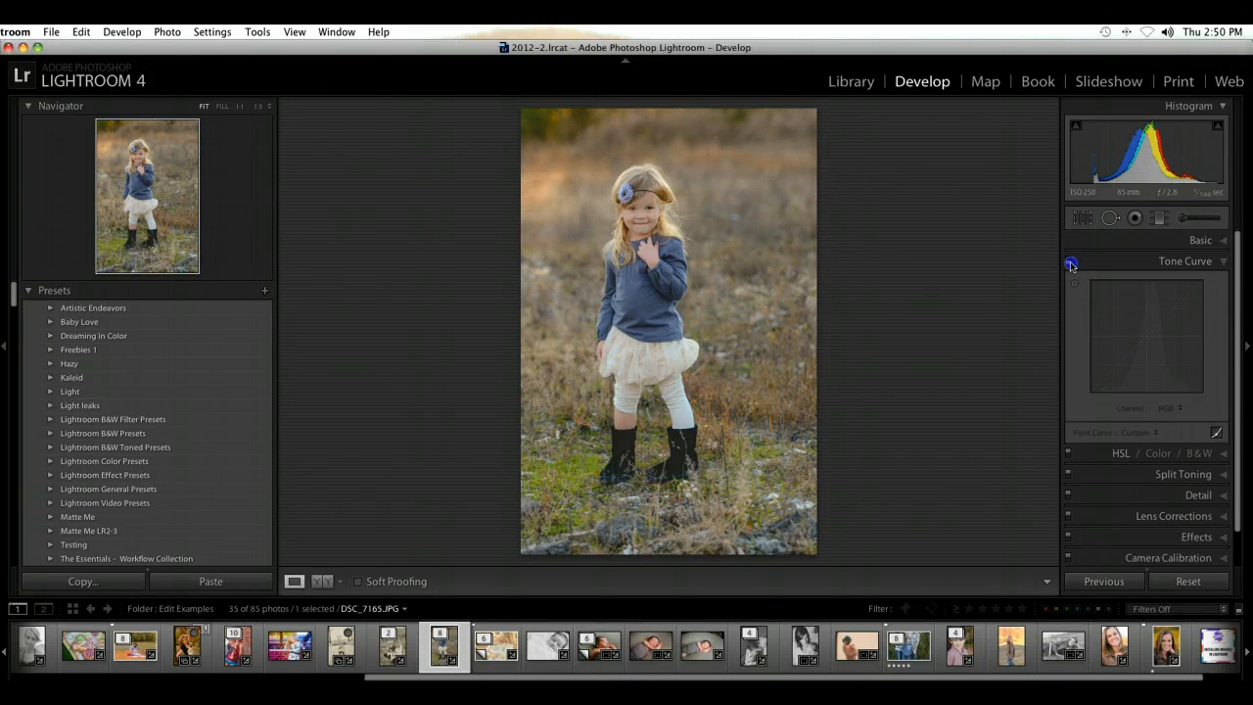
left_click(1070, 261)
left_click(1070, 260)
left_click(1069, 261)
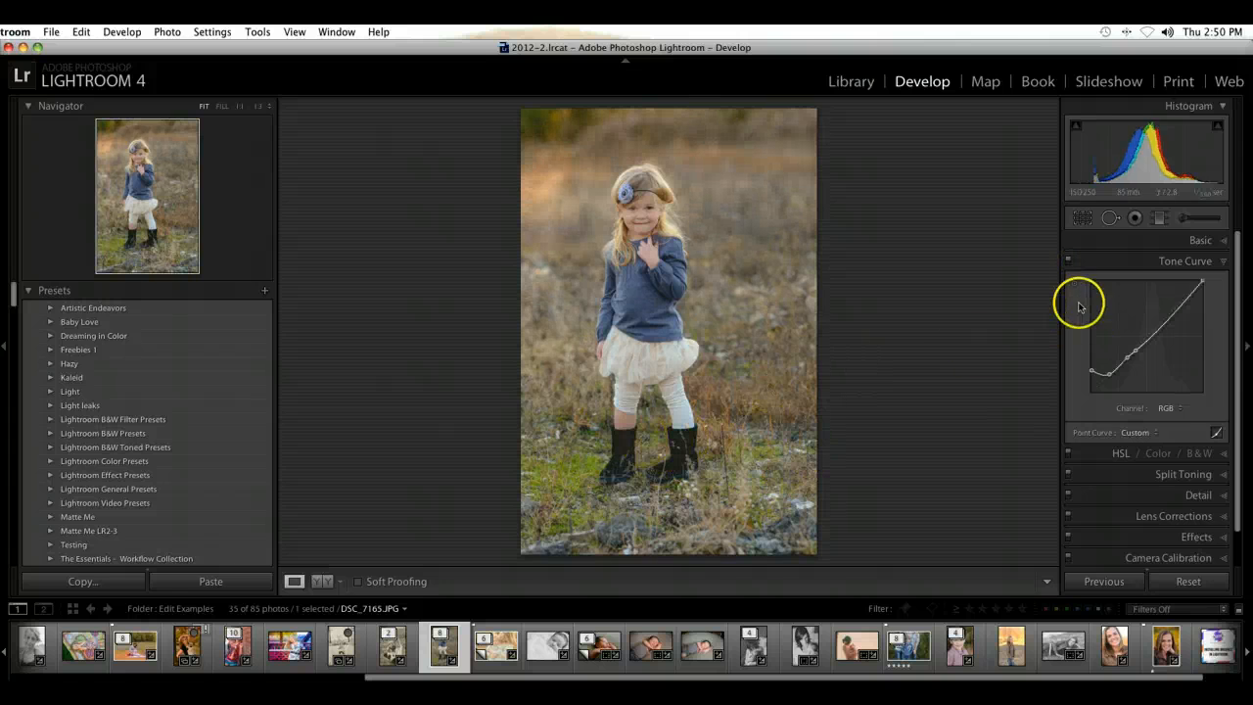
left_click(1070, 261)
left_click(1069, 261)
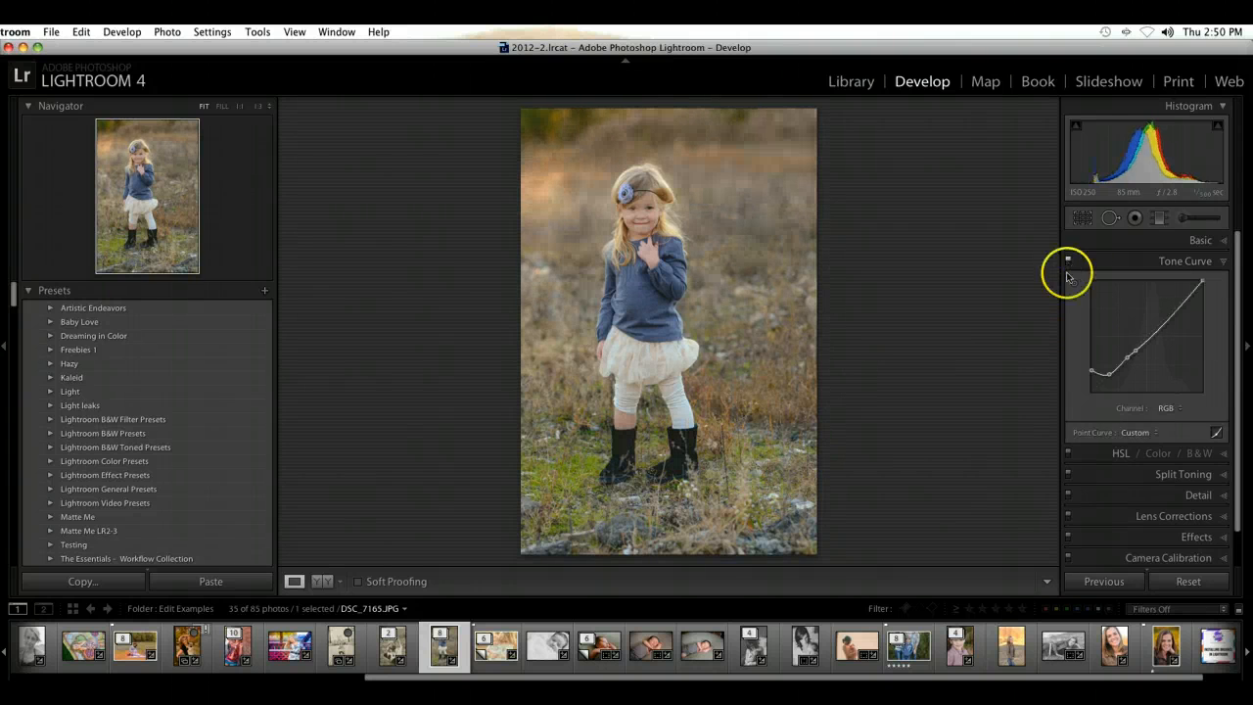
right_click(1087, 372)
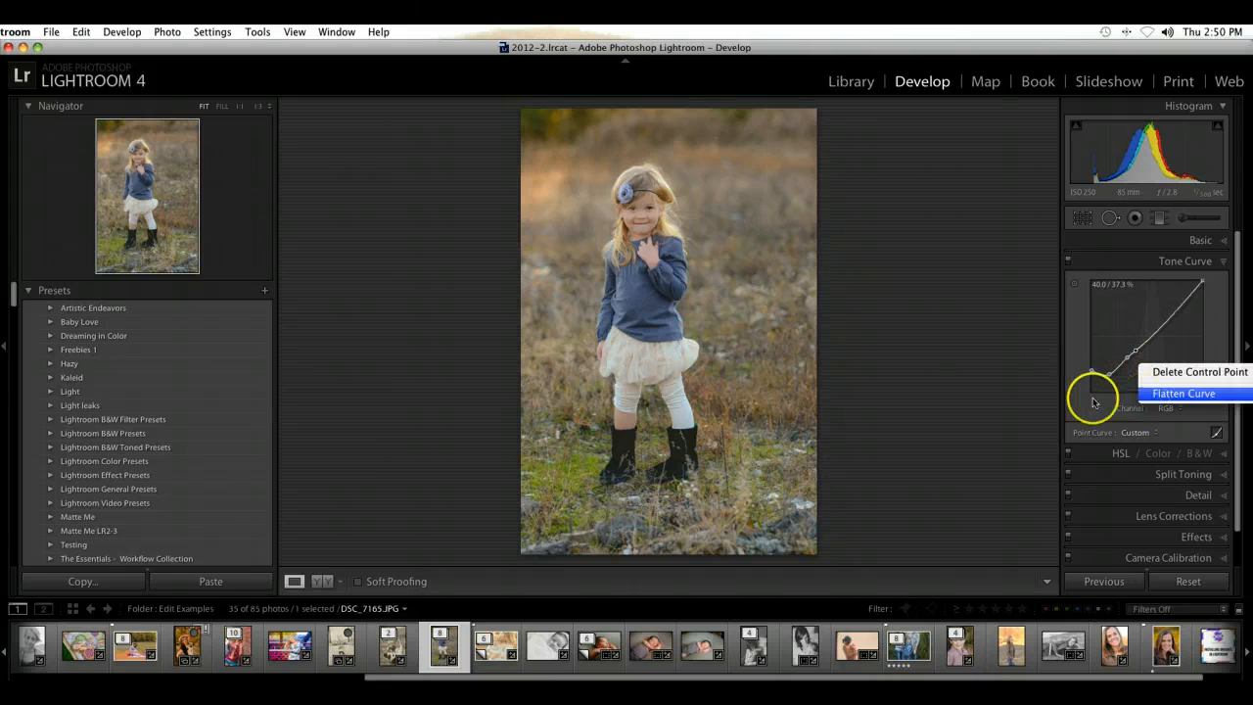
left_click(1098, 391)
Step: Shape the RGB point curve into a gentle S with lowered shadows, near-neutral midtones and highlights raised to about 77.6 / 82.4 %
left_click_drag(1107, 372, 1138, 343)
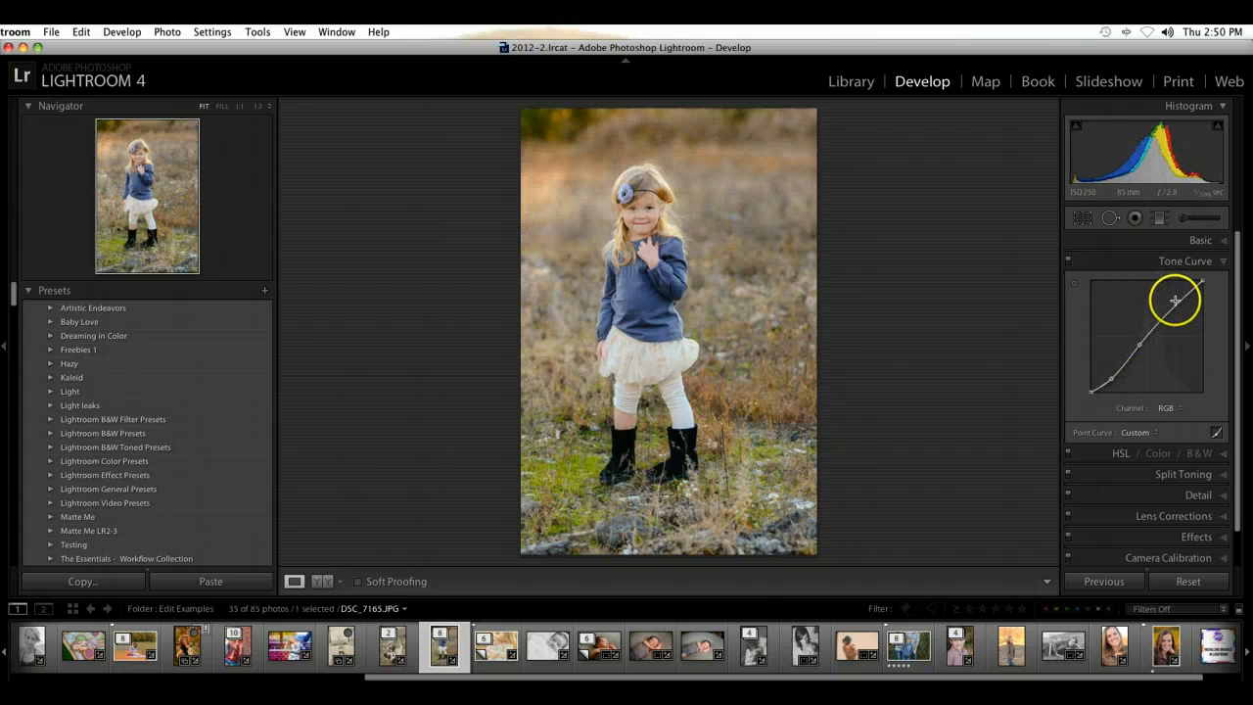
left_click_drag(1176, 292, 1181, 289)
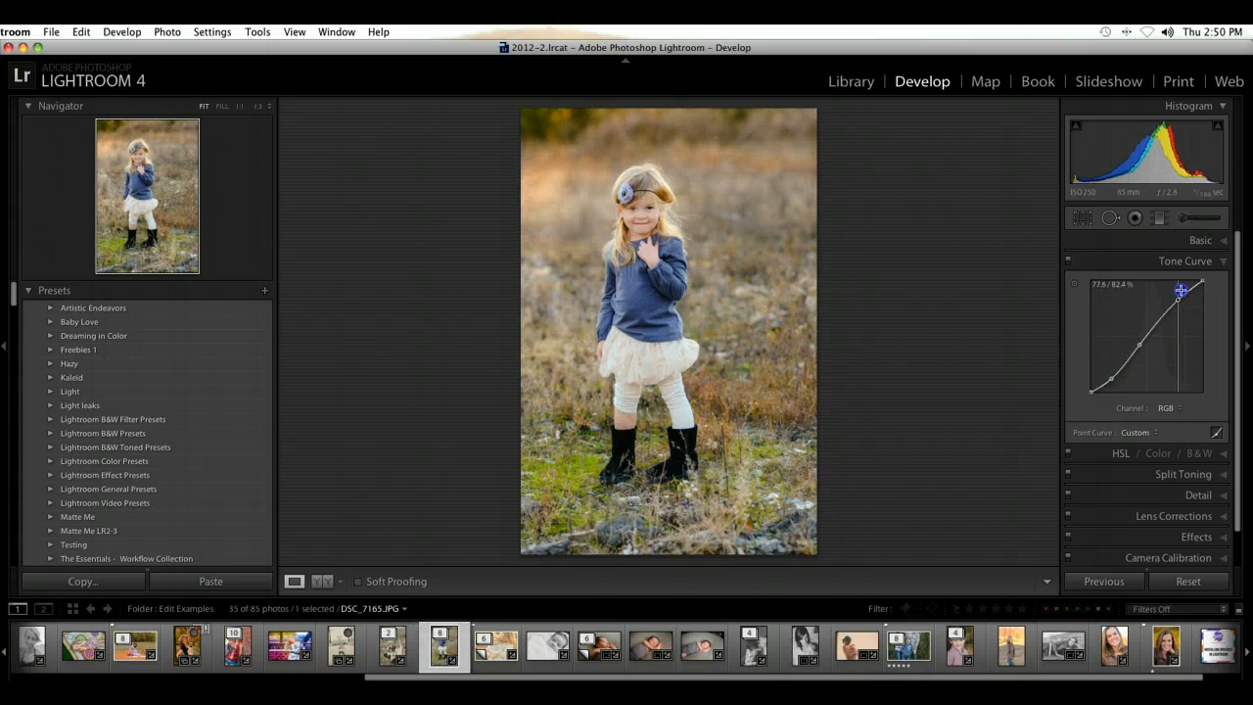
left_click_drag(1139, 343, 1151, 332)
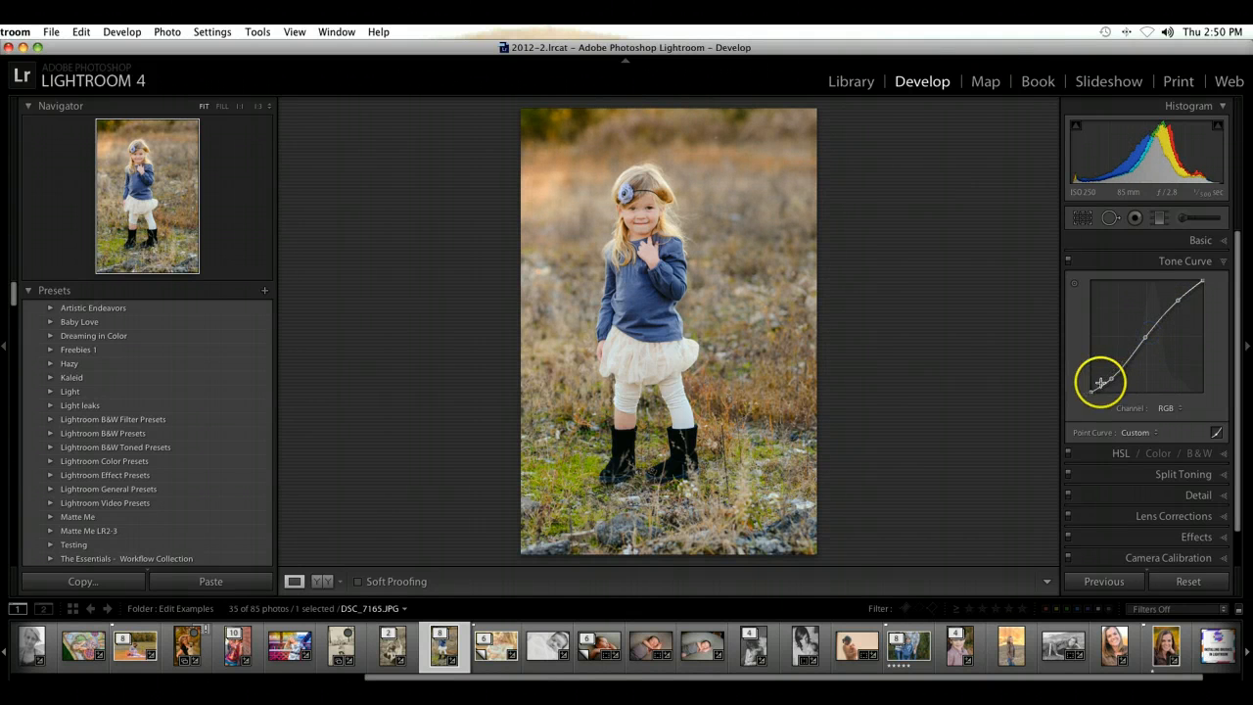
left_click_drag(1101, 382, 1108, 378)
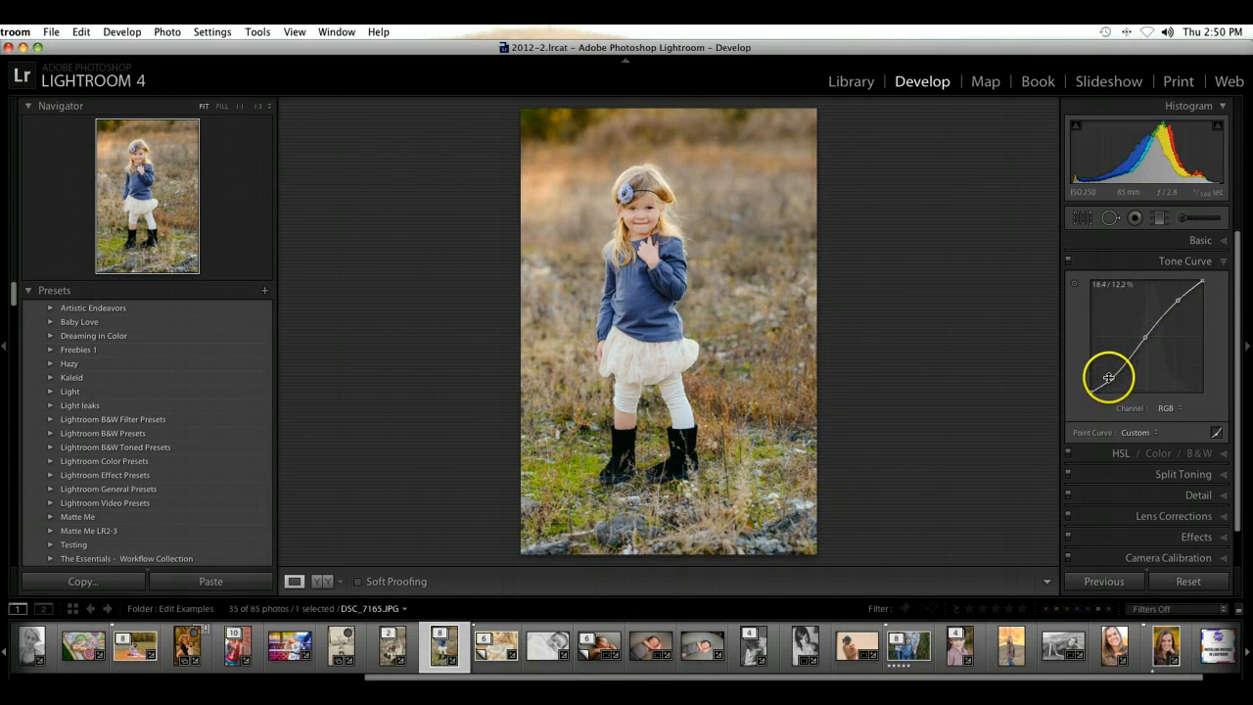
Step: Compare the photo with and without the S-shaped tone curve
left_click(1068, 262)
left_click(1067, 261)
left_click(1067, 262)
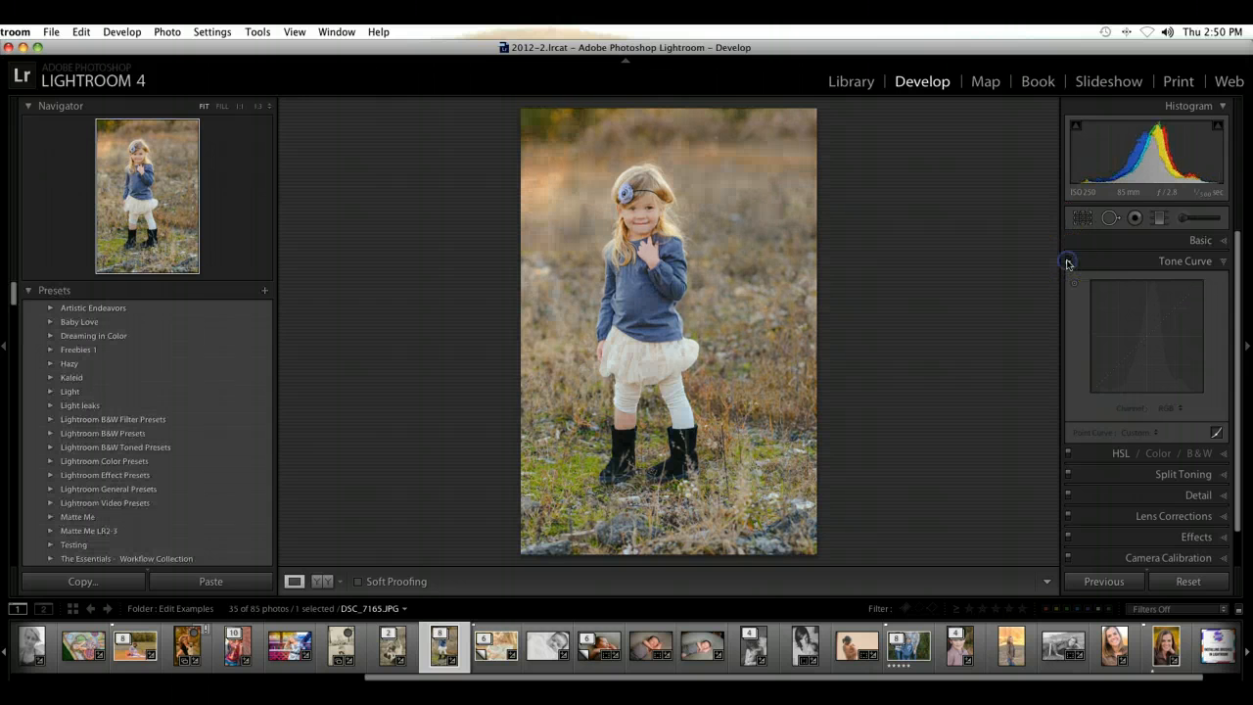
left_click(1067, 262)
Step: Reduce the basic contrast to -16 and return to the Tone Curve settings
left_click(1214, 235)
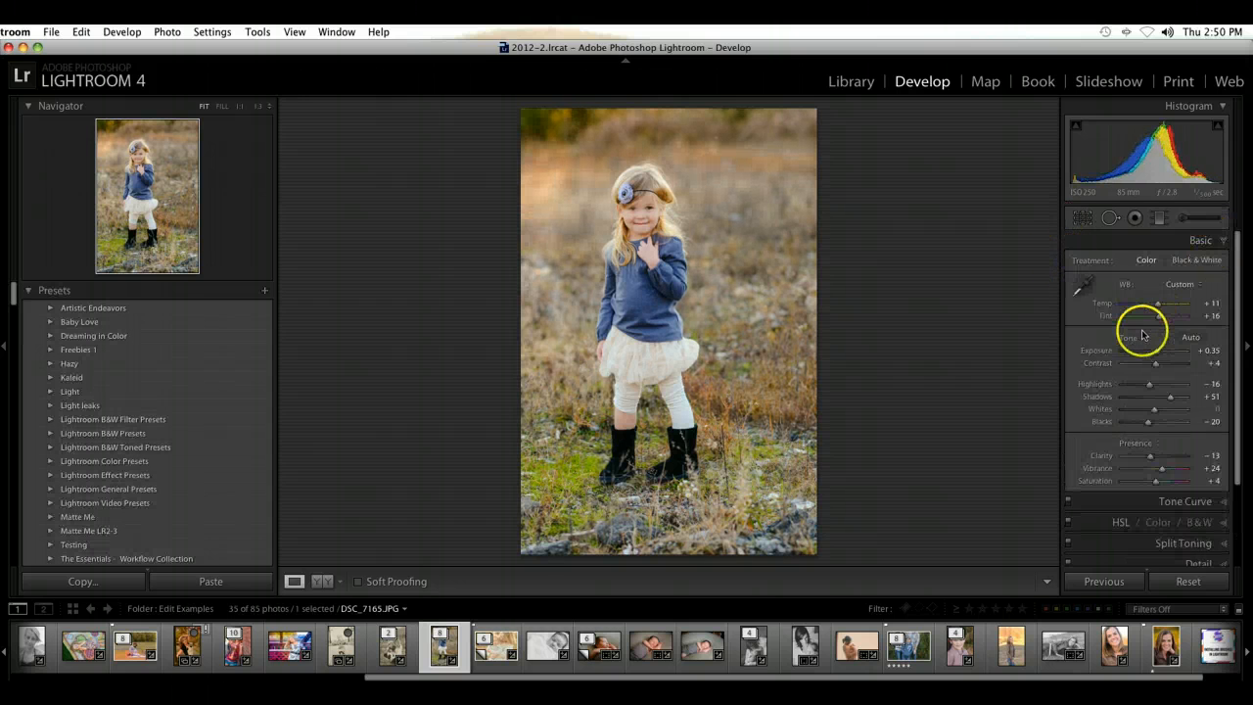
mouse_move(1146, 369)
left_mouse_down()
mouse_move(1170, 370)
mouse_move(1150, 371)
left_mouse_up()
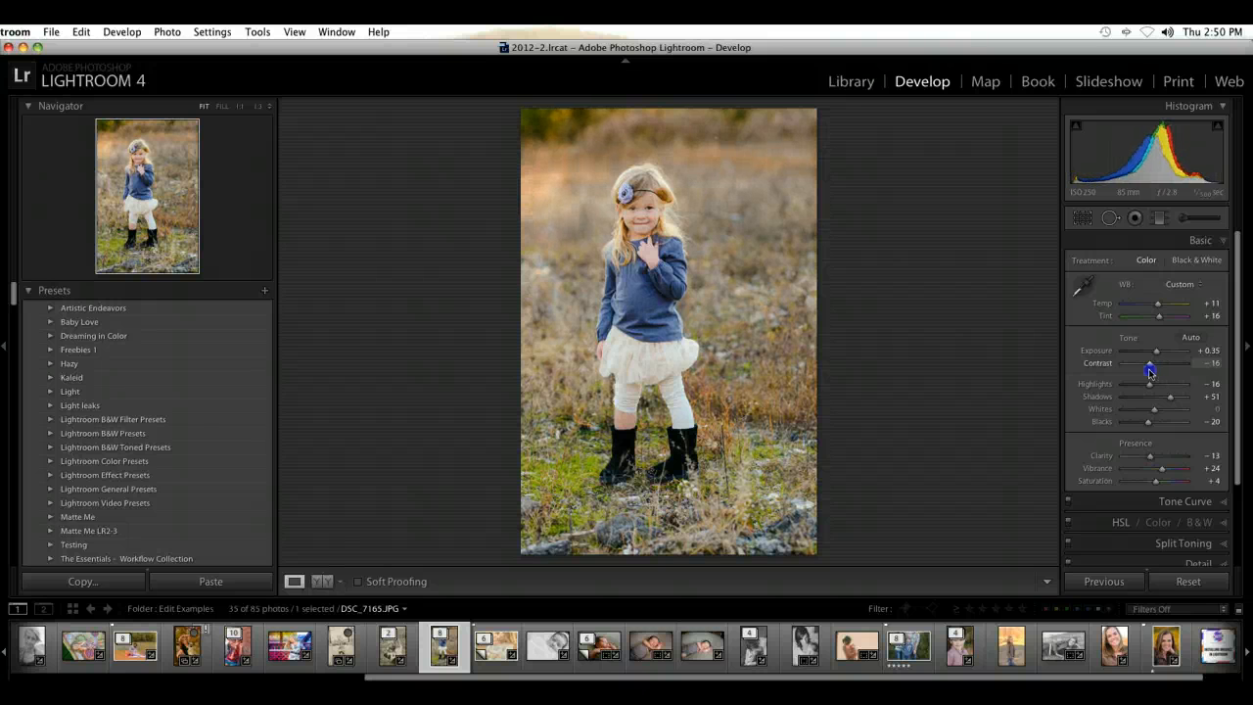
left_click(1224, 245)
left_click(1223, 262)
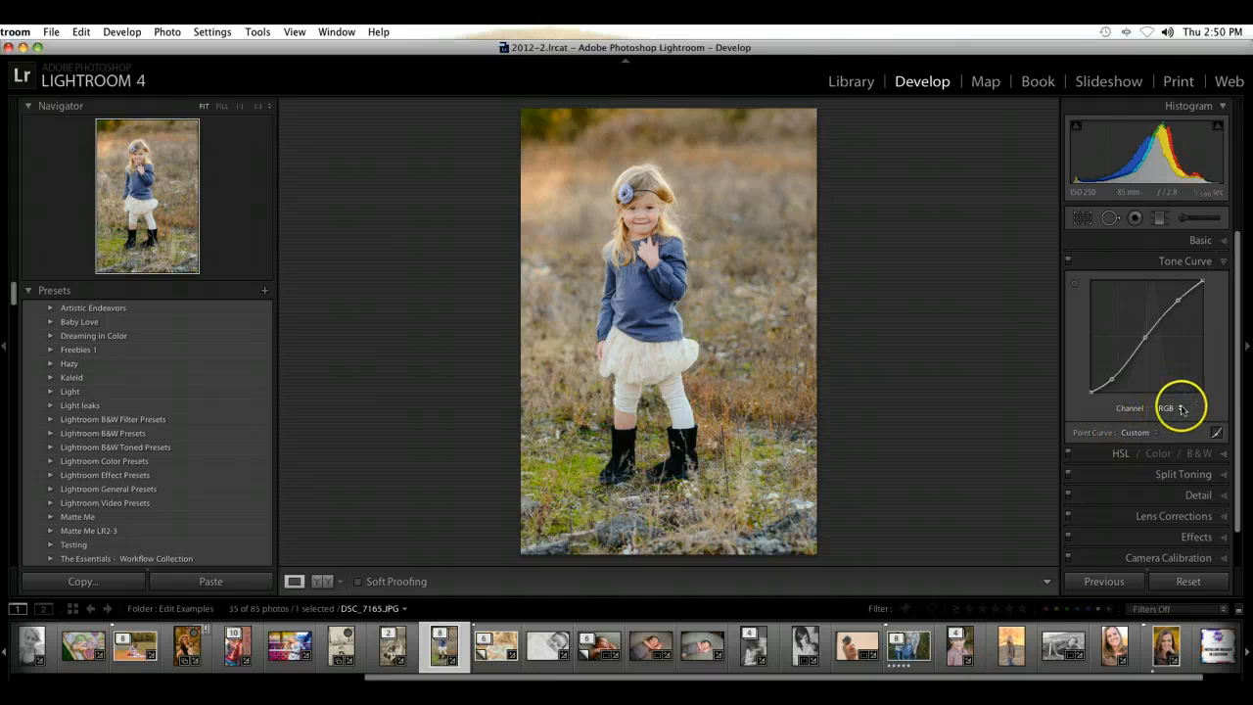
Step: Raise the midtones of the Red channel curve slightly with a point at about 46.7 / 48.6 %
left_click(1182, 409)
left_click(1190, 422)
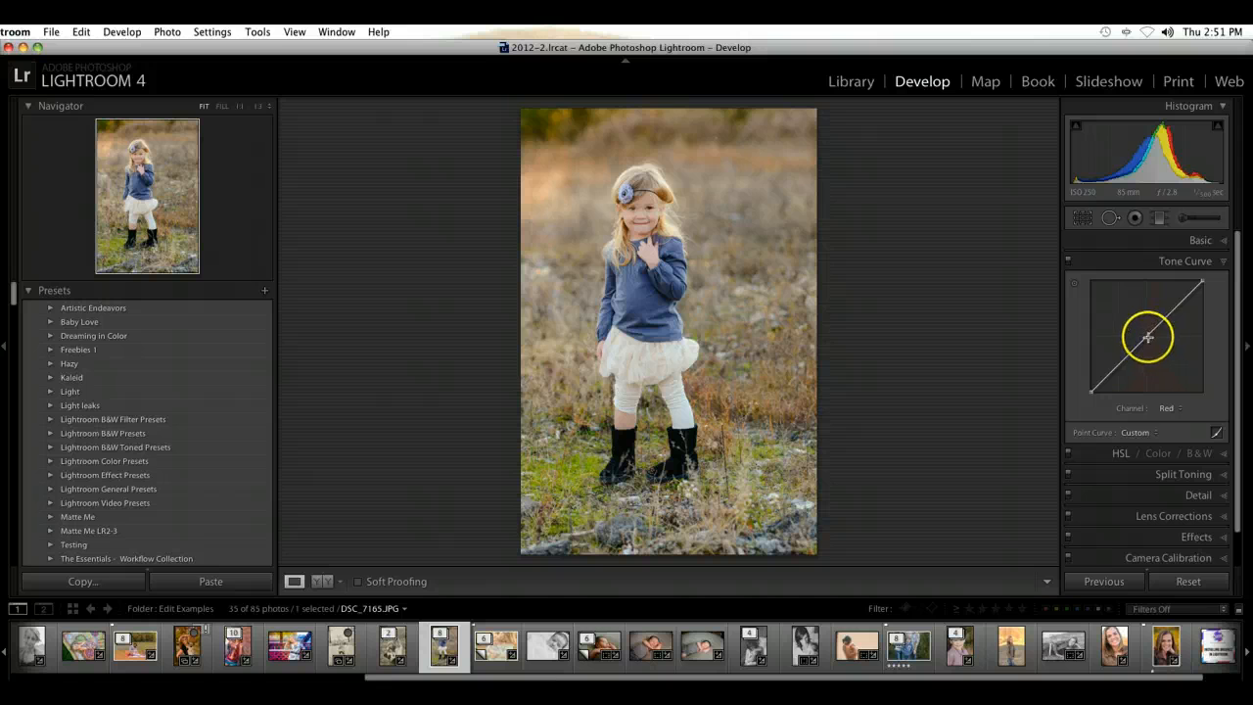
left_click(1145, 337)
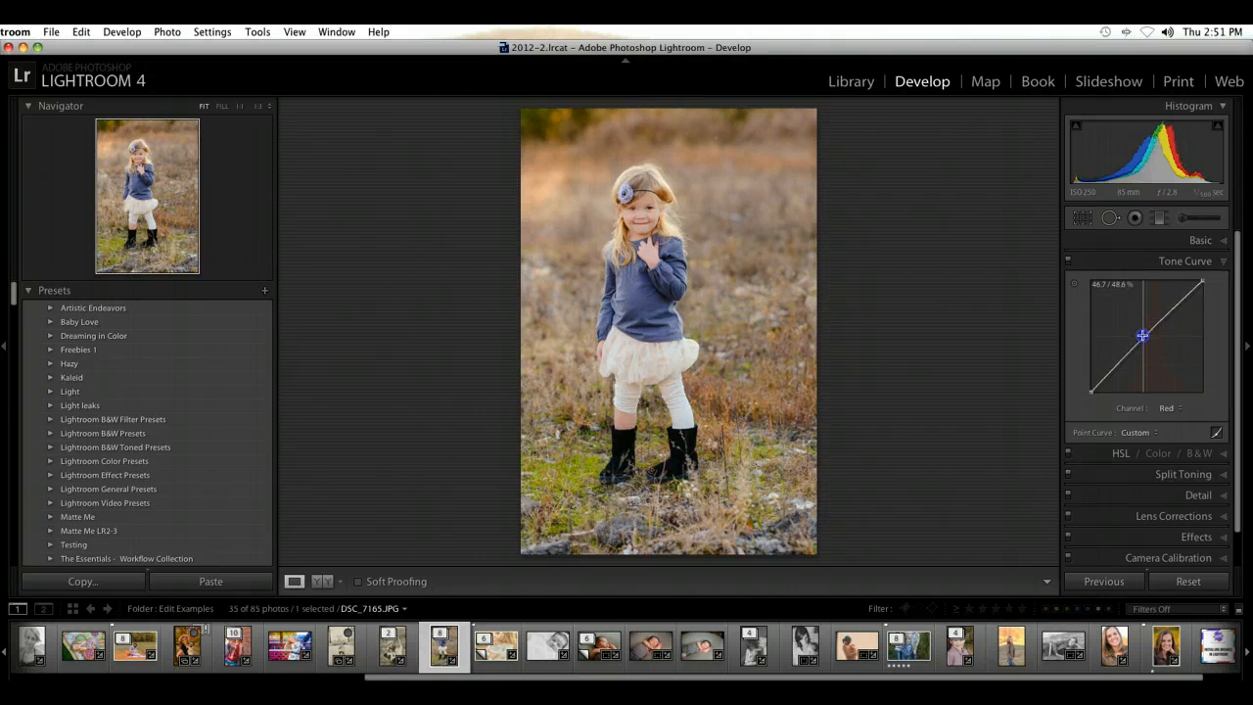
Step: Lower the white point of the Blue channel curve to about 96.5 %
left_click(1171, 410)
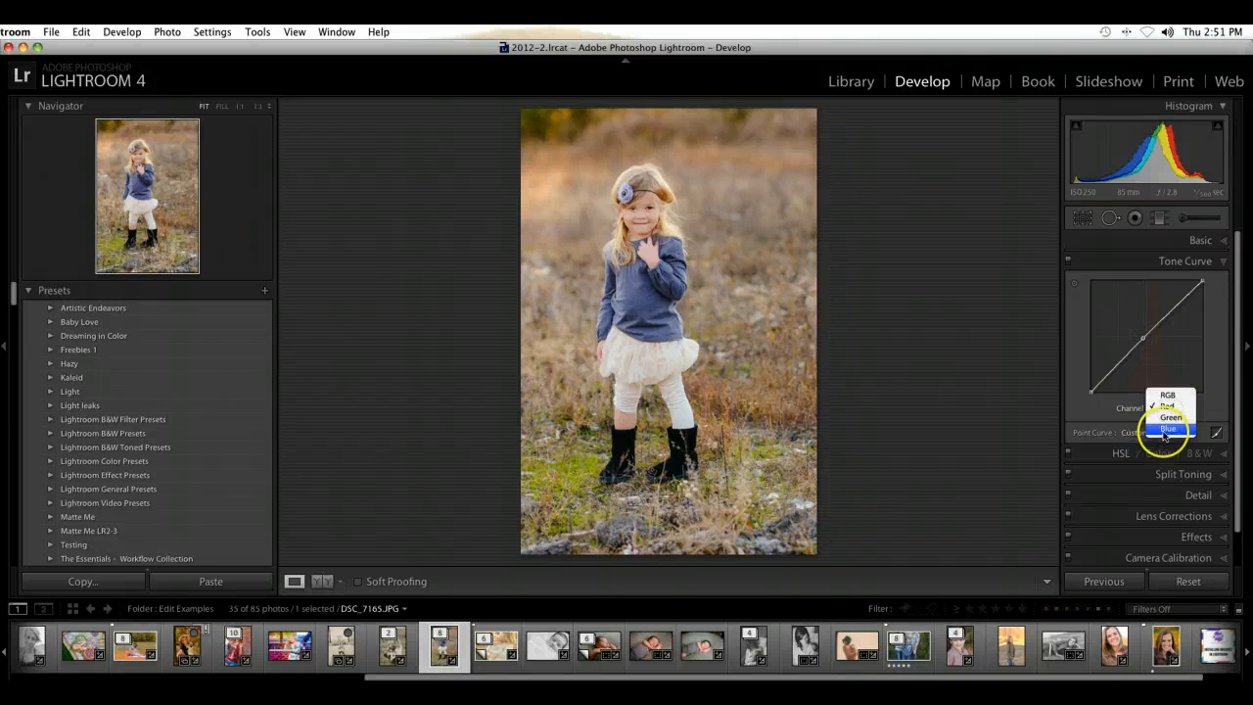
left_click(1164, 431)
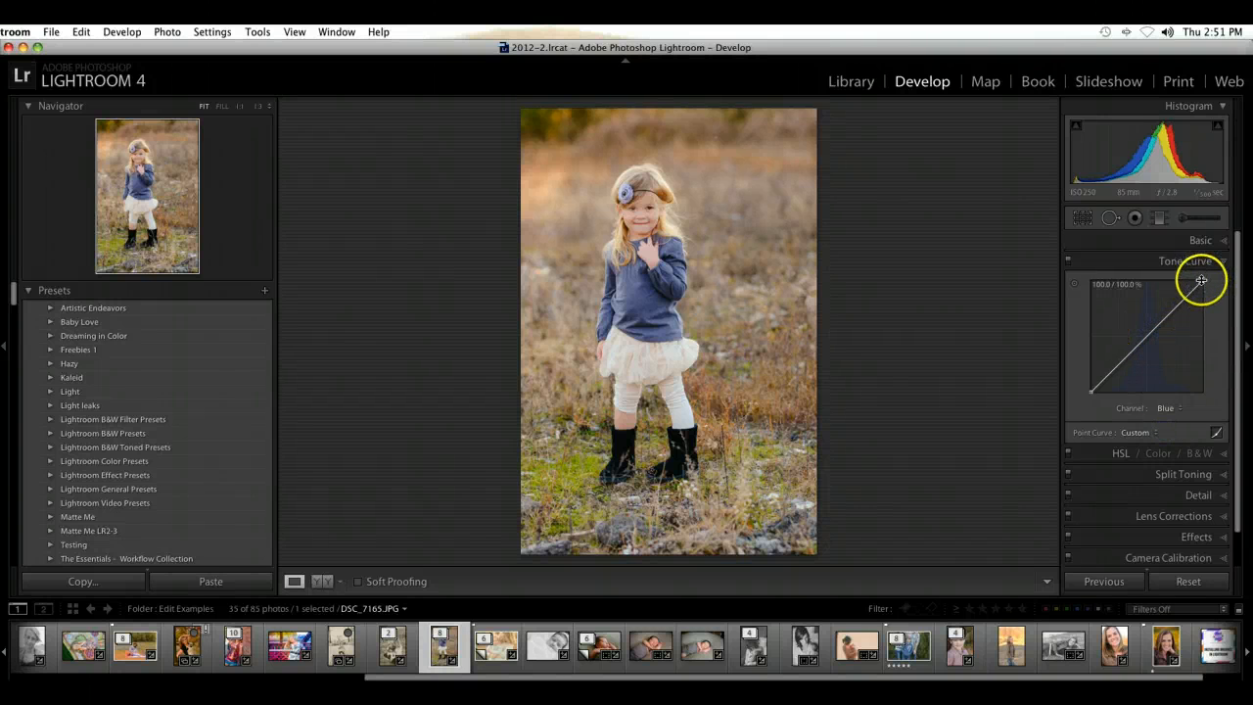
left_click_drag(1203, 281, 1205, 287)
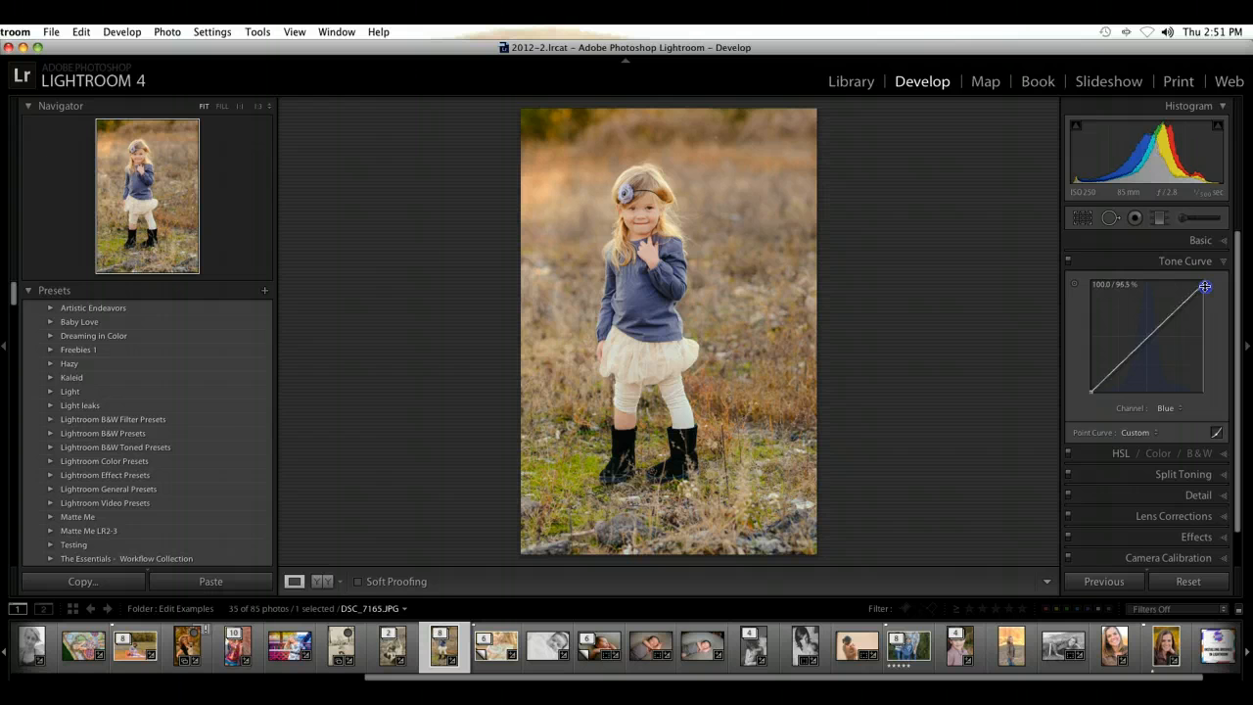
Step: Return to the RGB channel and compare the photo with and without the tone curve
left_click(1165, 408)
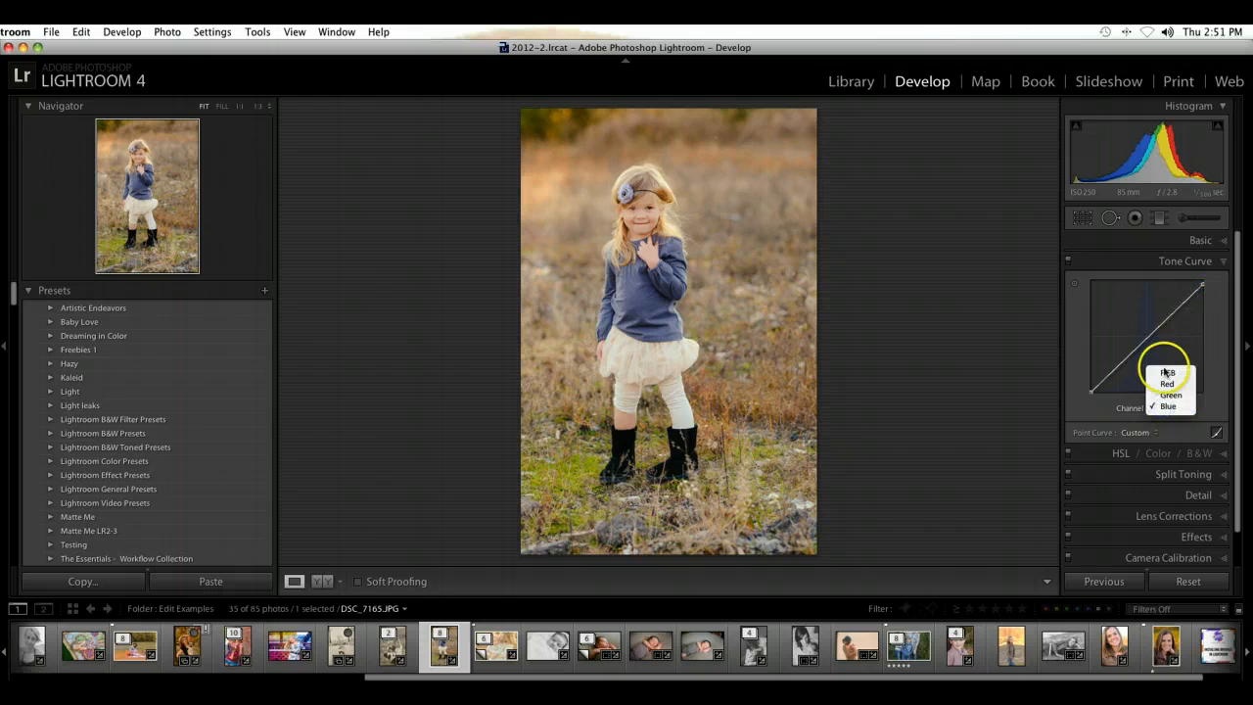
left_click(1166, 373)
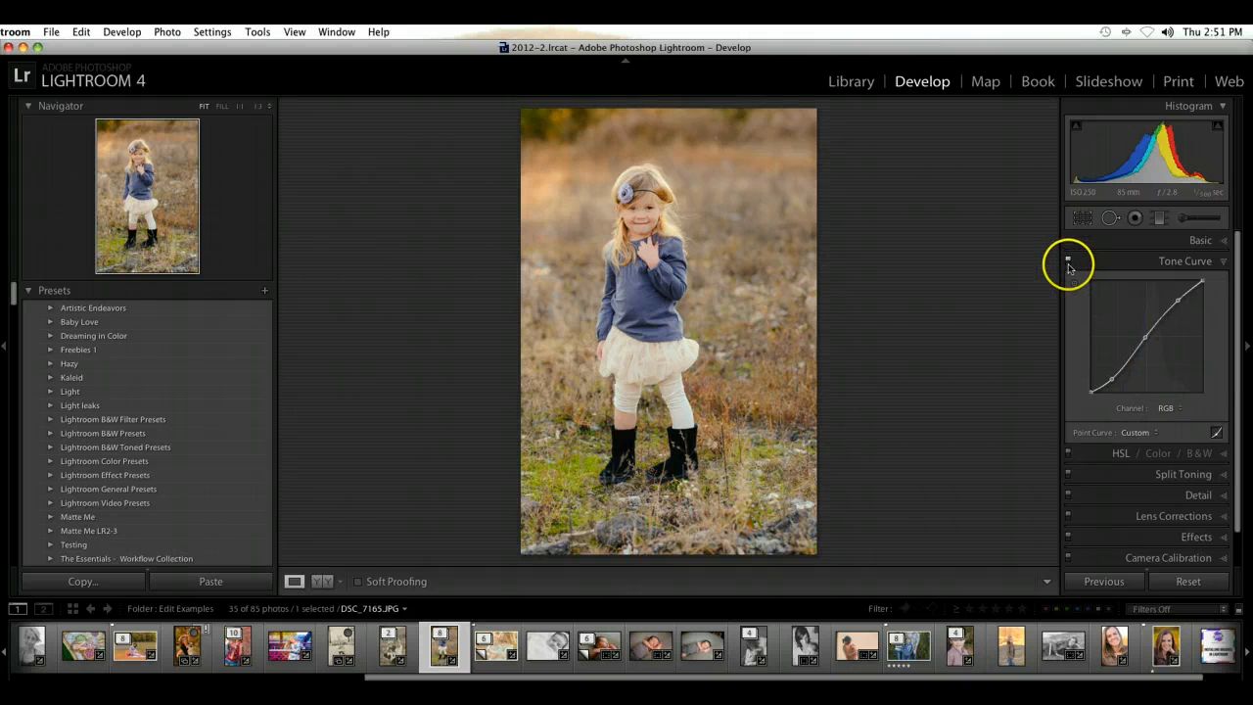
left_click(1069, 262)
left_click(1069, 262)
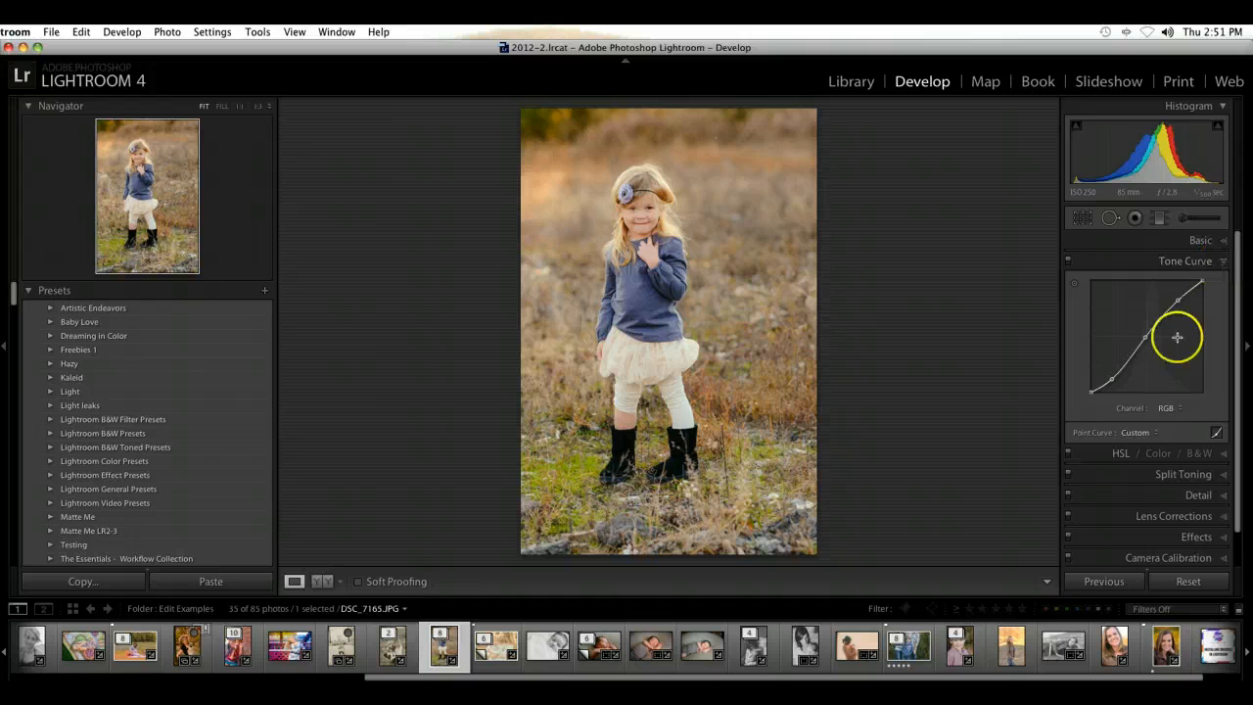
Step: Test different black point positions on the Red channel curve and return the point to its original corner
left_click(1165, 408)
left_click(1169, 420)
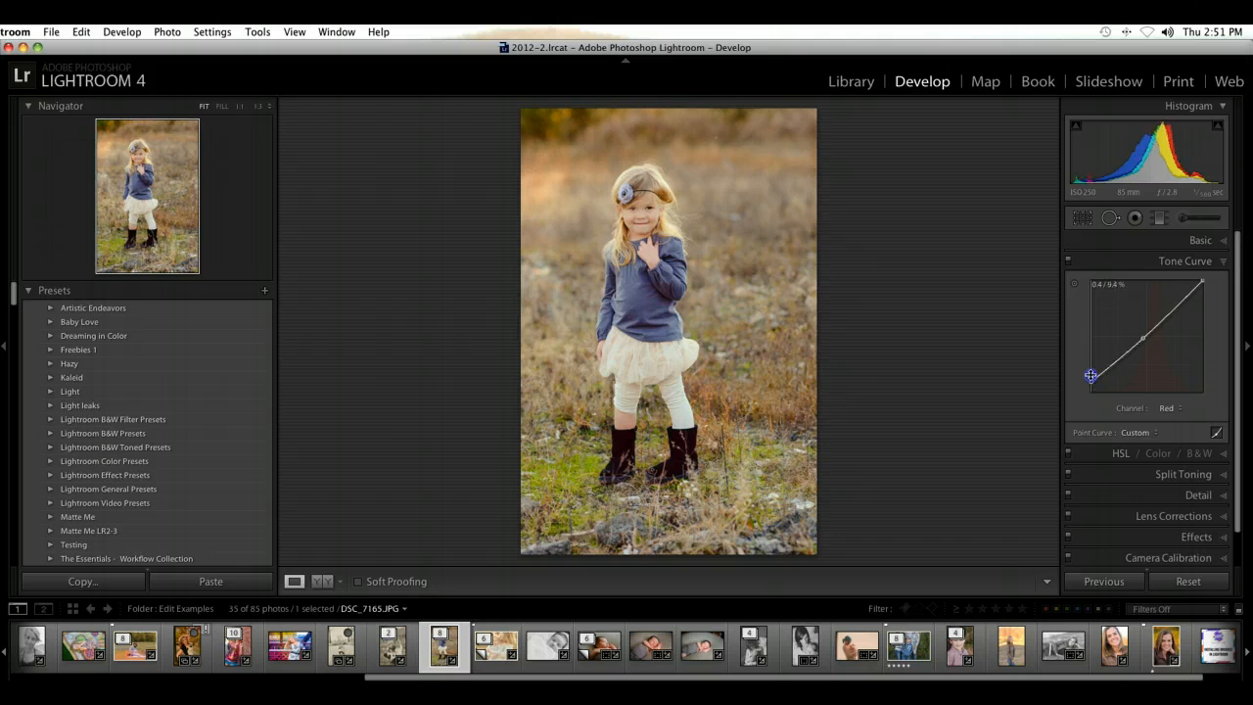
left_click_drag(1095, 360, 1117, 395)
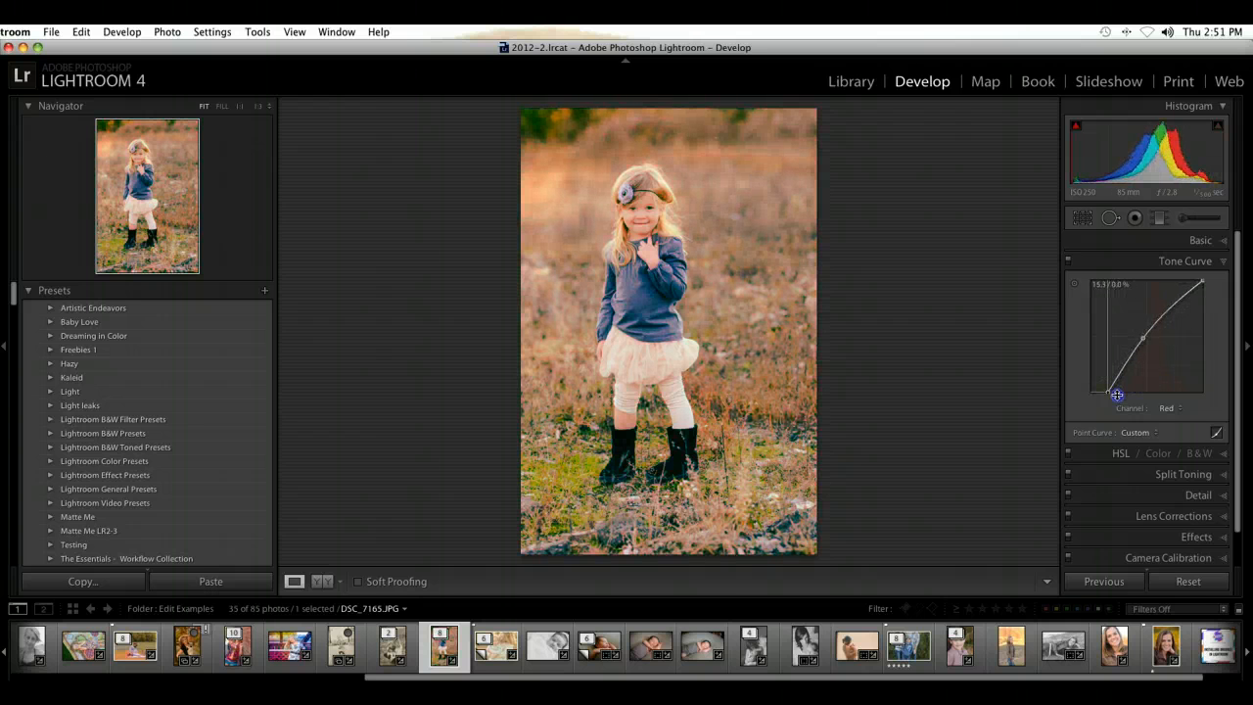
mouse_move(1082, 397)
left_mouse_down()
mouse_move(1136, 345)
mouse_move(1087, 394)
left_mouse_up()
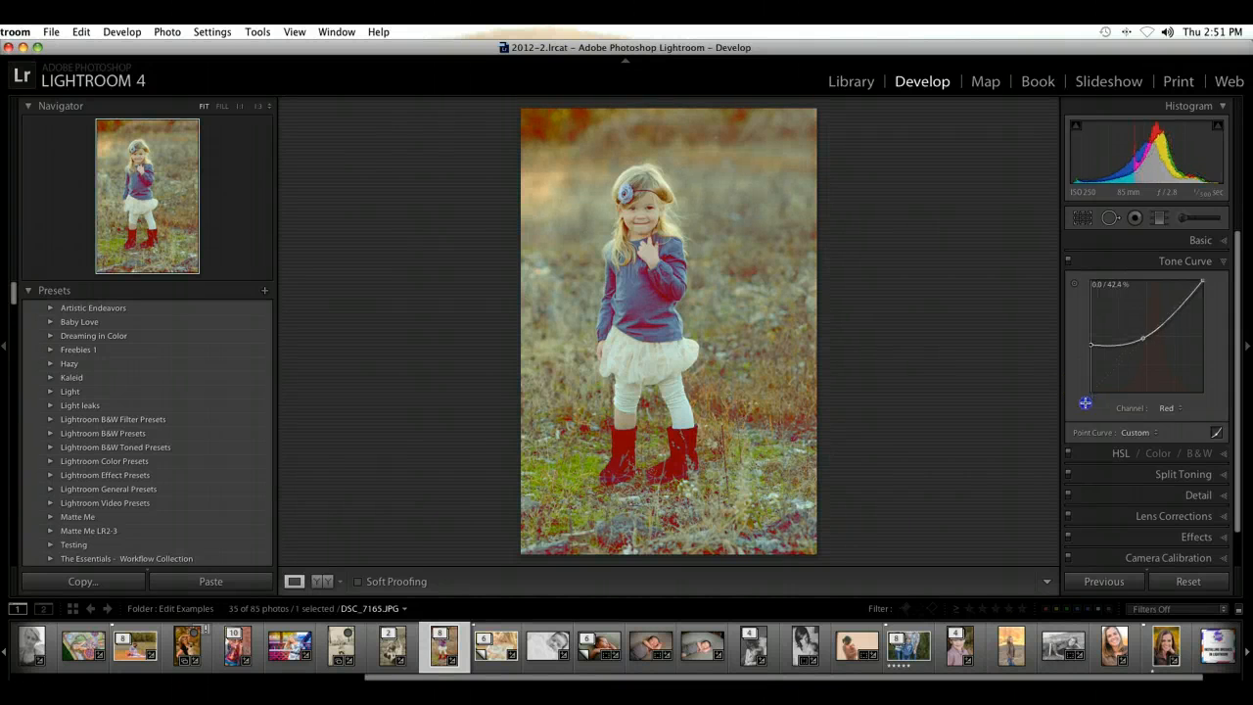
mouse_move(1074, 471)
left_mouse_down()
mouse_move(1080, 404)
mouse_move(1081, 472)
left_mouse_up()
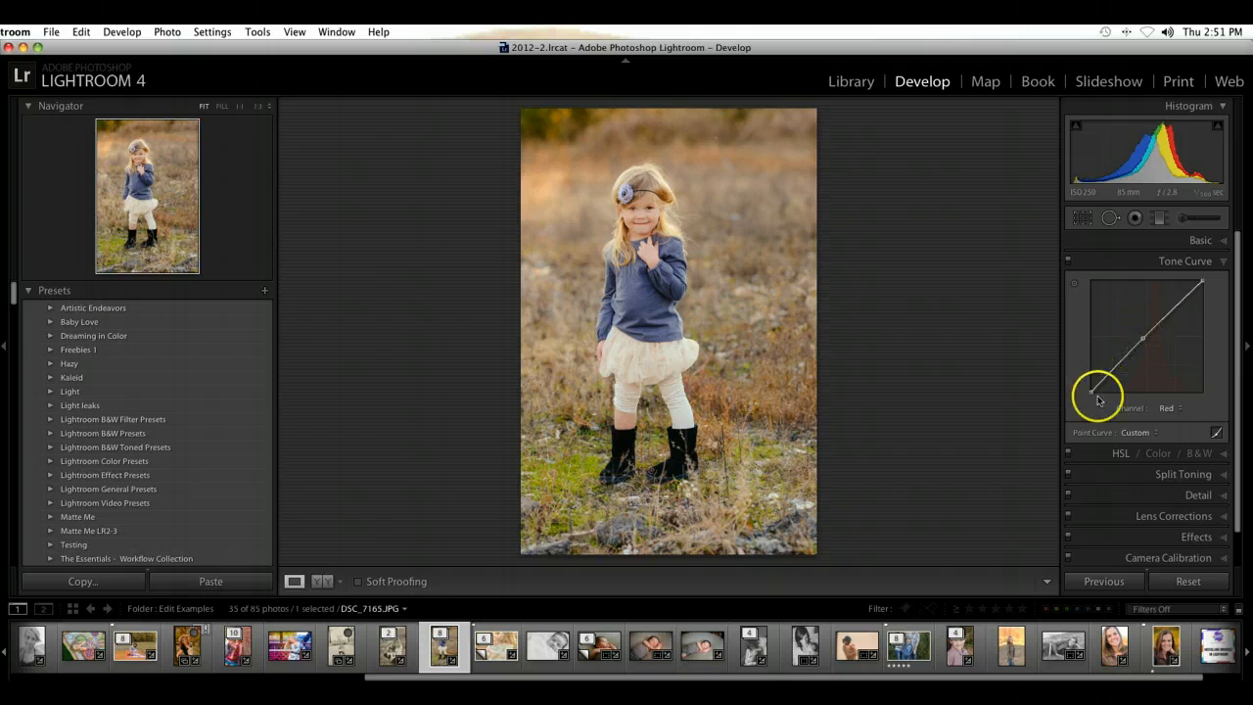
left_click(1143, 334)
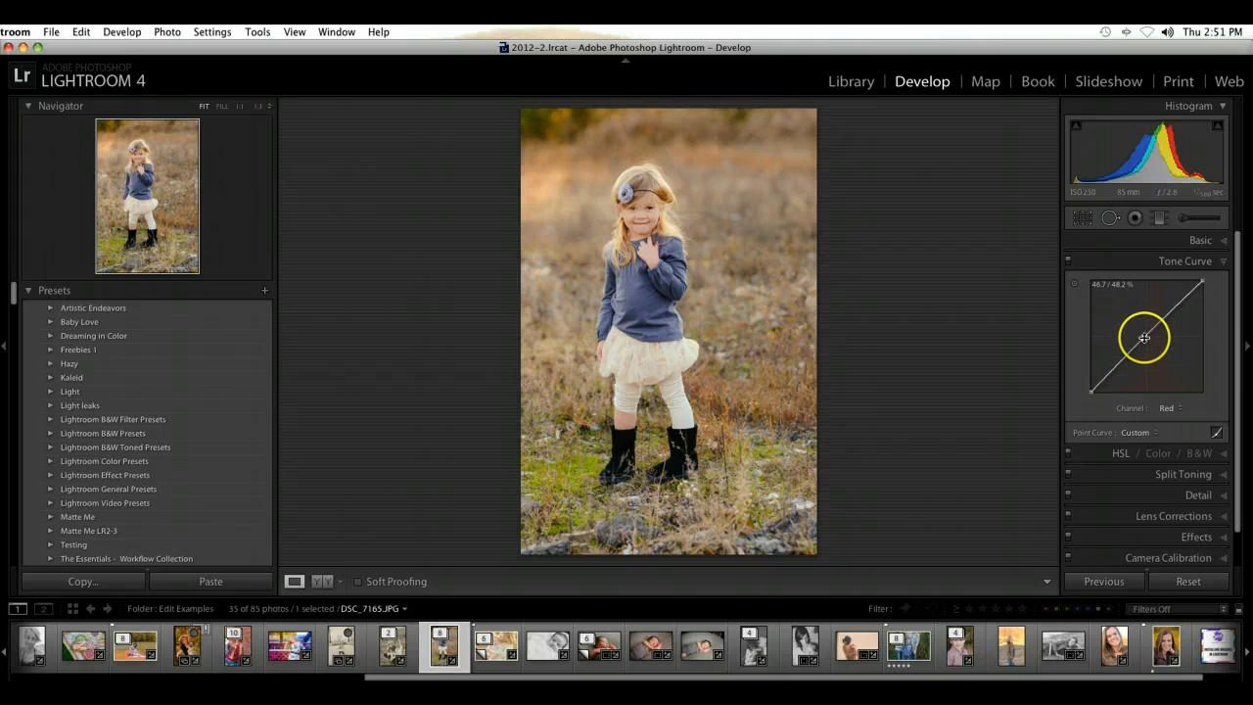
Step: Try lowering the midtones of the Green channel curve, and flatten that curve again
left_click(1166, 408)
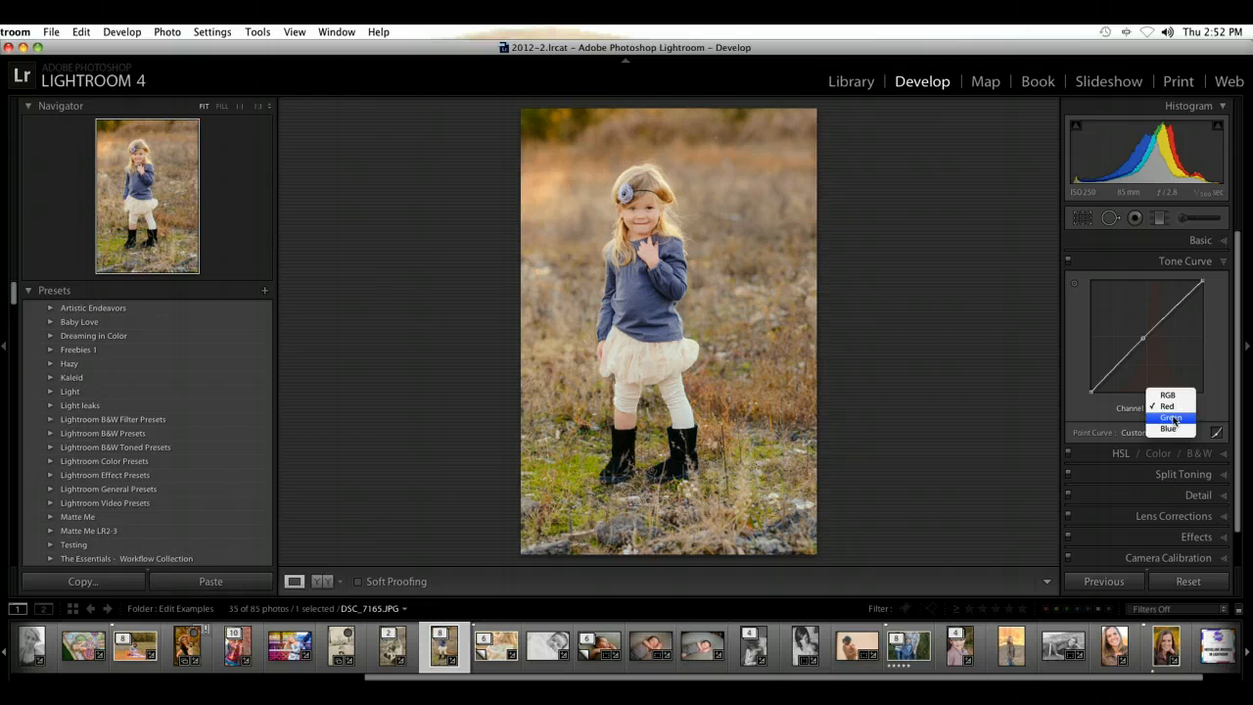
left_click(1172, 419)
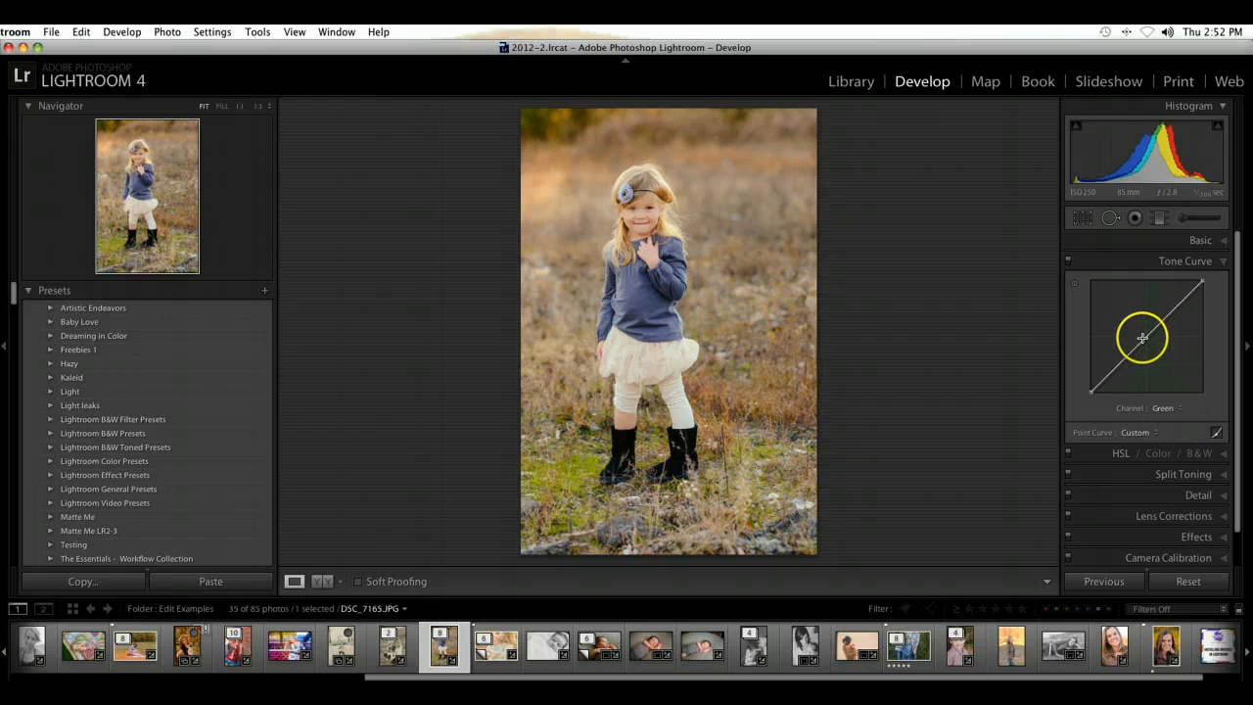
left_click_drag(1142, 333, 1147, 343)
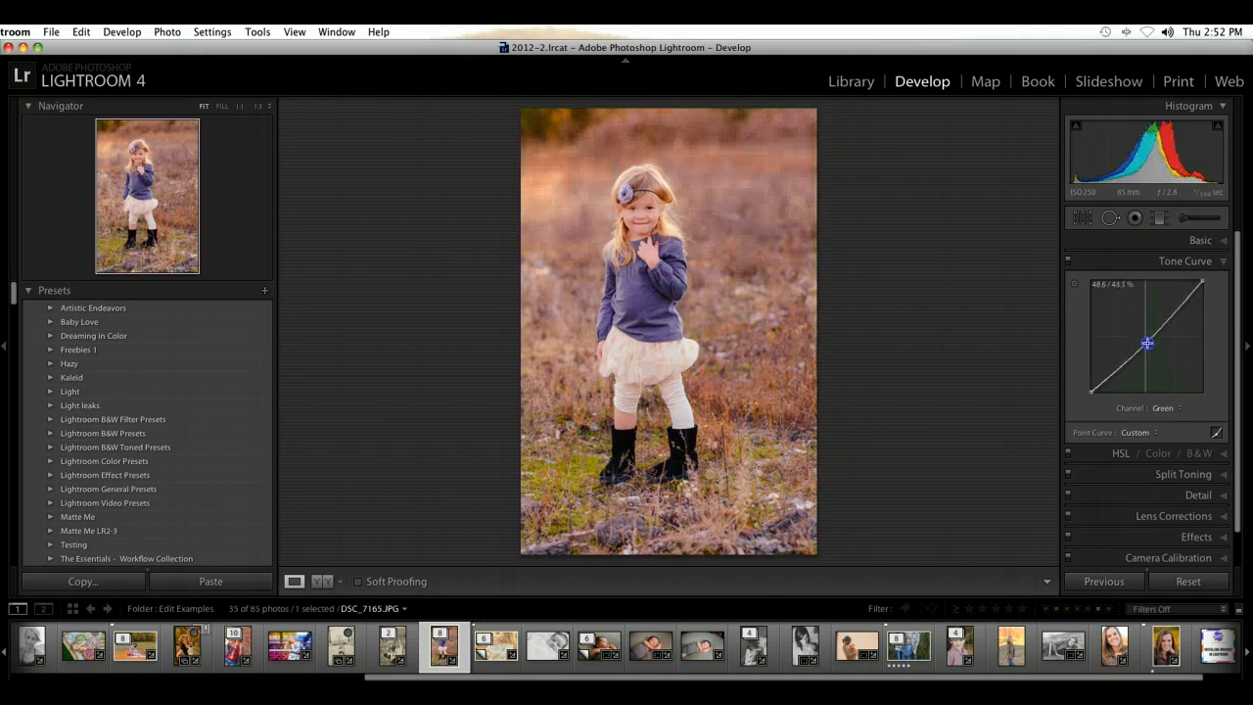
right_click(1147, 338)
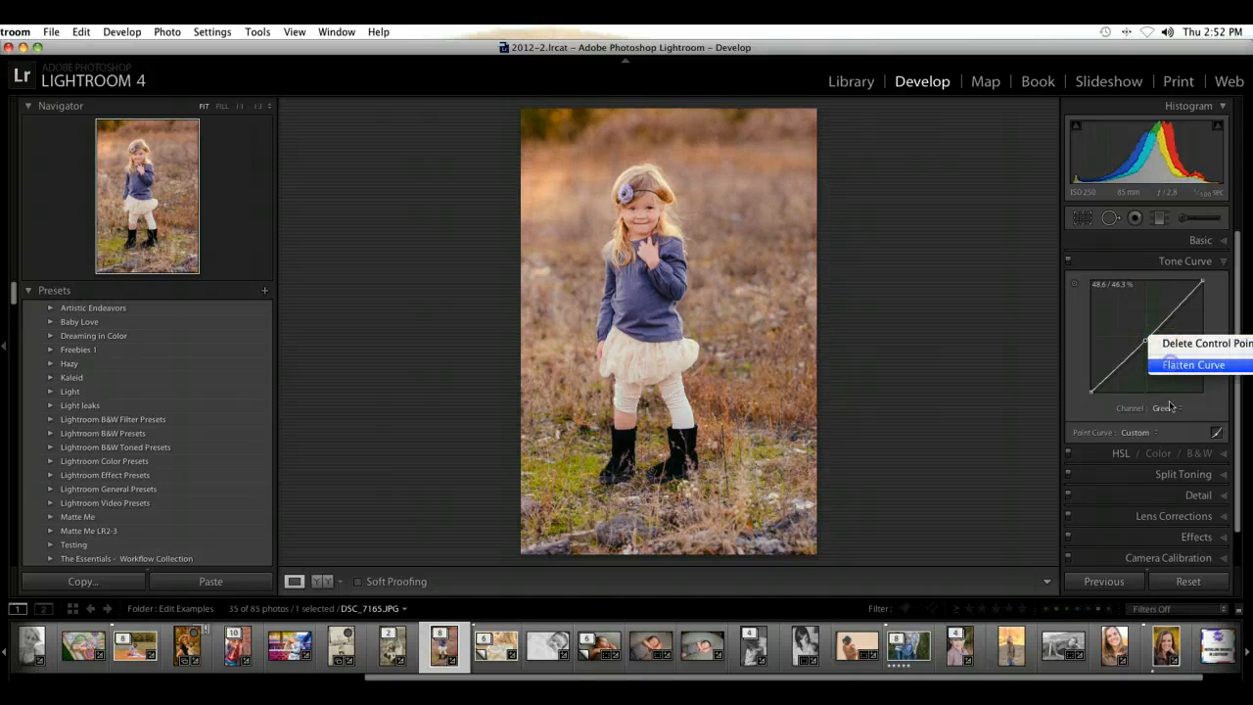
left_click(1183, 361)
Step: Raise the black point of the Blue channel curve slightly to tint the shadows blue
left_click(1167, 409)
left_click(1168, 417)
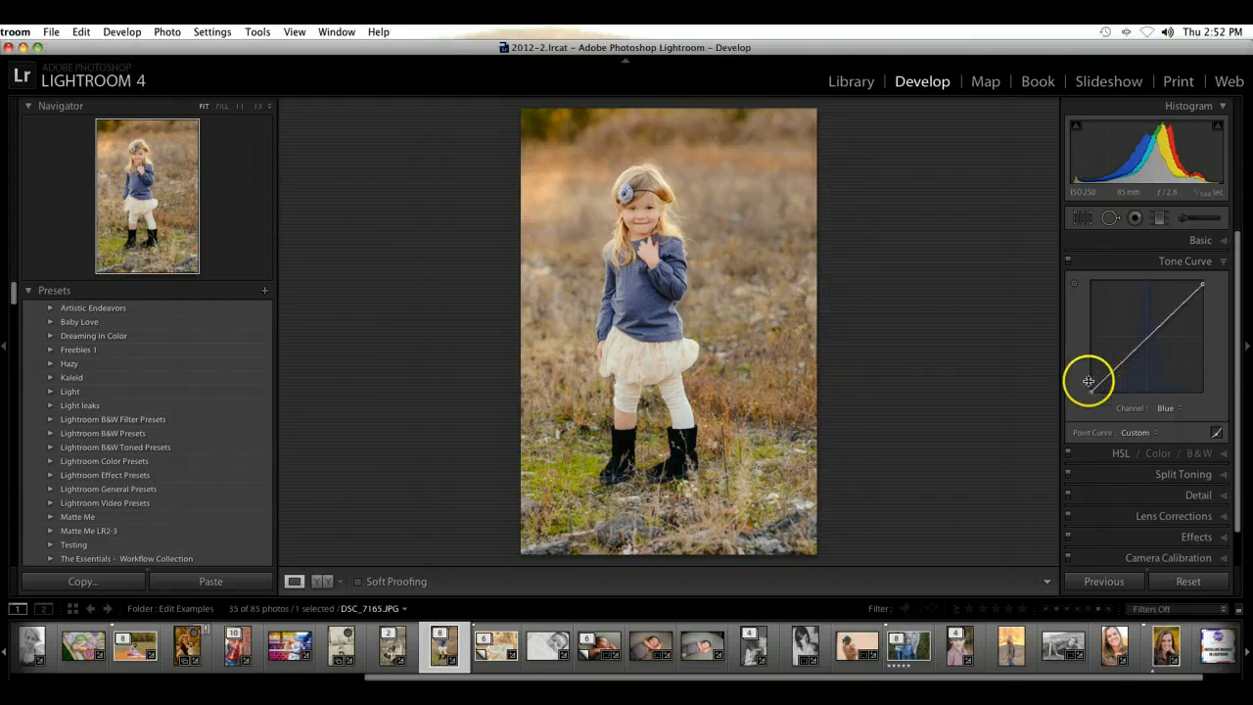
left_click_drag(1089, 381, 1090, 383)
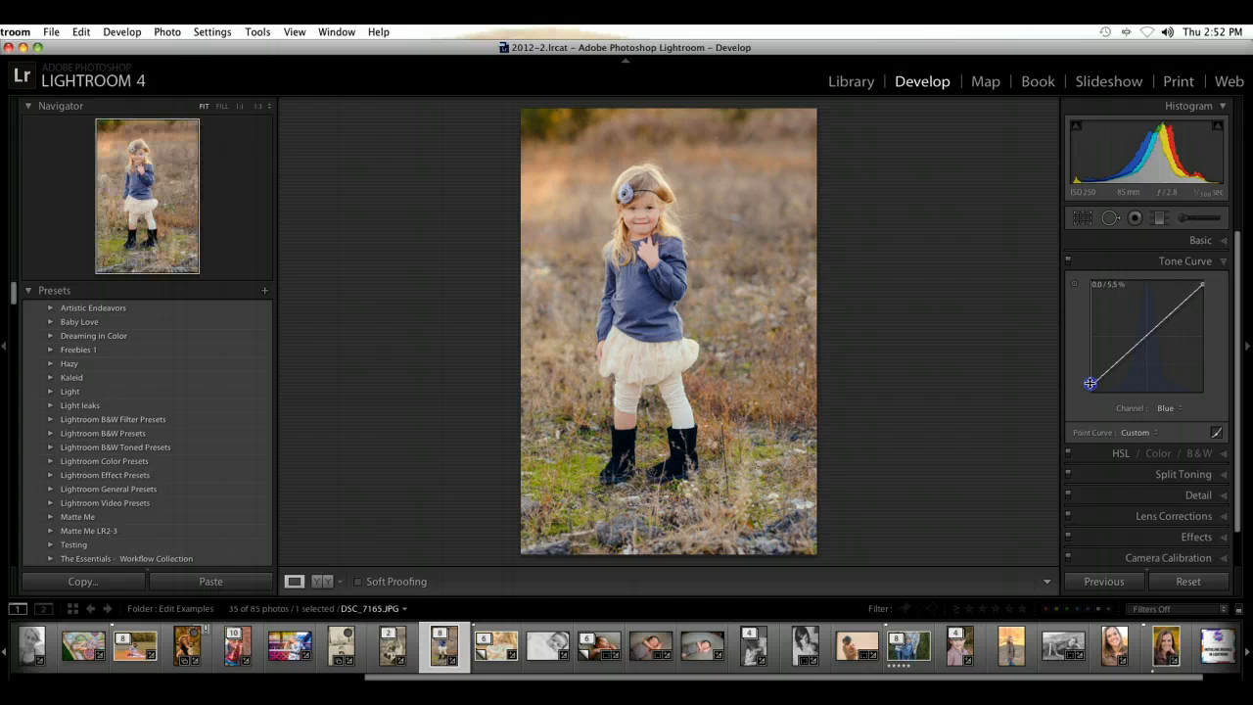
Step: Activate the tone curve's on-photo adjustment tool and switch it off again
left_click(1077, 286)
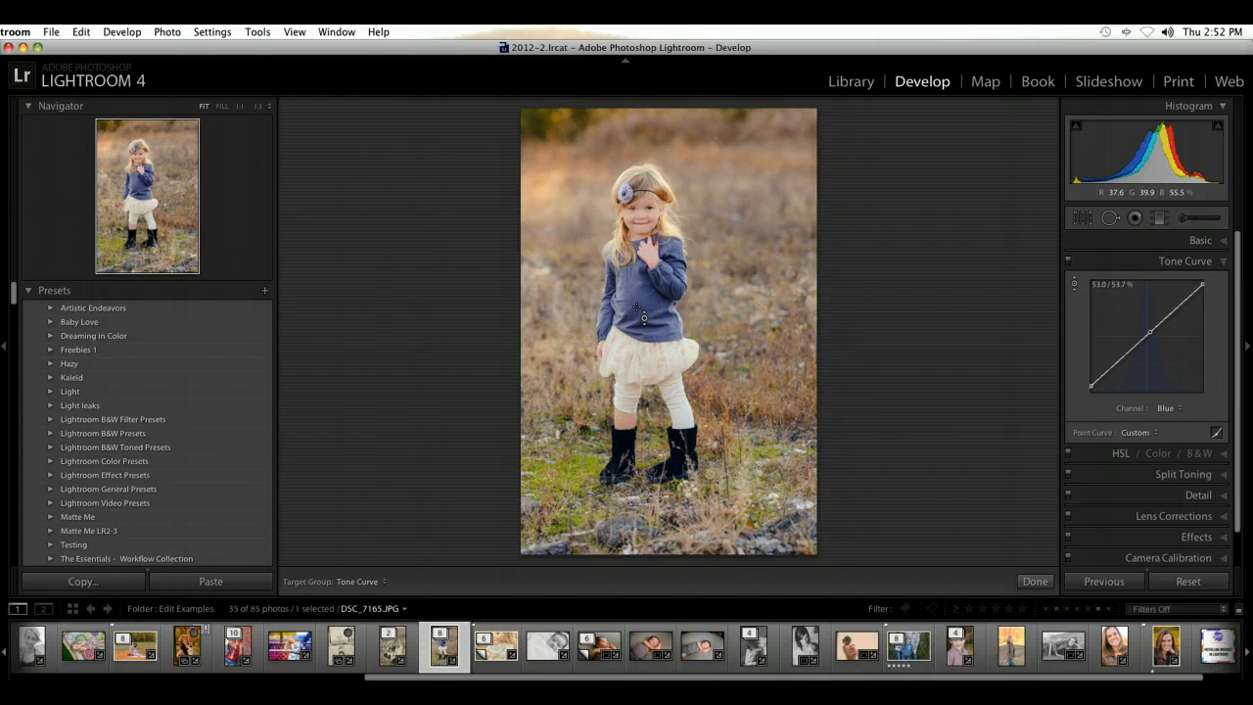
left_click(1075, 286)
left_click(1075, 286)
left_click(1076, 286)
left_click(1075, 286)
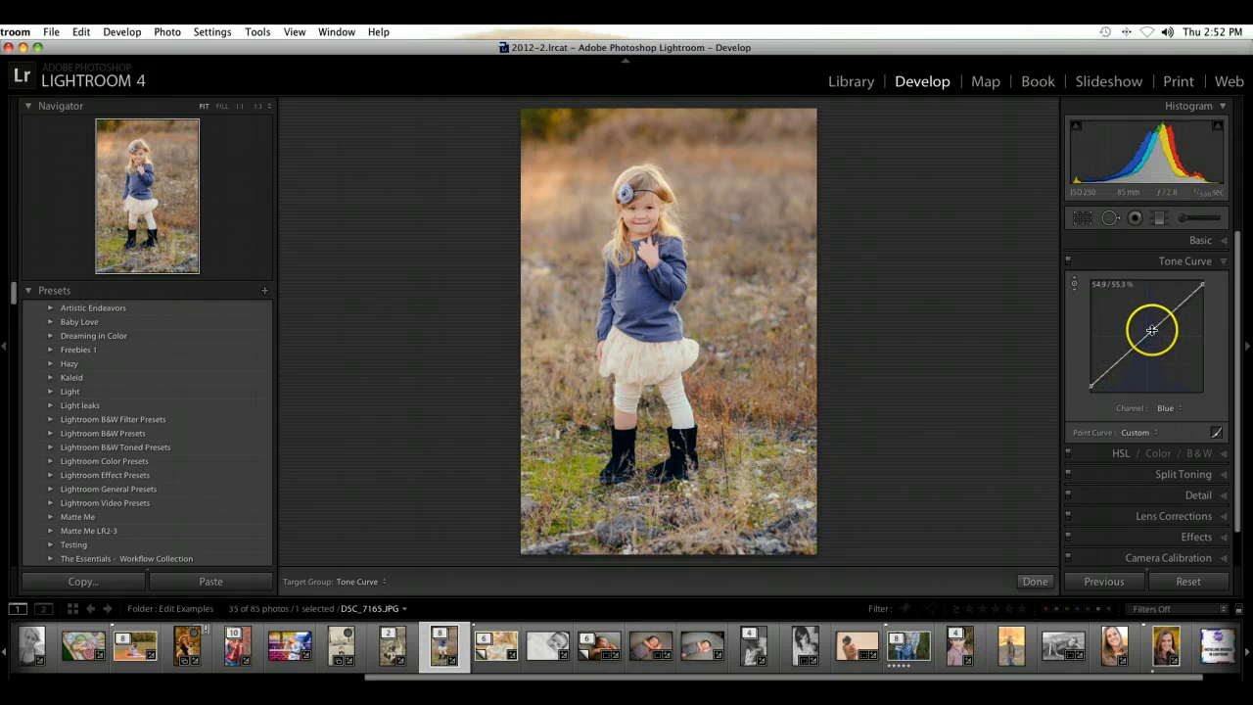
Step: Try raising the midtones and highlights of the Blue channel curve, flattening the curve after each attempt
left_click_drag(1153, 330, 1148, 327)
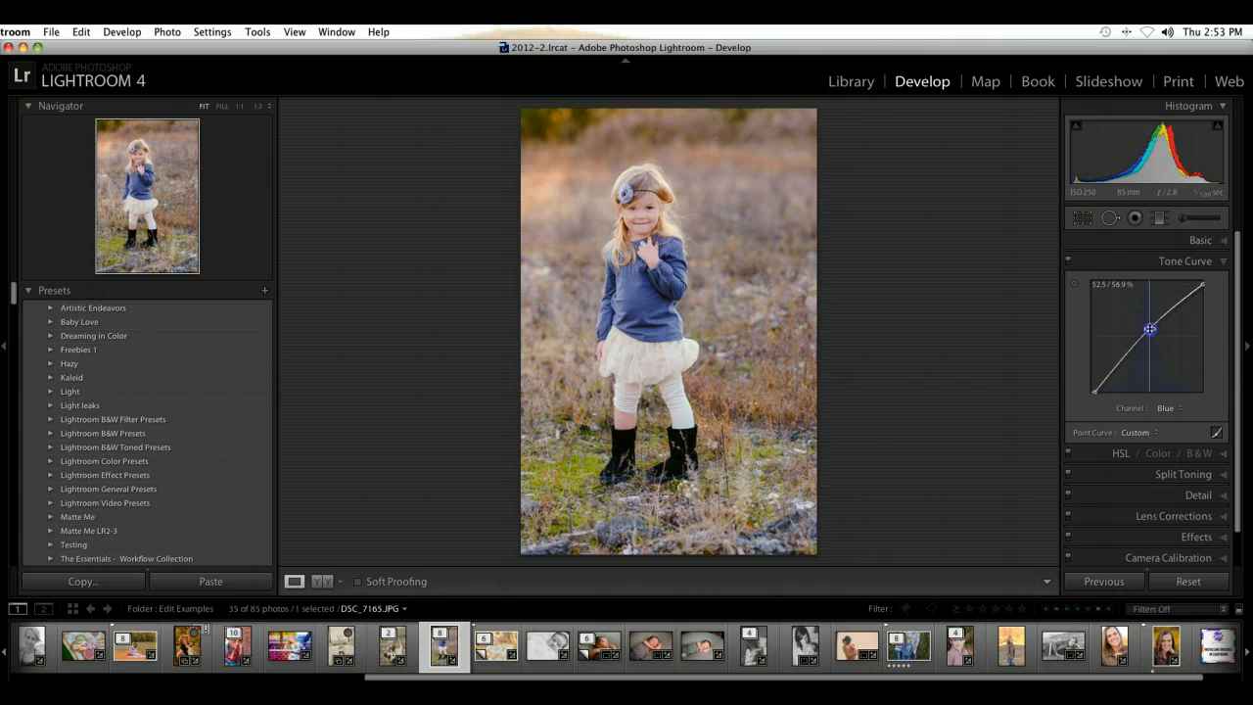
right_click(1160, 332)
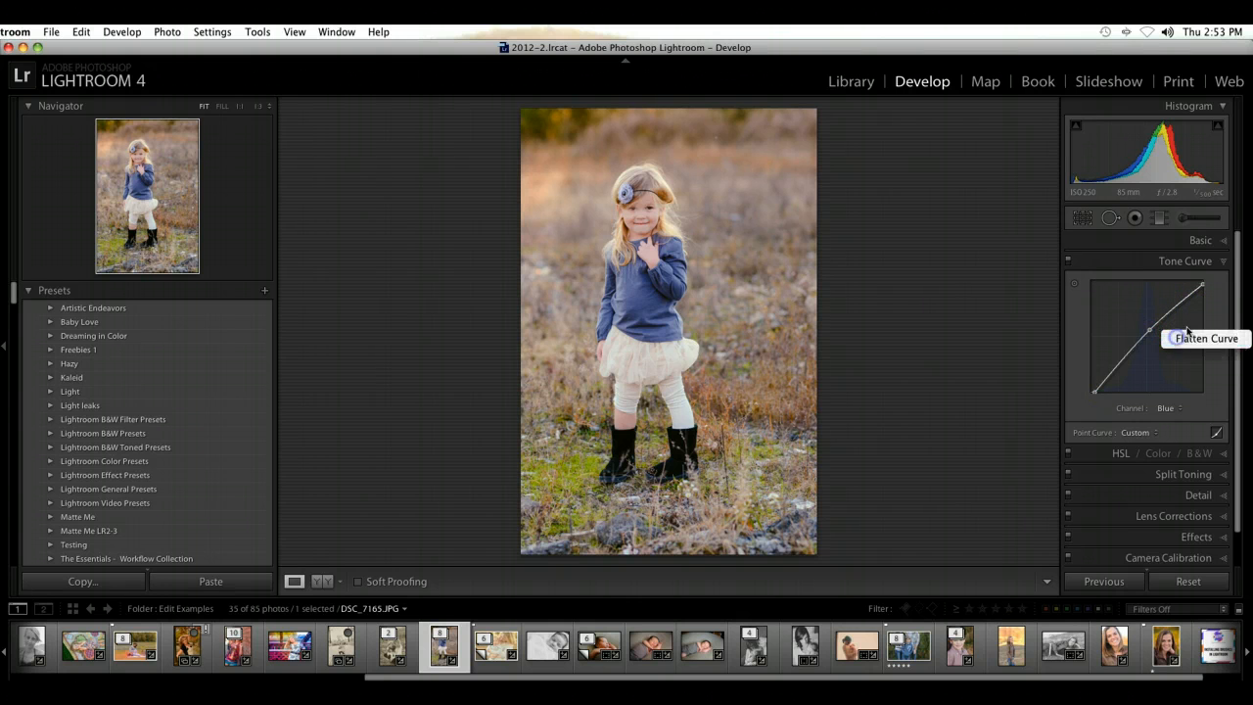
left_click(1175, 336)
mouse_move(1204, 284)
left_mouse_down()
mouse_move(1205, 333)
mouse_move(1205, 302)
left_mouse_up()
right_click(1185, 313)
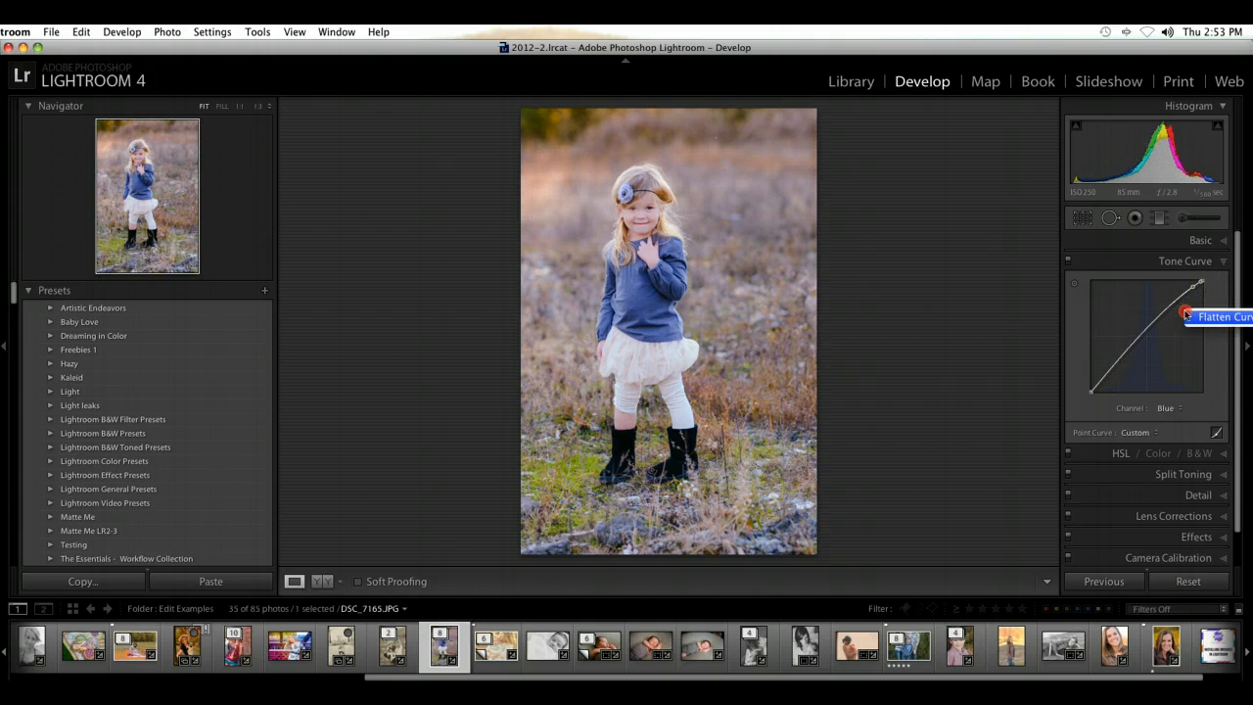
left_click(1196, 319)
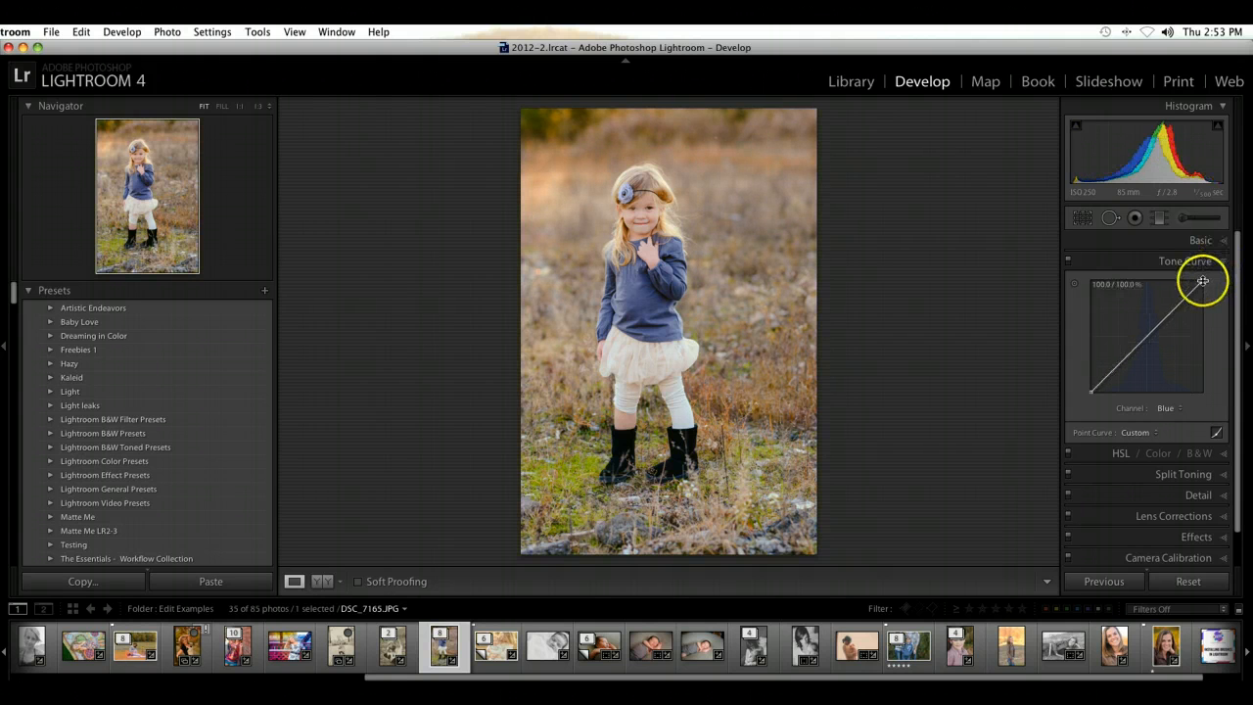
Step: Lower the Blue curve's white point to about 95%, raise its black point slightly, and compare the photo without the tone curve
left_click_drag(1202, 285, 1203, 286)
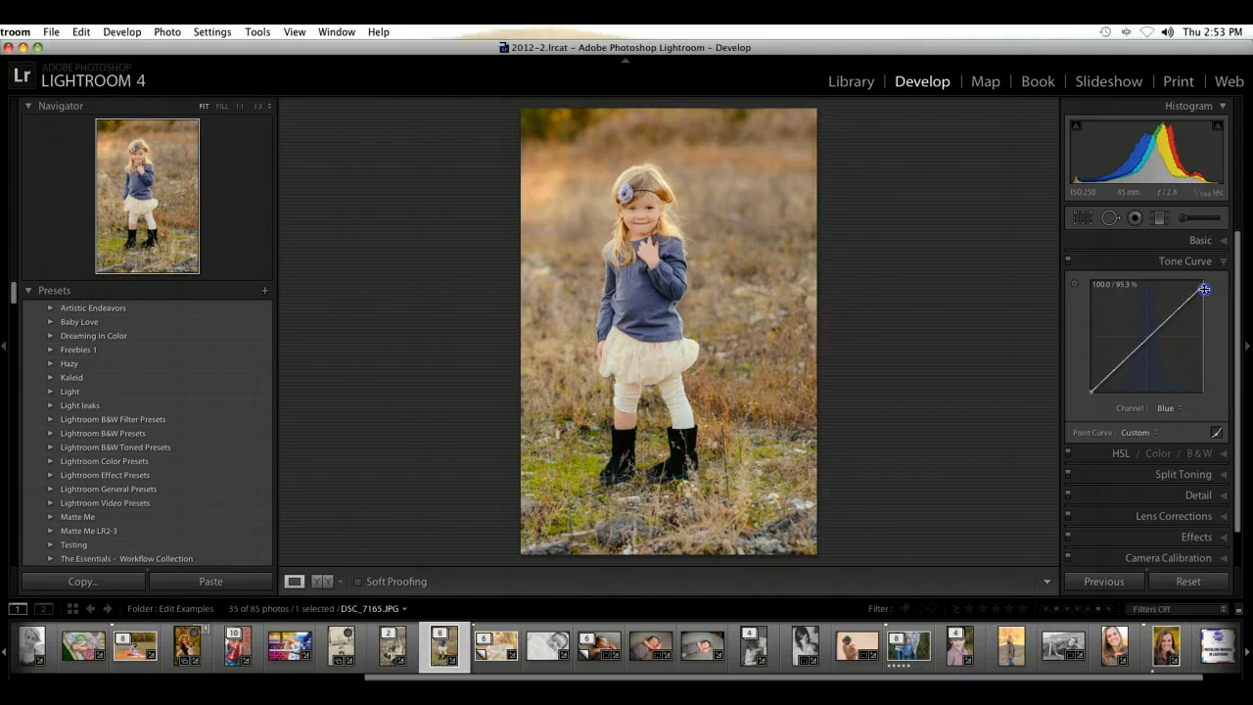
left_click_drag(1092, 391, 1090, 386)
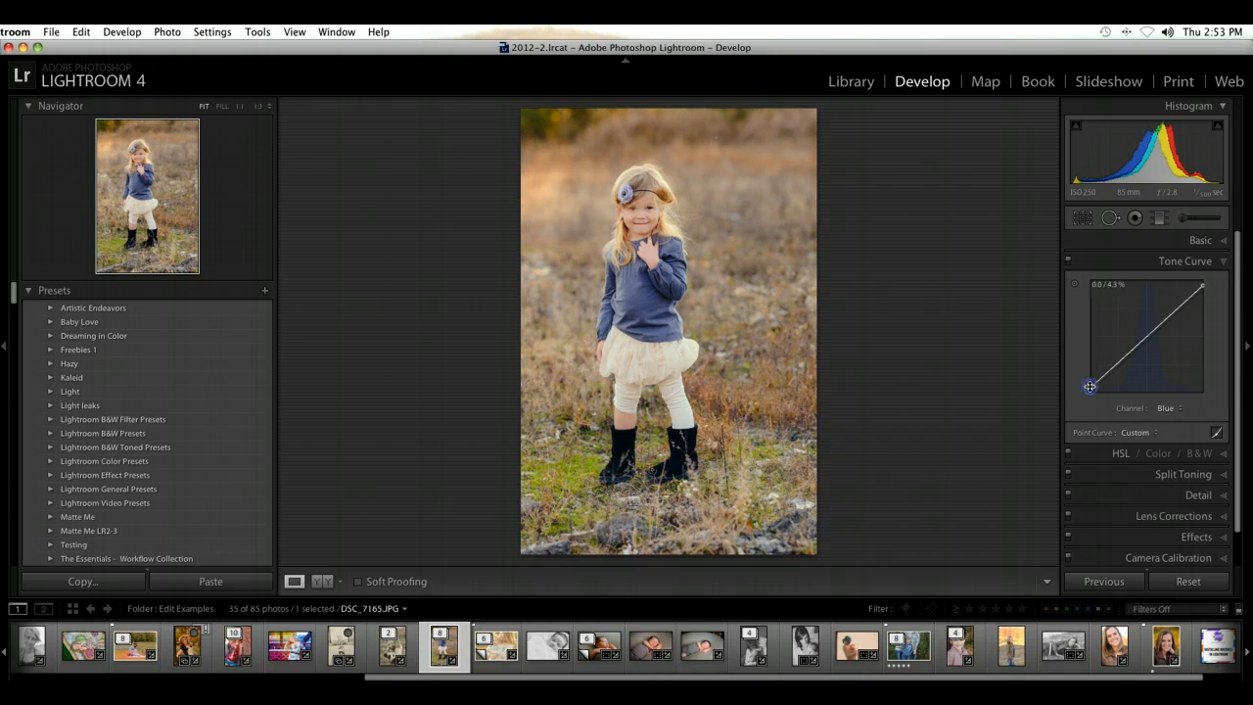
left_click(1070, 264)
left_click(1070, 263)
left_click(1070, 263)
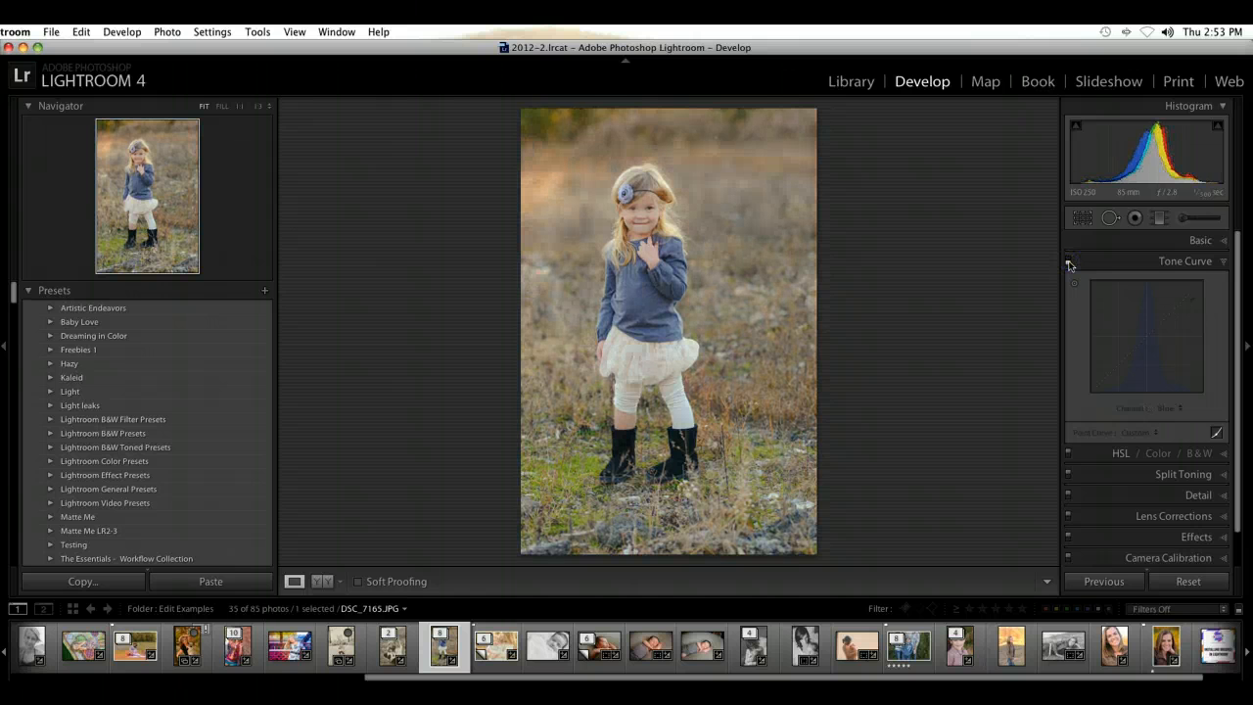
Step: Set the basic Contrast to +7 and turn the tone curve back on
left_click(1207, 241)
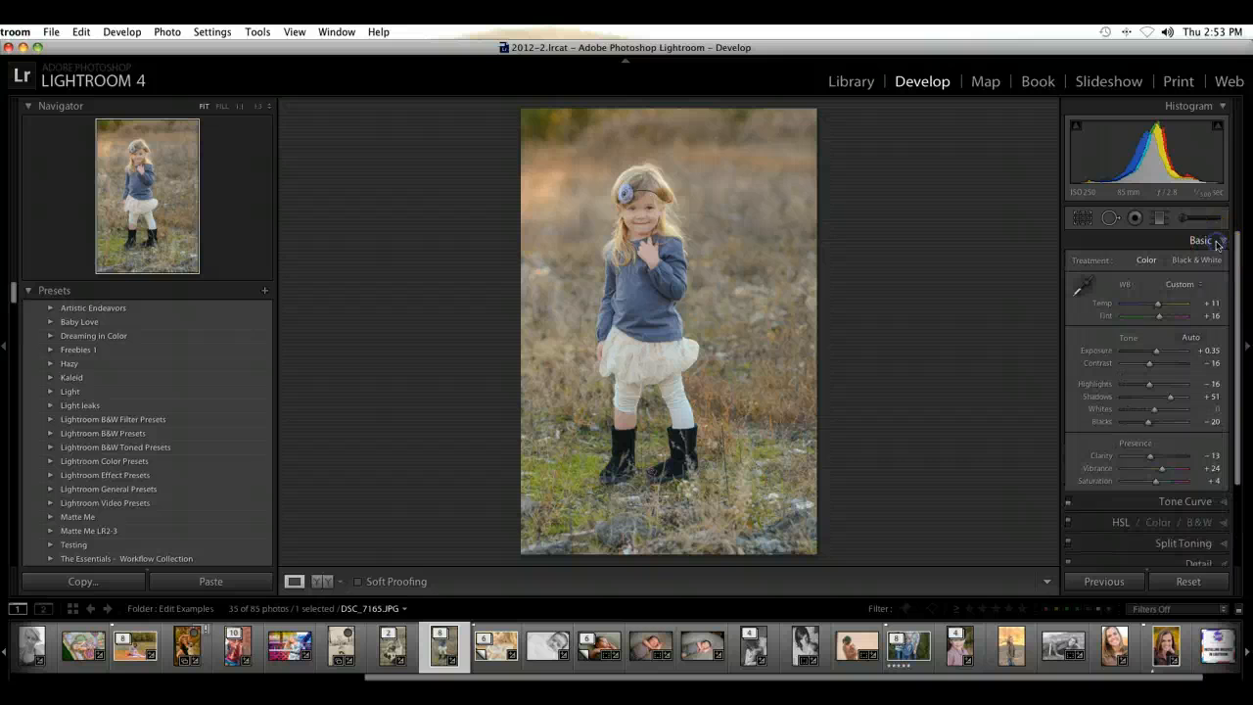
left_click_drag(1151, 363, 1158, 365)
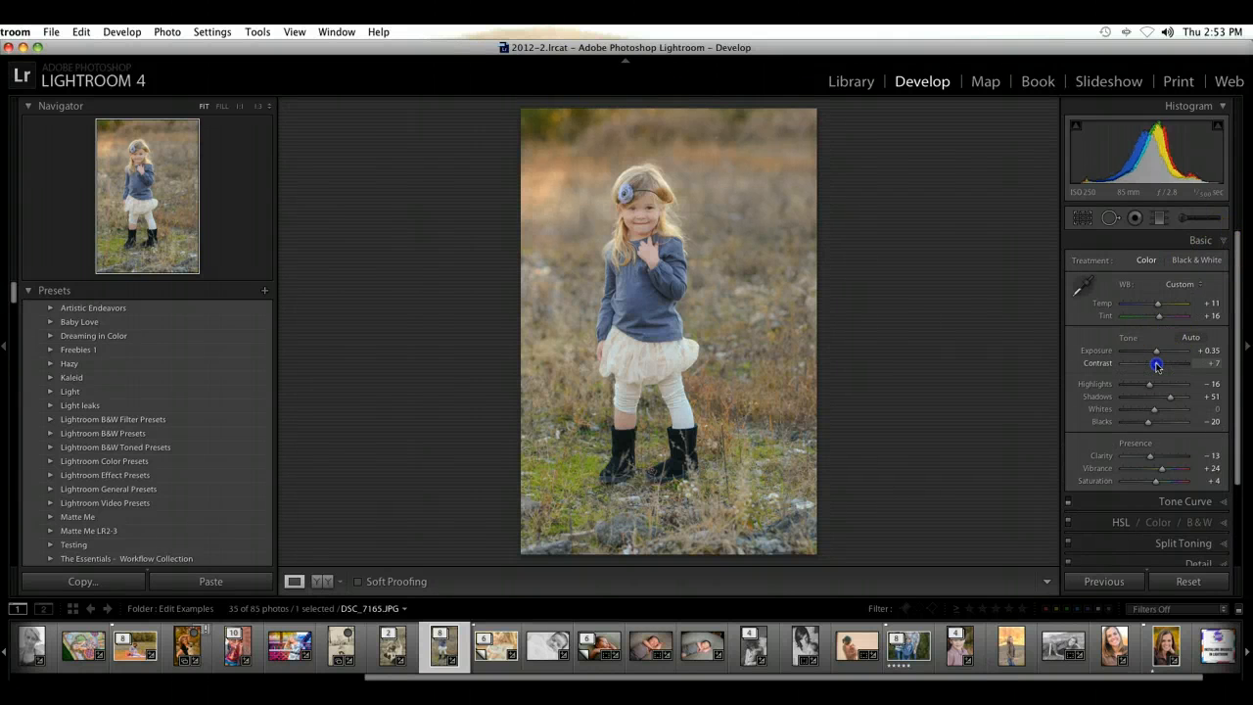
left_click(1200, 241)
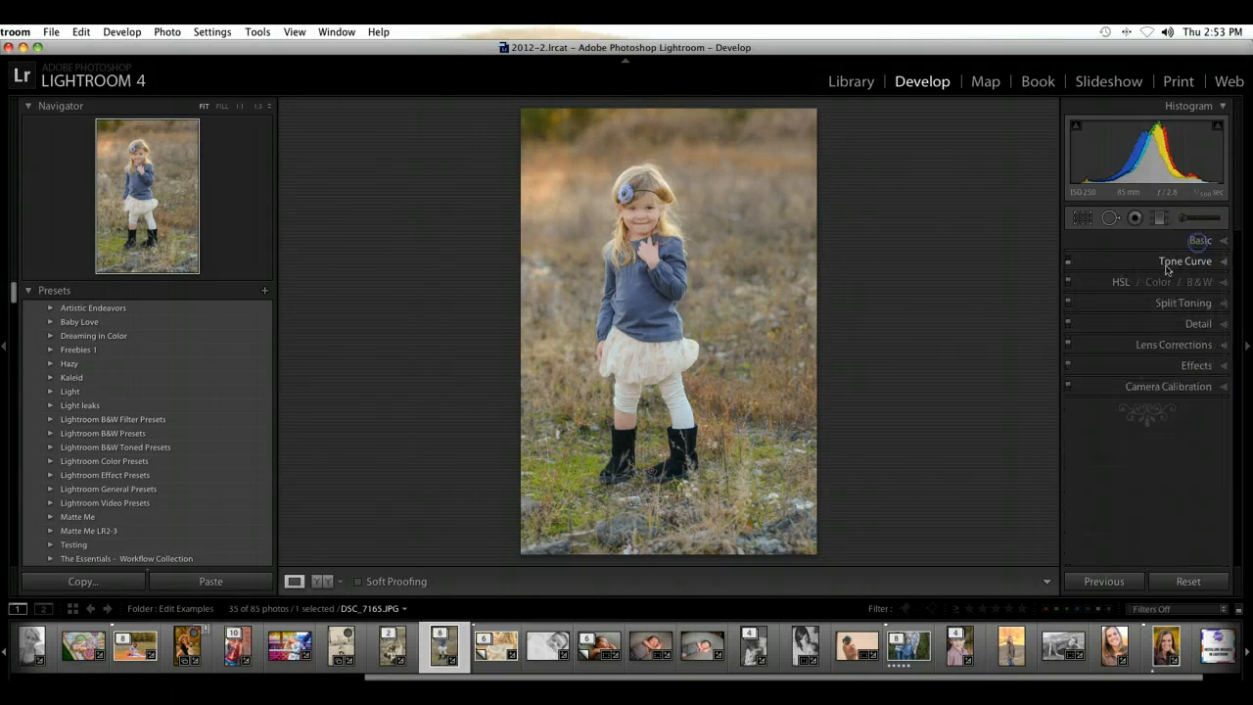
left_click(1067, 261)
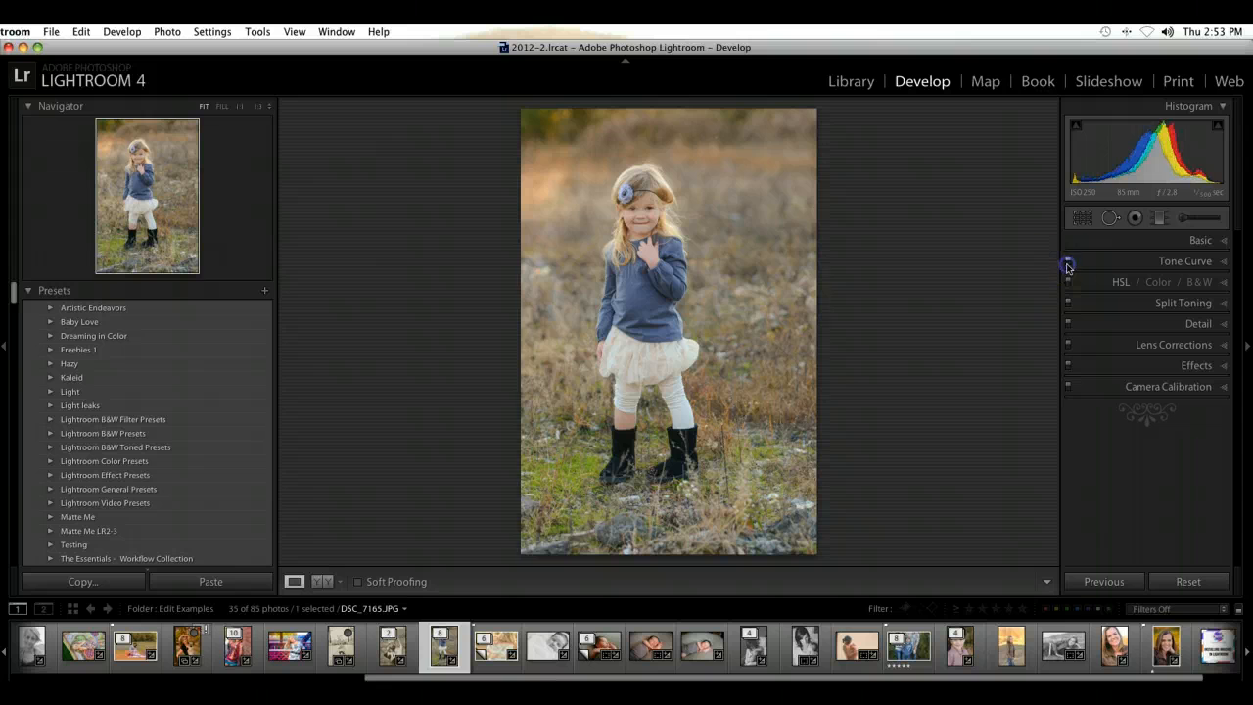
Step: Flatten the RGB channel curve and rebuild it as a gentler S-curve with lowered shadows and slightly raised highlights
left_click(1217, 259)
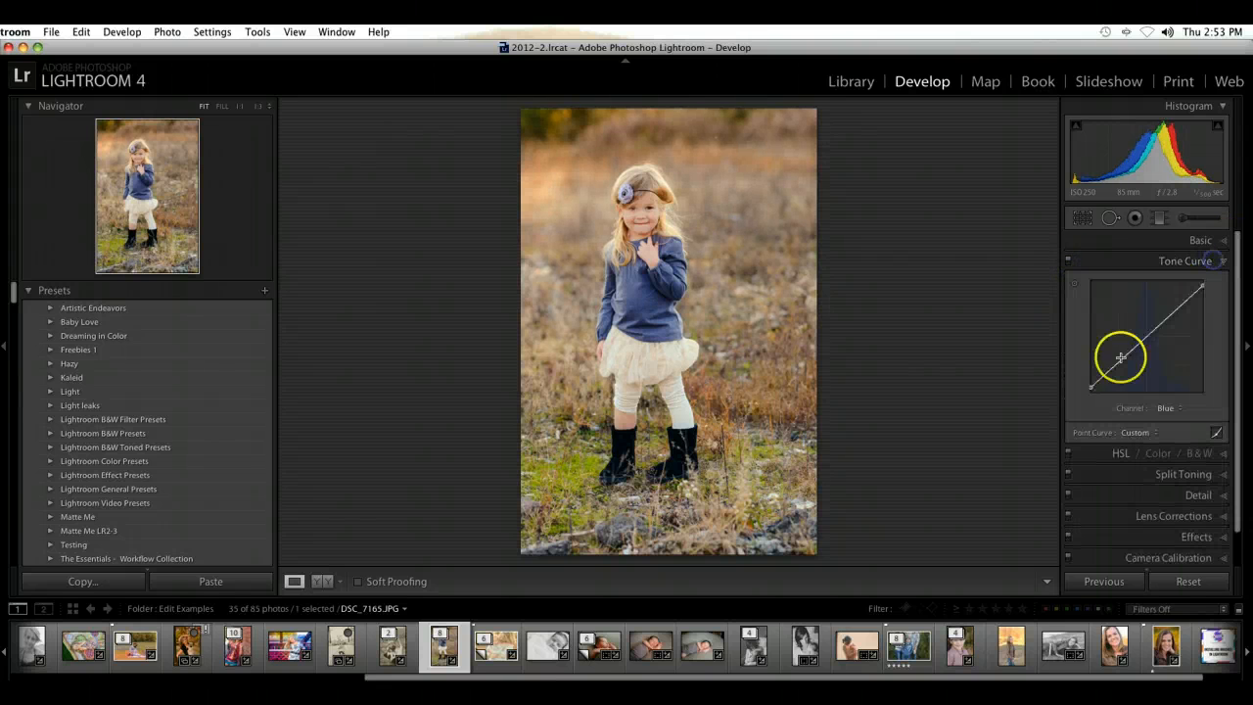
left_click(1169, 415)
left_click(1164, 369)
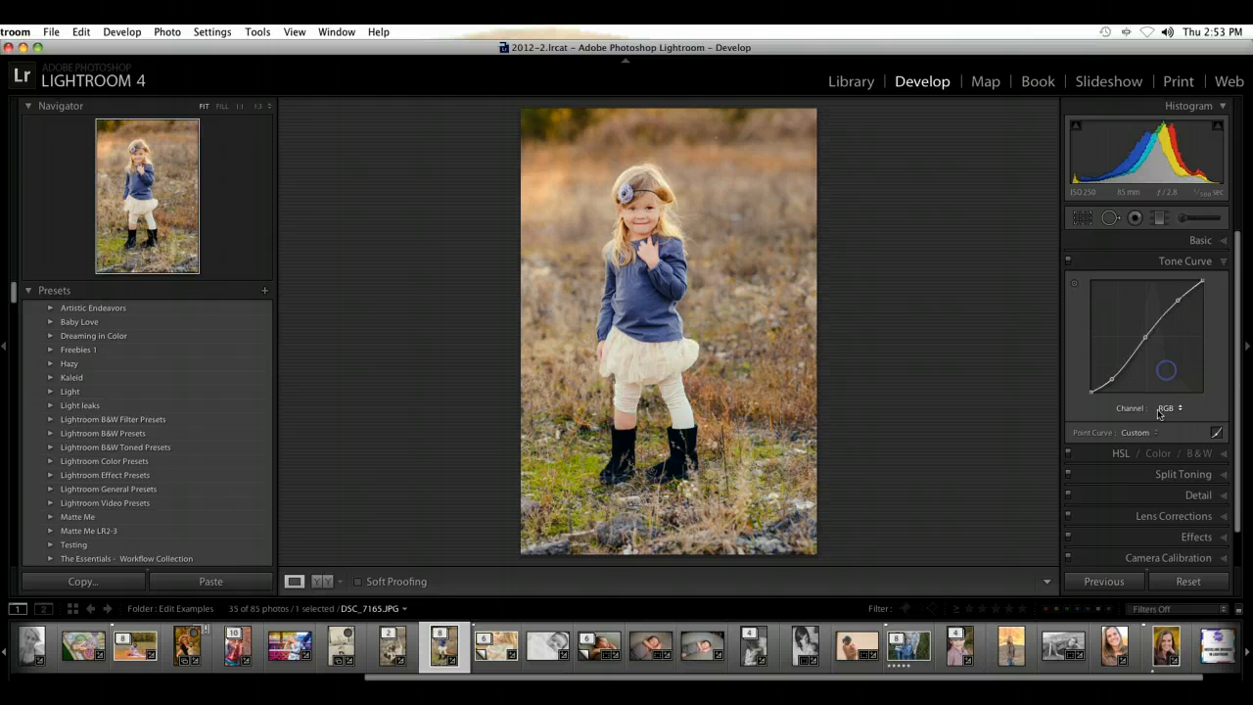
right_click(1146, 343)
left_click(1200, 359)
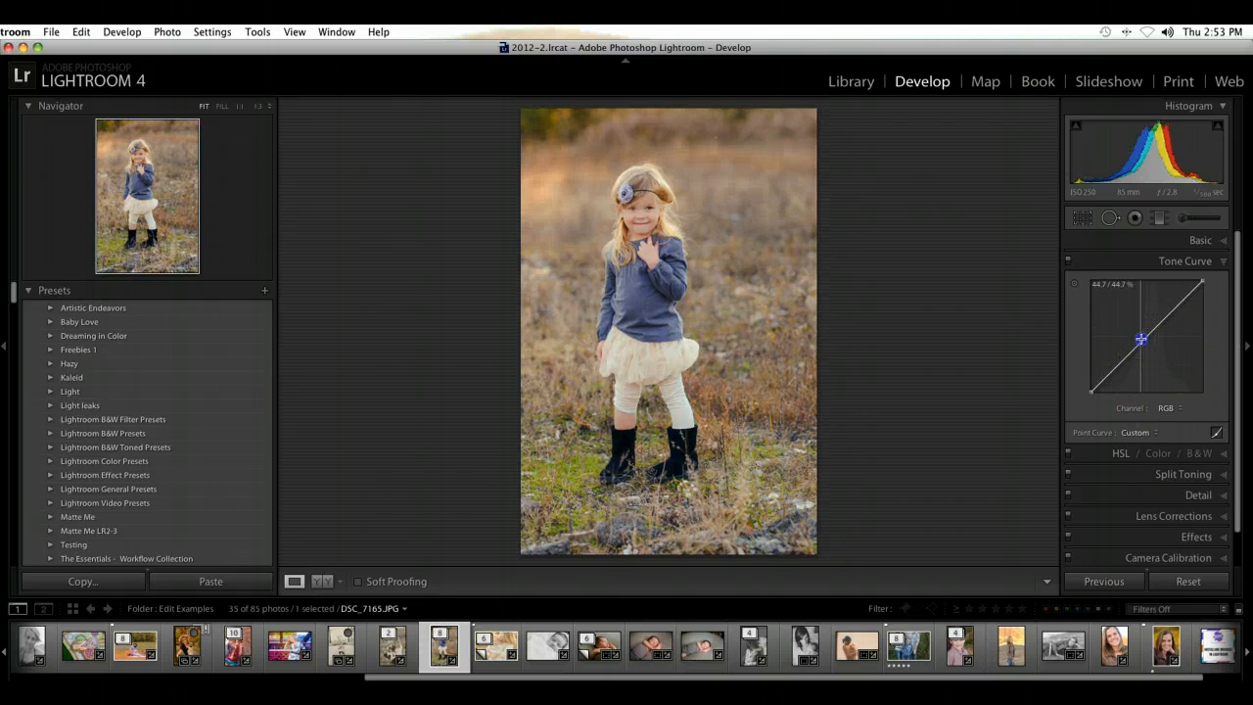
left_click(1142, 338)
left_click_drag(1109, 374, 1111, 378)
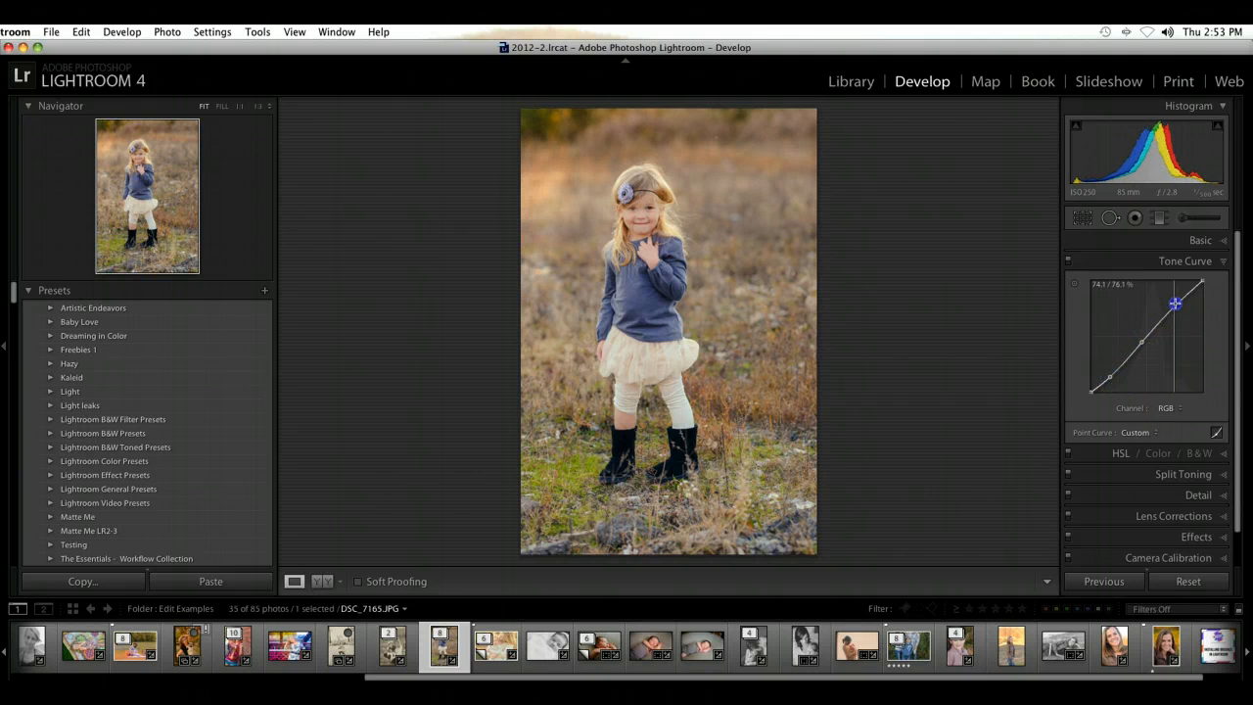
left_click(1222, 263)
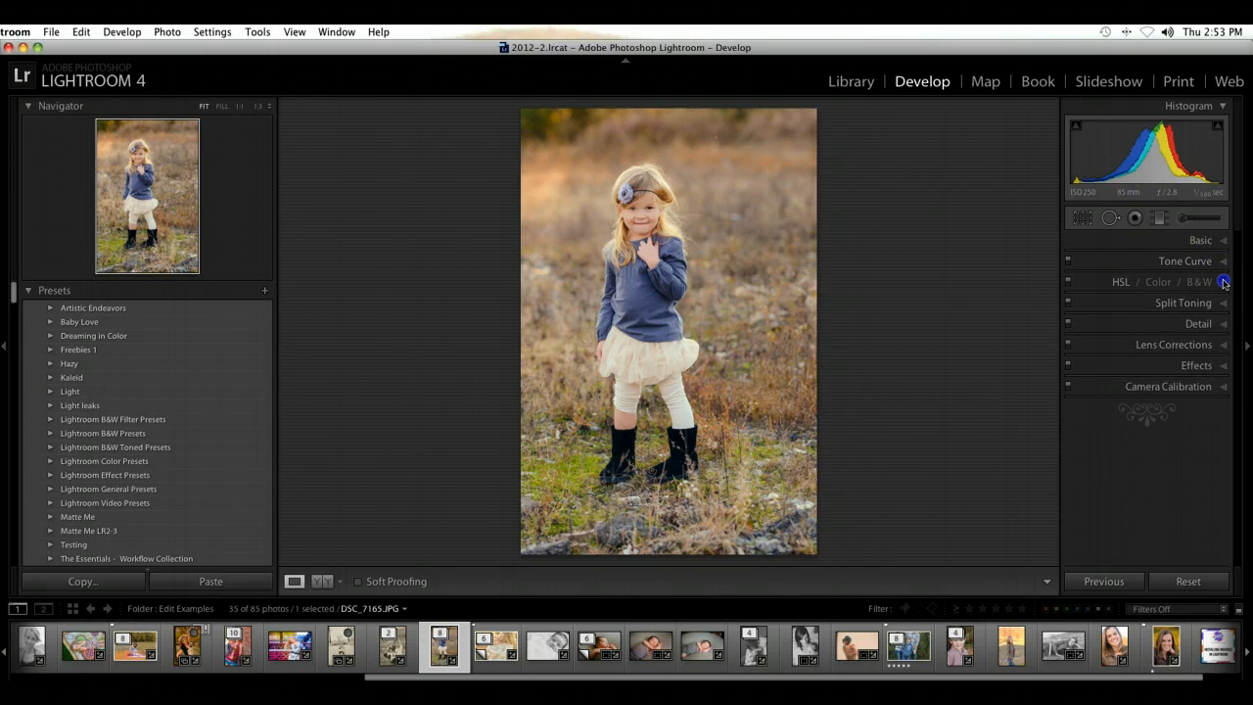
left_click(1224, 283)
left_click(1223, 262)
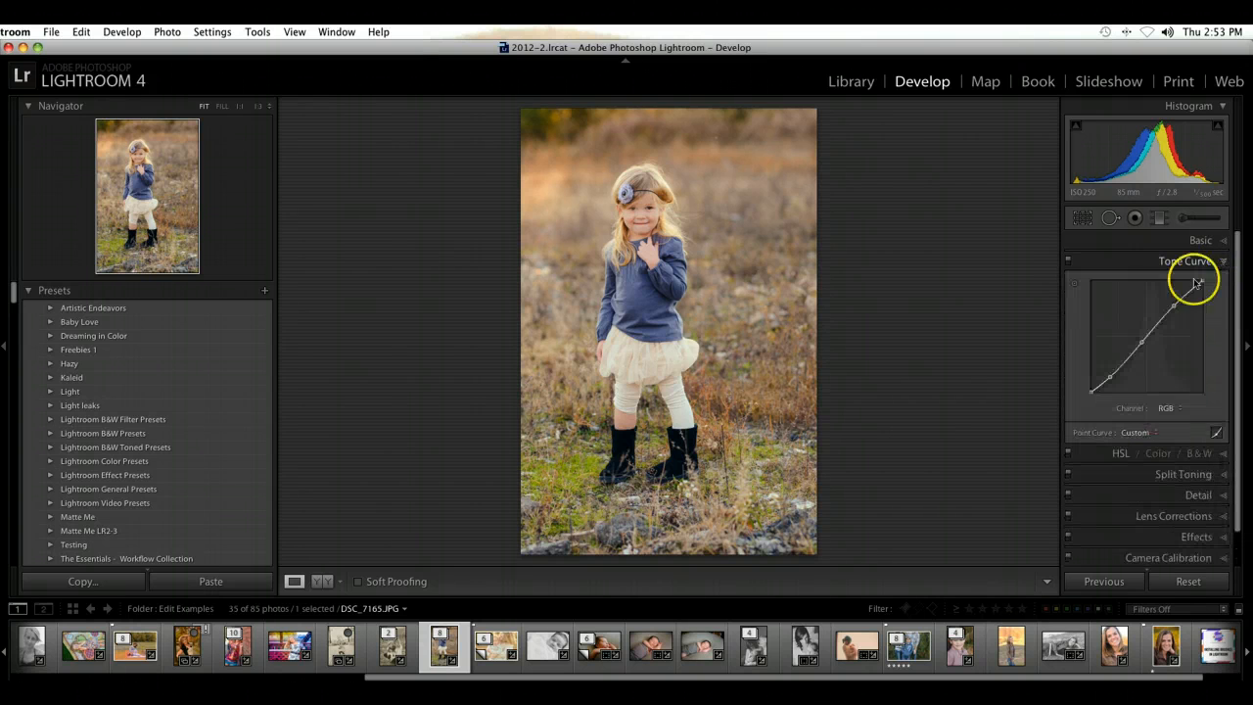
left_click(1178, 411)
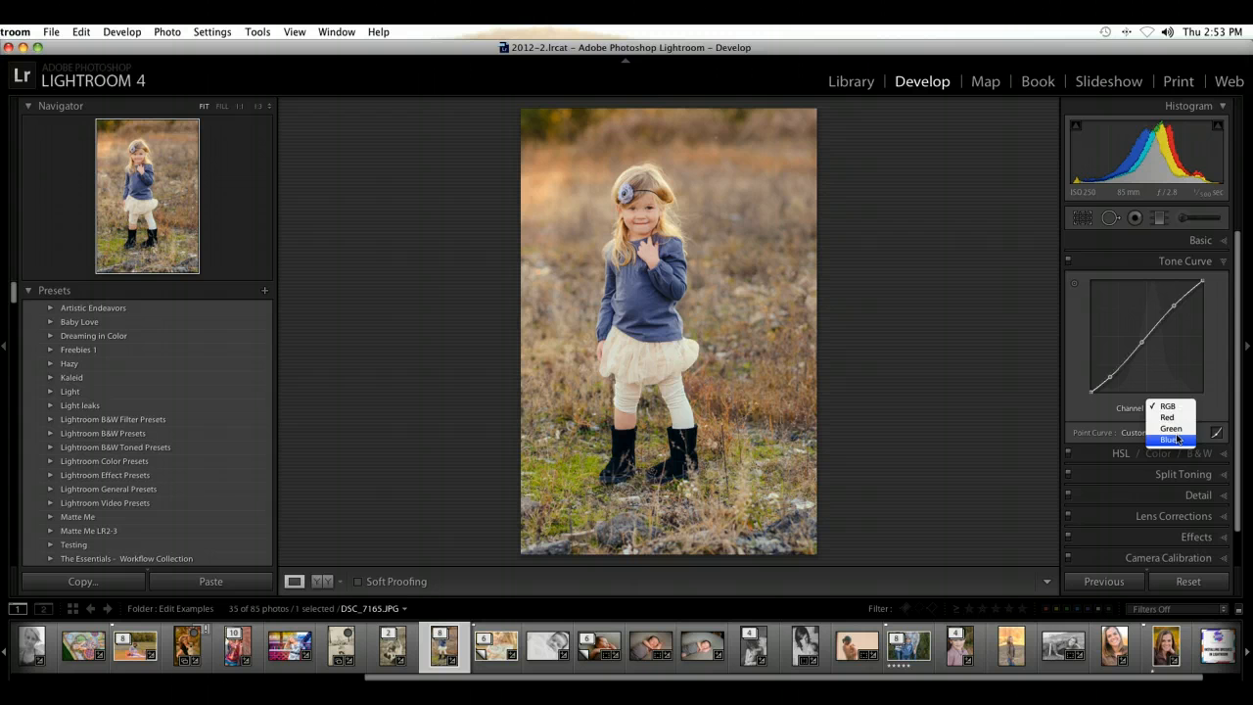
left_click(1223, 262)
left_click(1224, 265)
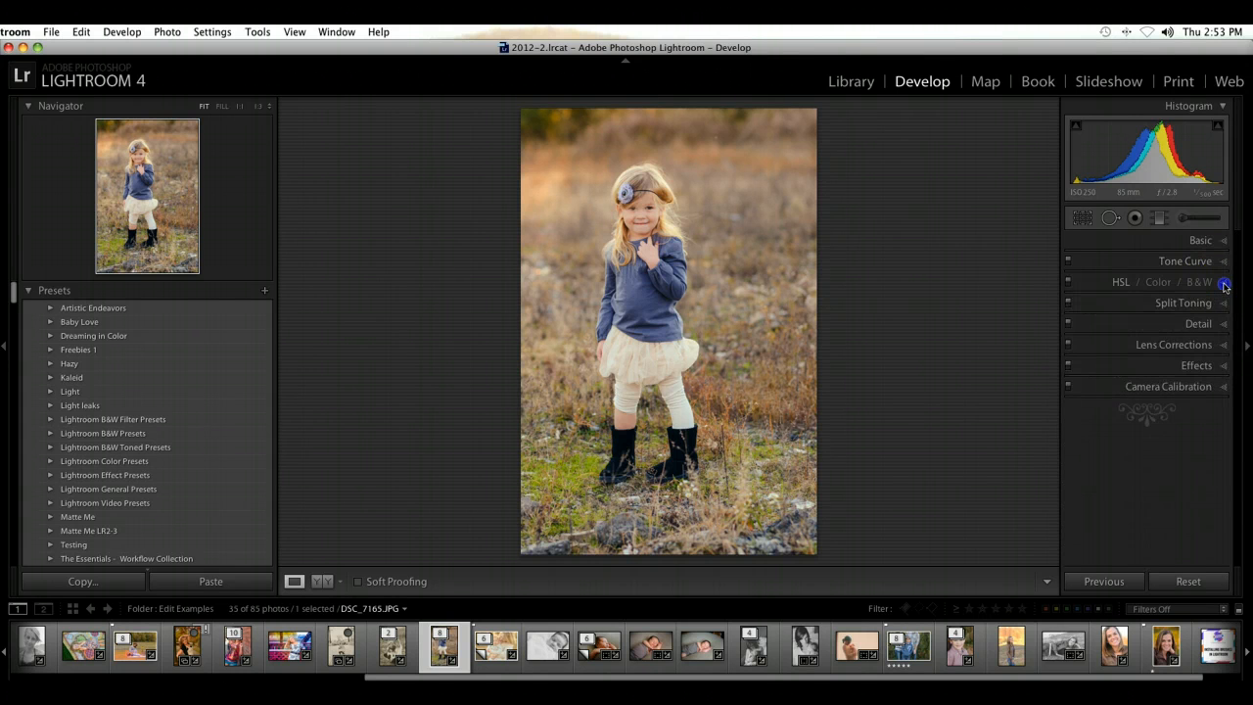
Step: Shift the sweater's color toward purple by setting the HSL hue of Blue to +33 and Purple to +31
left_click(1224, 285)
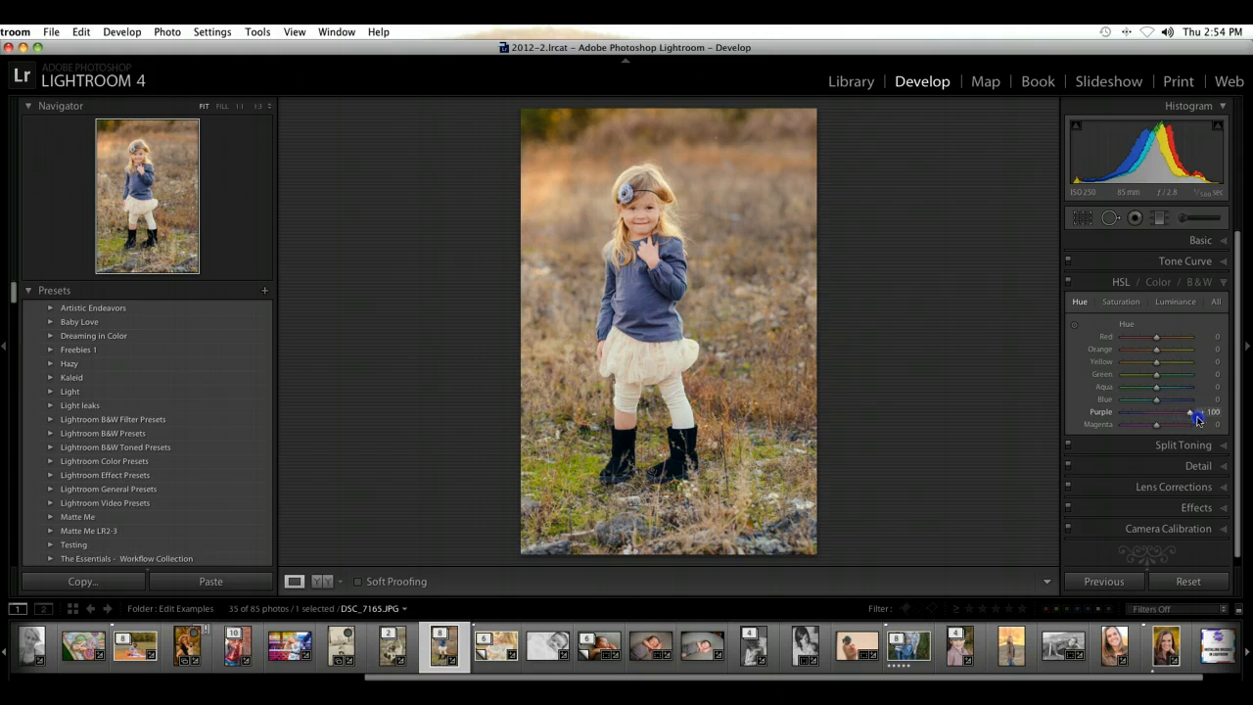
left_click_drag(1136, 407, 1130, 407)
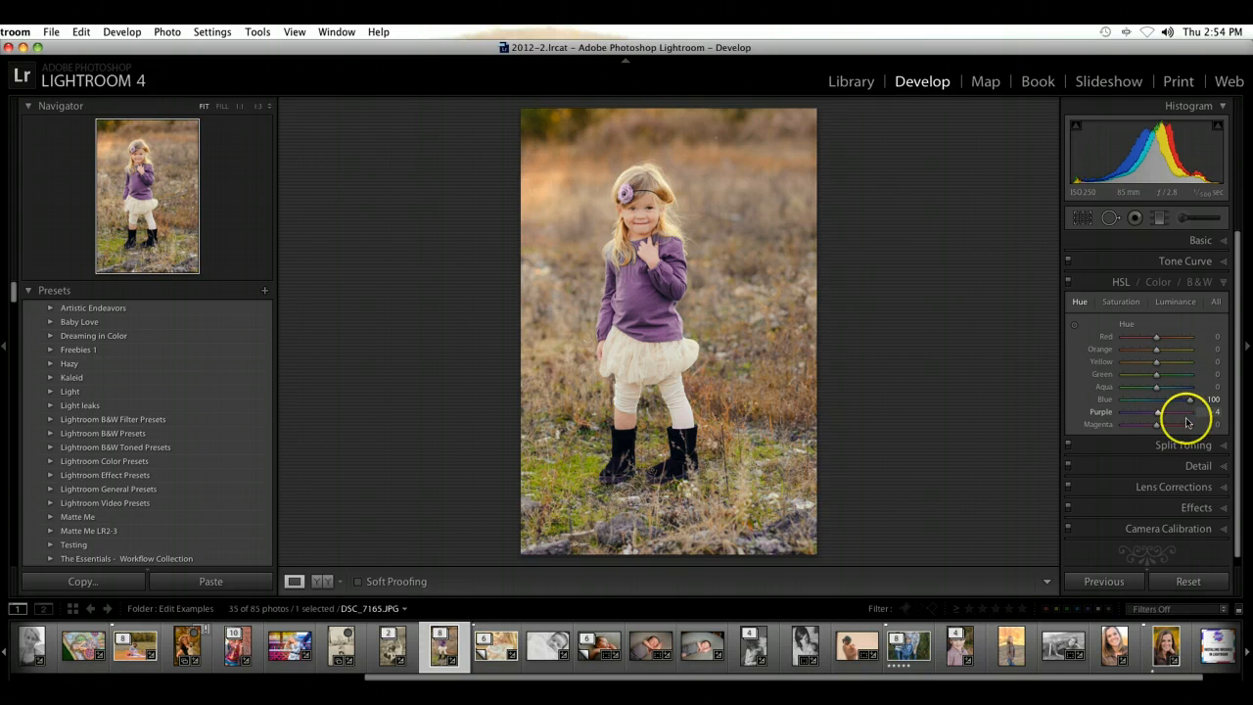
left_click_drag(1147, 412, 1147, 419)
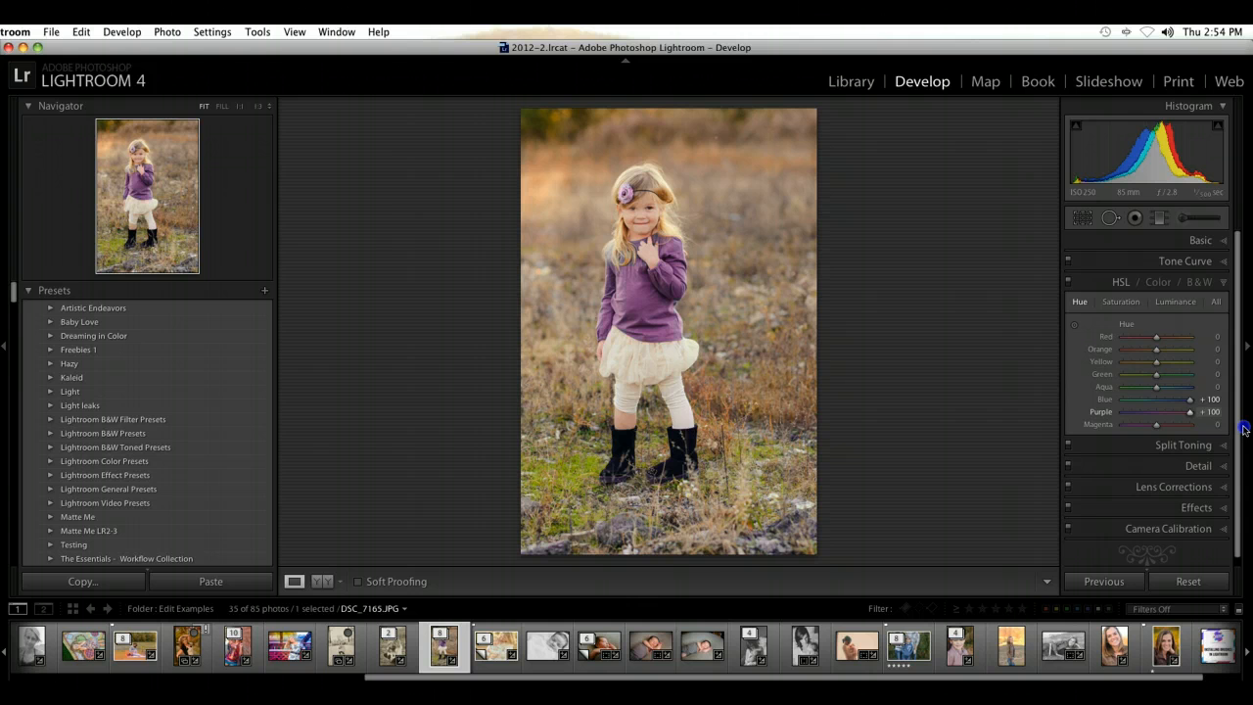
left_click(1165, 400)
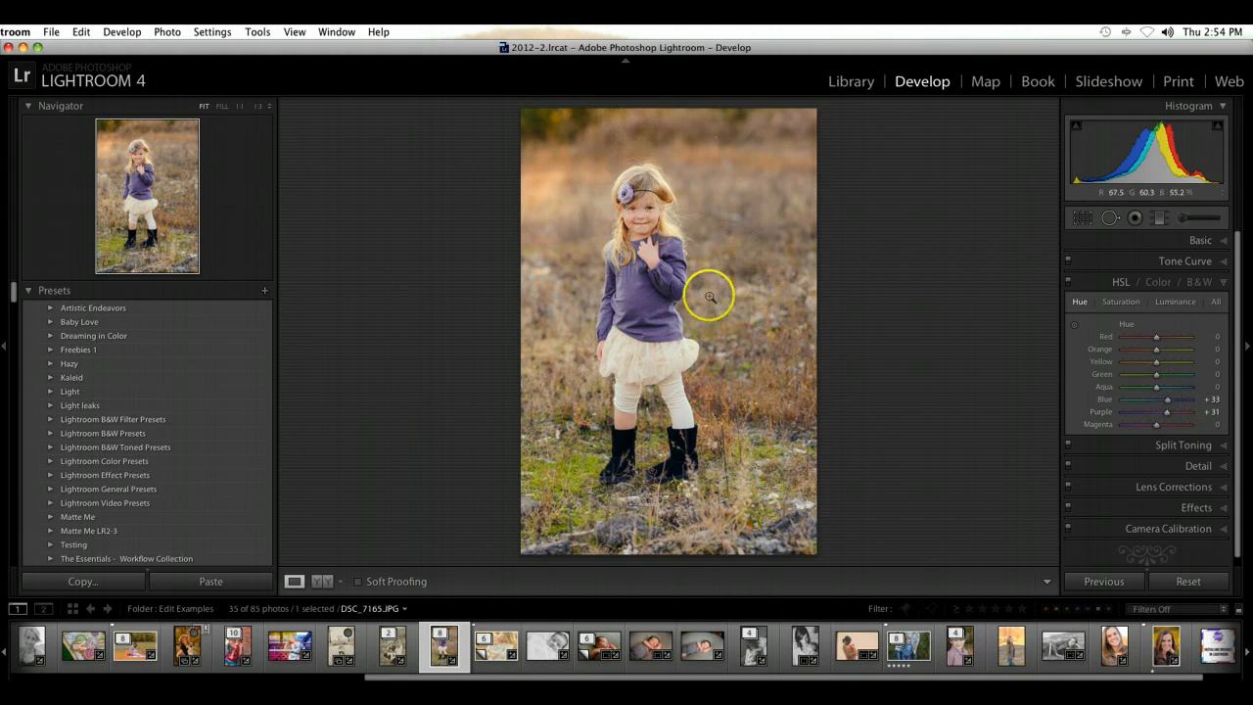
Step: Set the HSL saturation to Orange +13, Blue +13 and Purple +23
left_click(1132, 304)
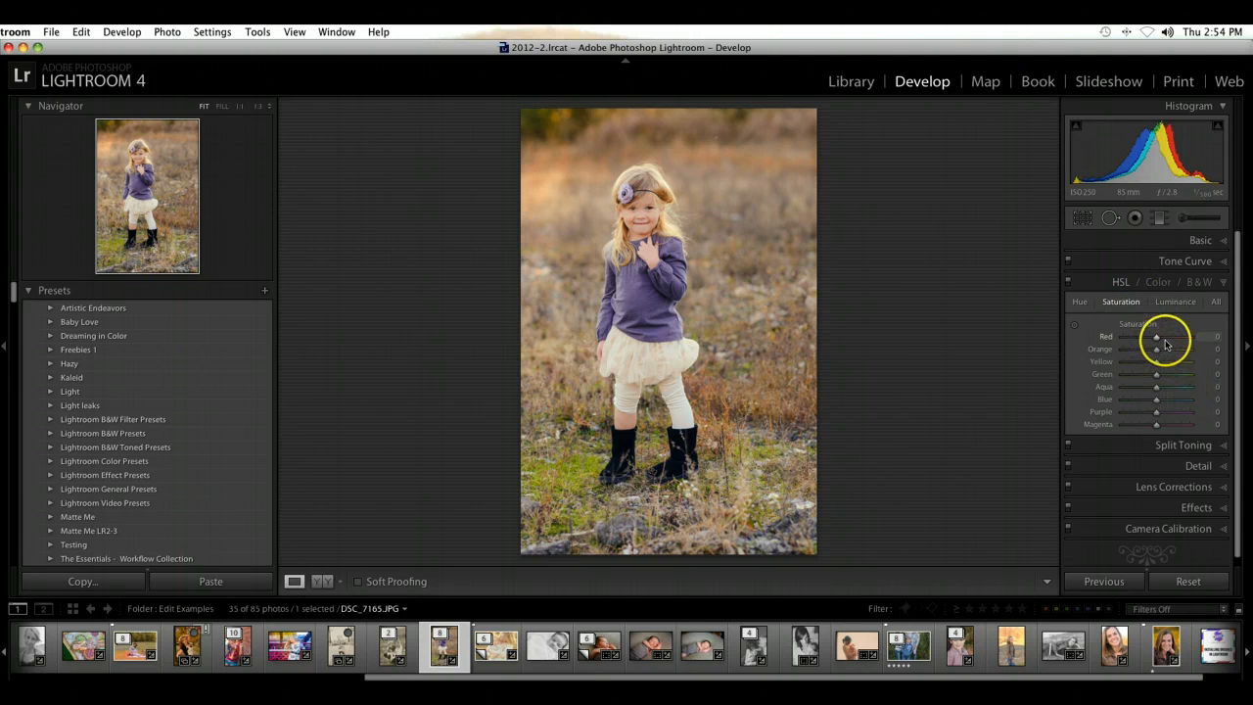
mouse_move(1168, 354)
left_mouse_down()
mouse_move(1221, 355)
mouse_move(1160, 361)
left_mouse_up()
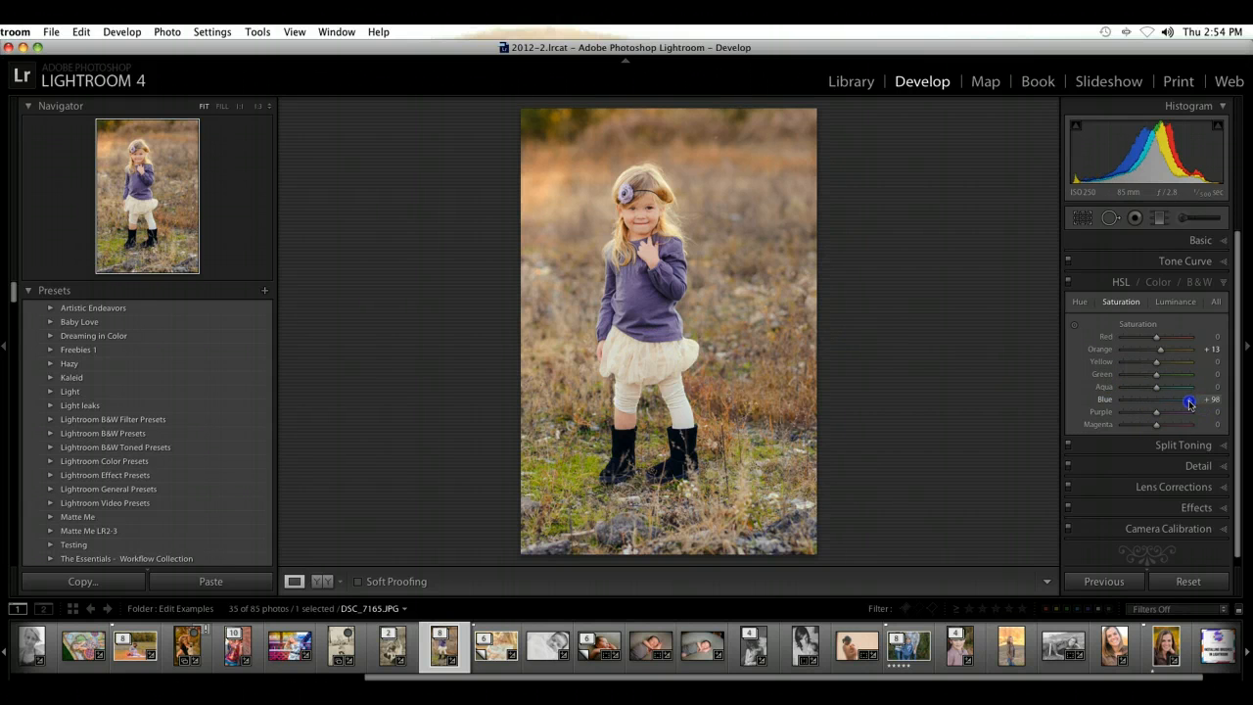
left_click_drag(1190, 402, 1161, 403)
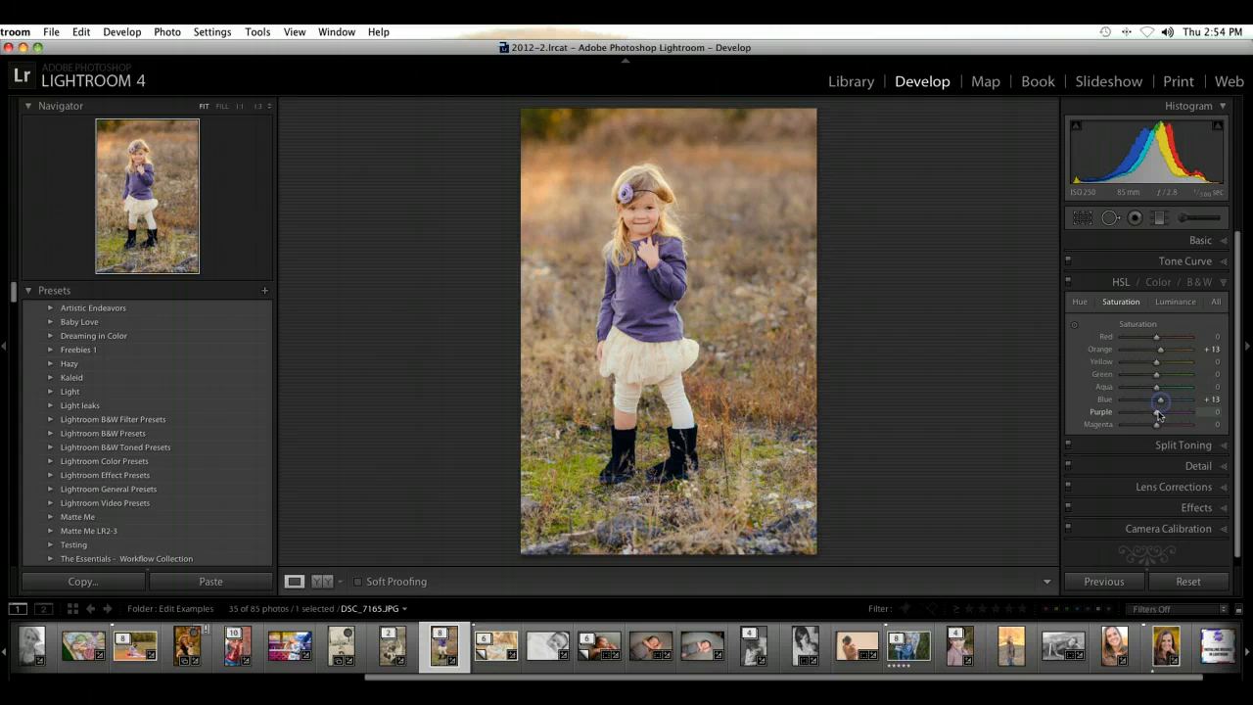
left_click(1169, 304)
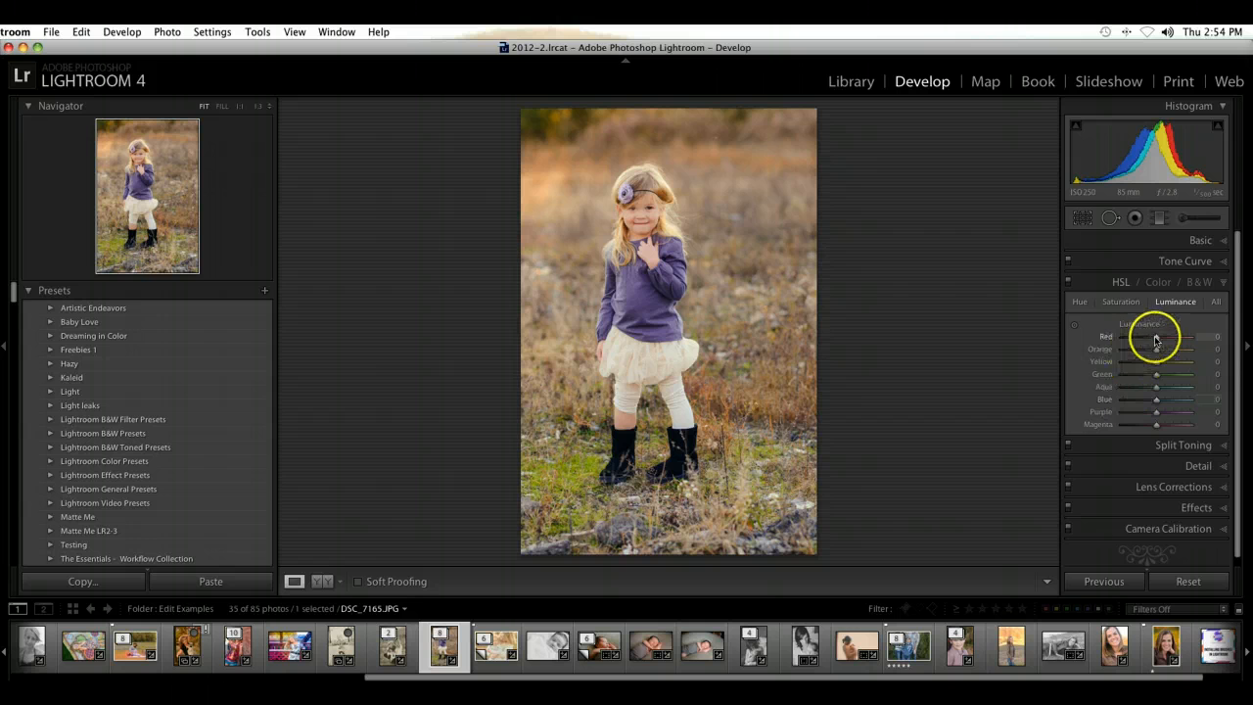
left_click(1138, 303)
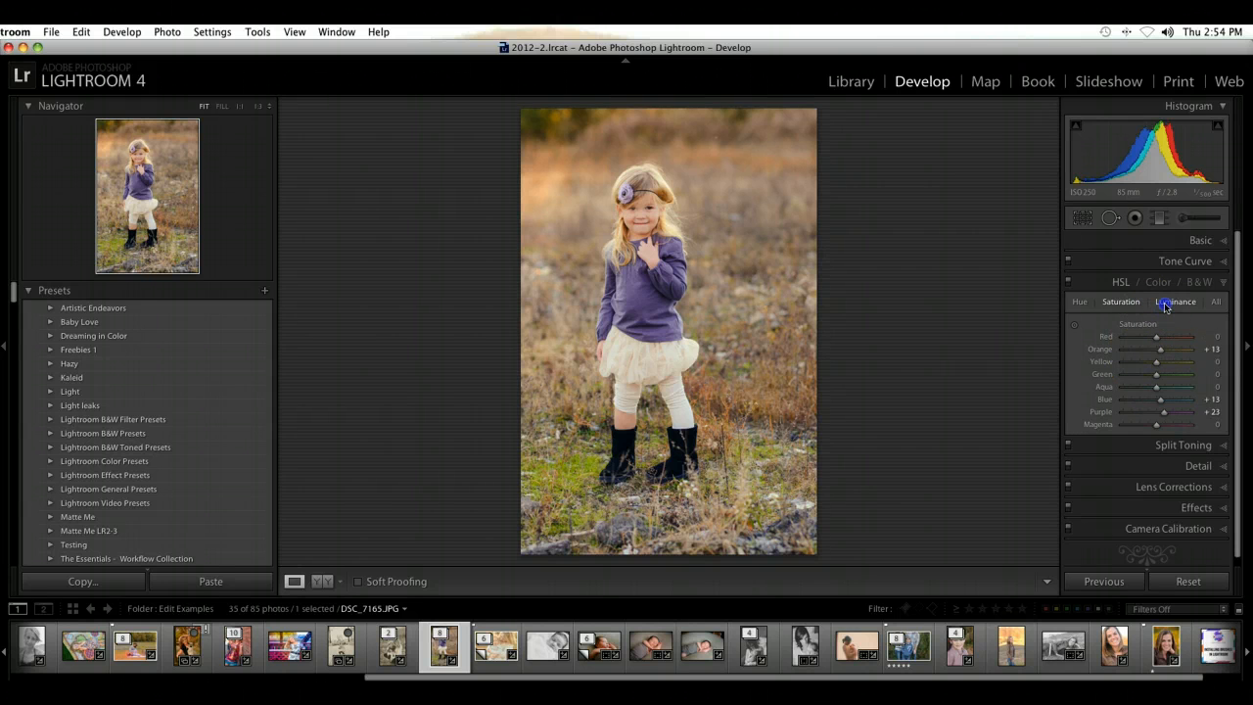
Step: Set the HSL luminance to Red +27, Orange +10, Yellow +6, Green -27, Aqua -29, Blue -31, Purple -29 and Magenta +8
left_click(1165, 305)
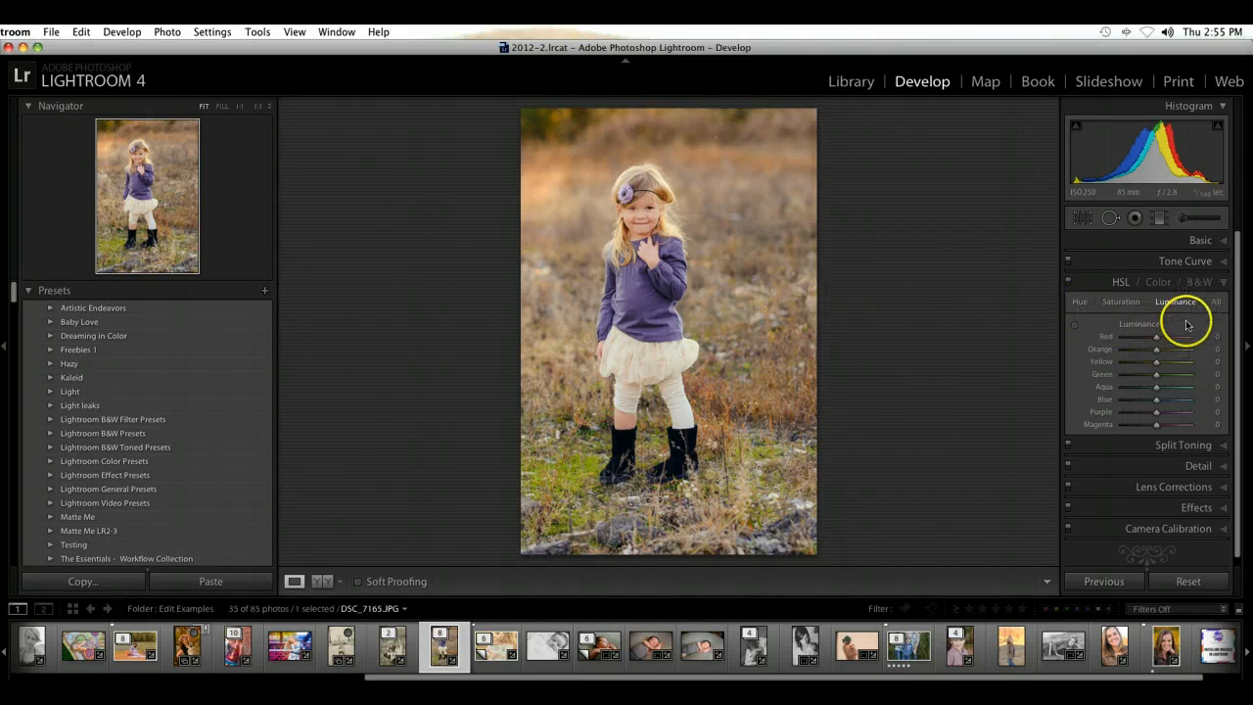
left_click_drag(1158, 336, 1160, 355)
left_click(1164, 352)
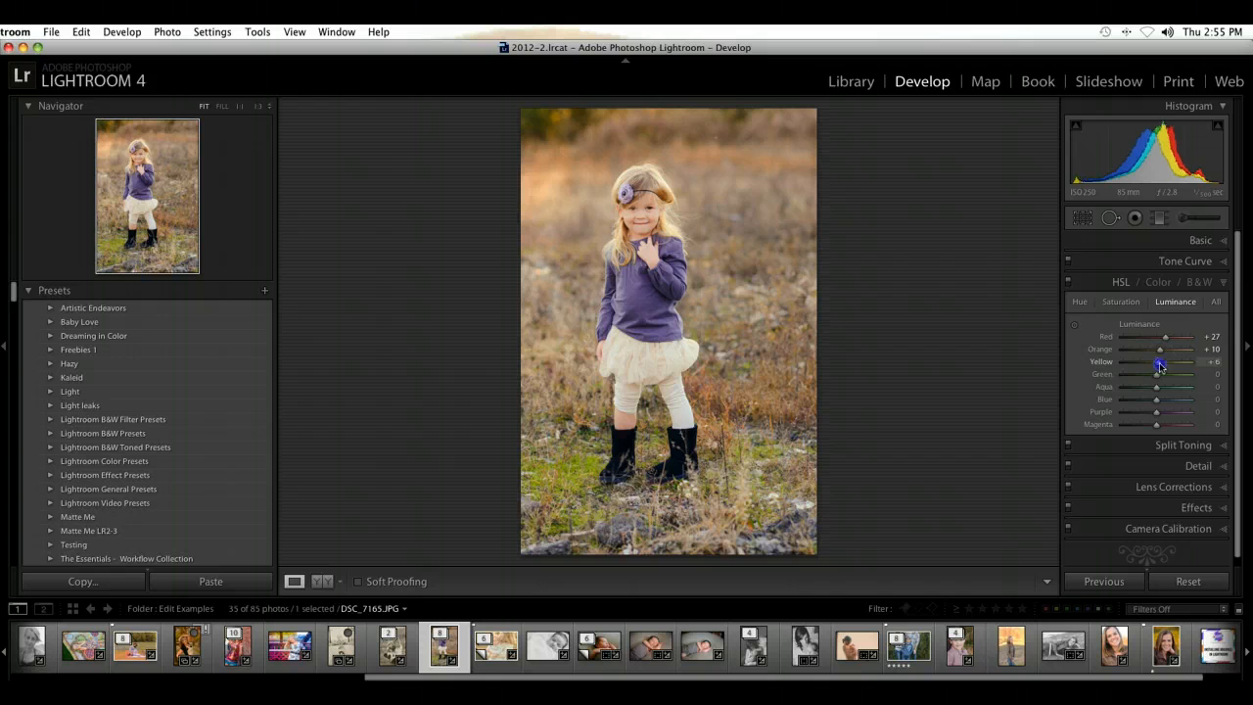
left_click(1150, 380)
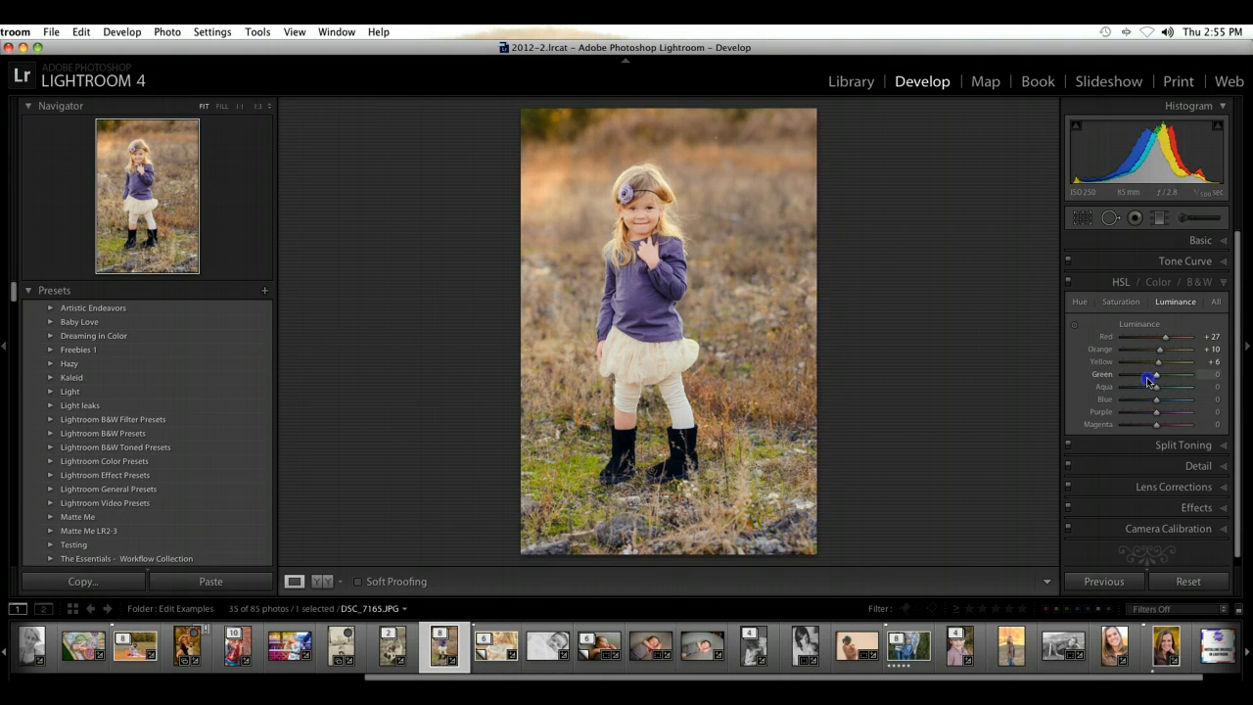
left_click_drag(1149, 381, 1148, 404)
left_click(1156, 424)
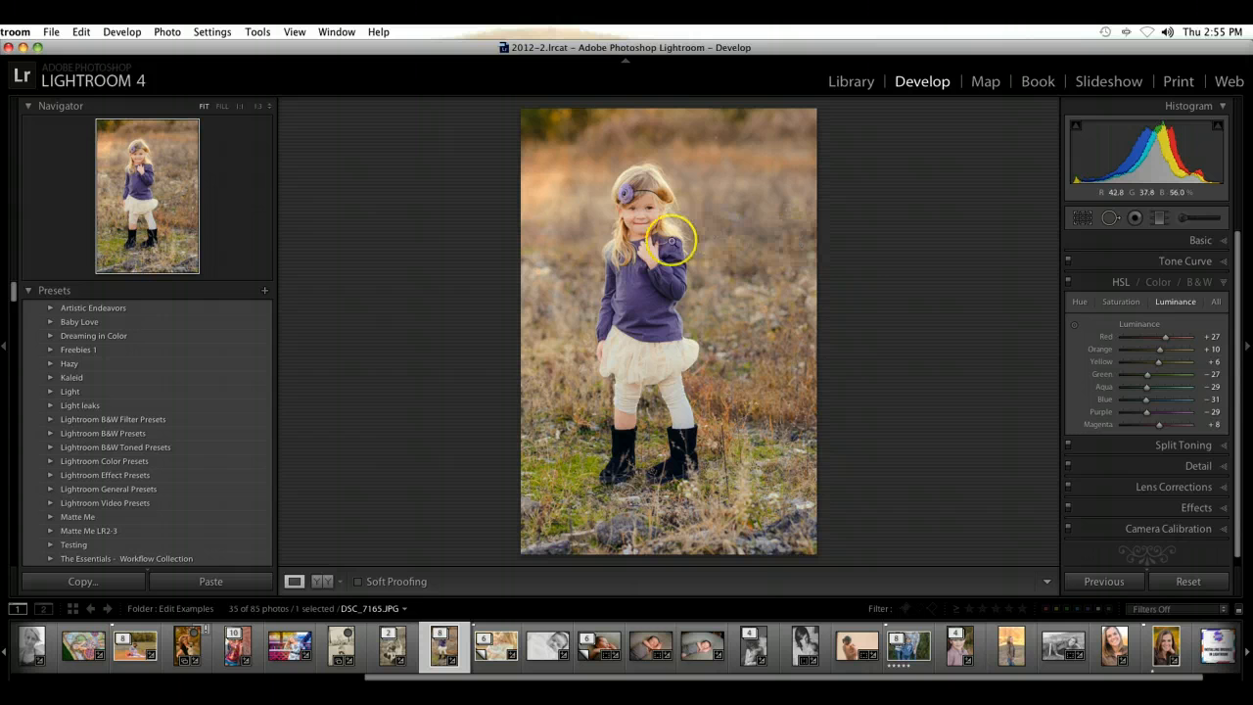
Step: Fine-tune the HSL luminance by setting Red to +23 and Yellow to -8
left_click_drag(1165, 337, 1151, 371)
left_click(1158, 366)
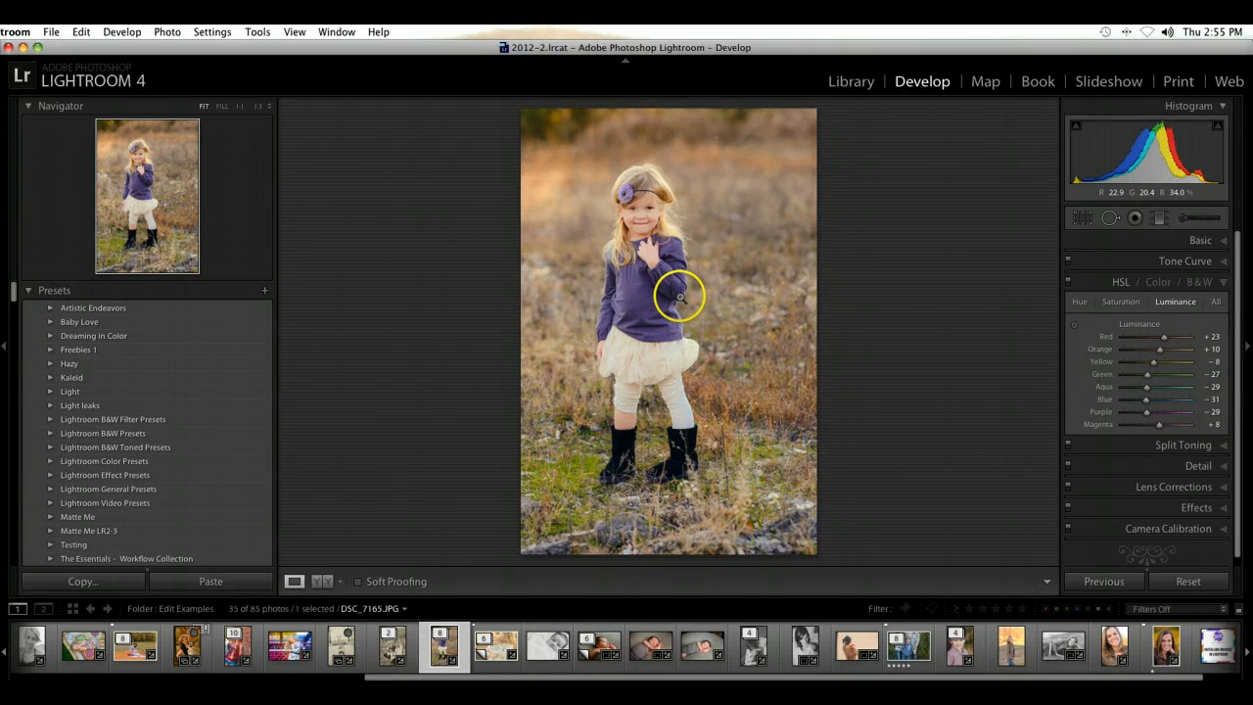
left_click(1074, 327)
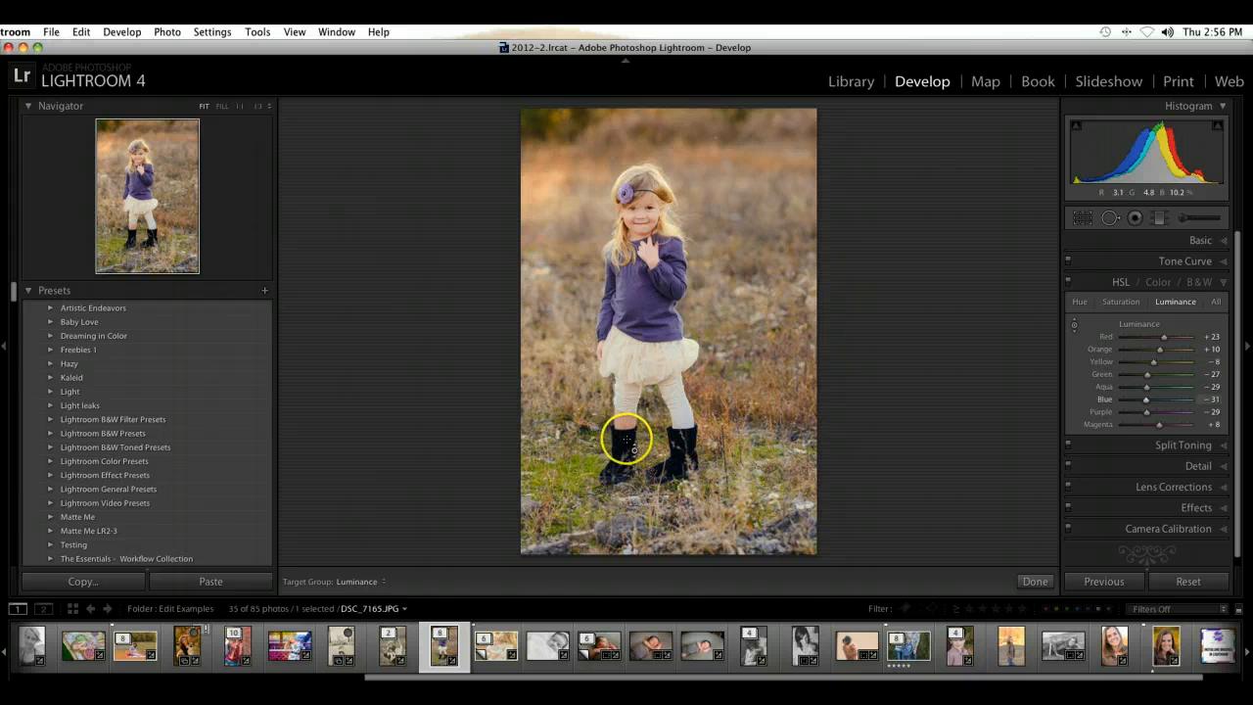
Step: Compare the photo with and without the HSL adjustments, leaving them enabled
left_click(1074, 286)
left_click(1069, 284)
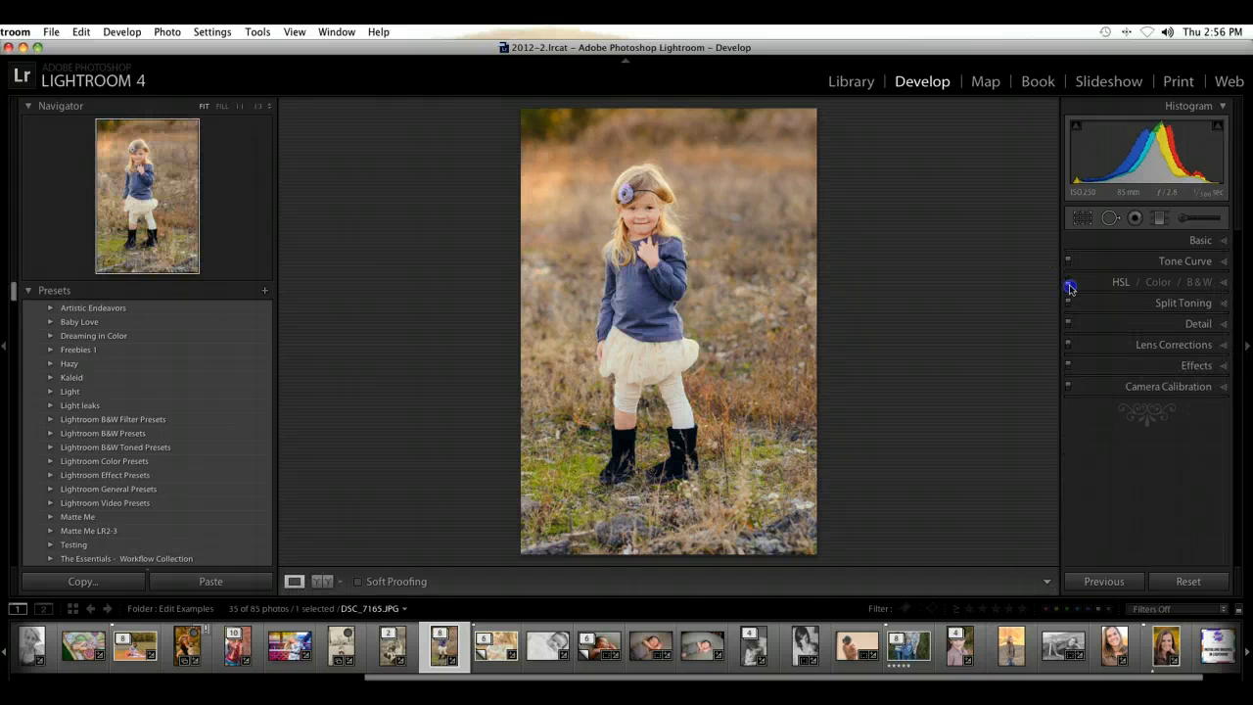
left_click(1070, 284)
left_click(1070, 284)
left_click(1070, 285)
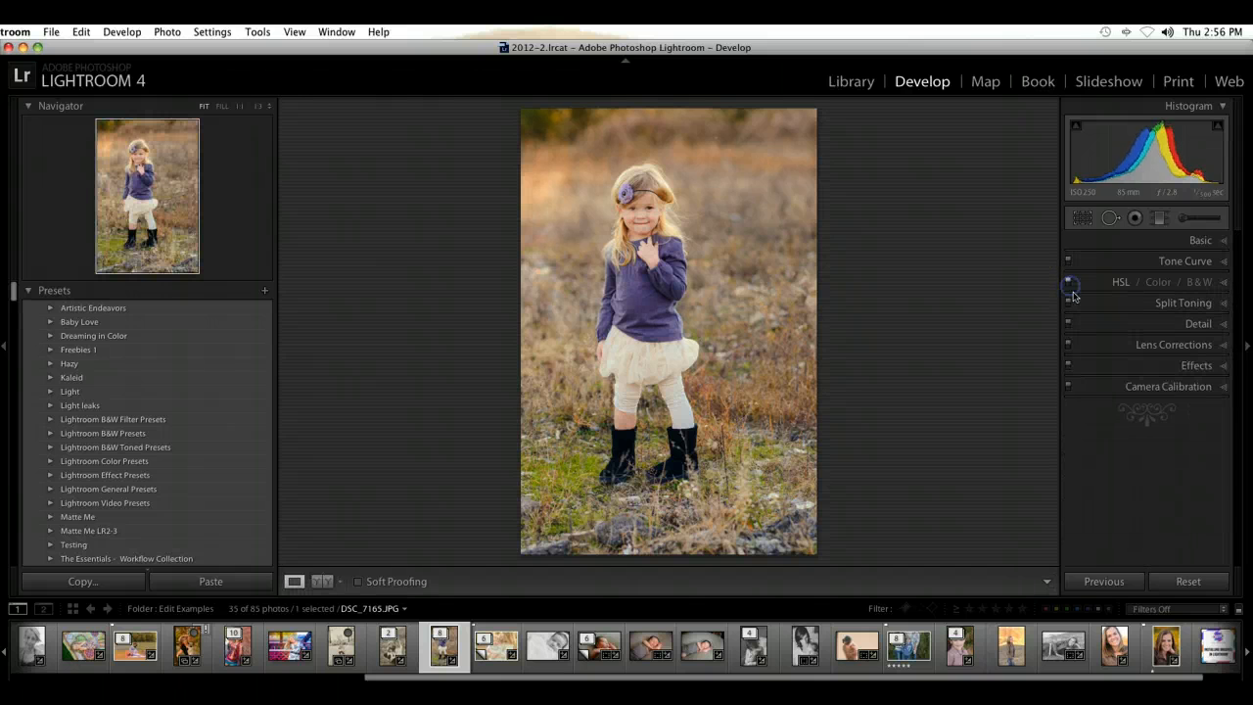
Step: Warm the highlights with split toning, trying several tints and settling on hue 36 with saturation 7
left_click(1205, 302)
mouse_move(1125, 341)
left_mouse_down()
mouse_move(1141, 342)
mouse_move(1138, 353)
left_mouse_up()
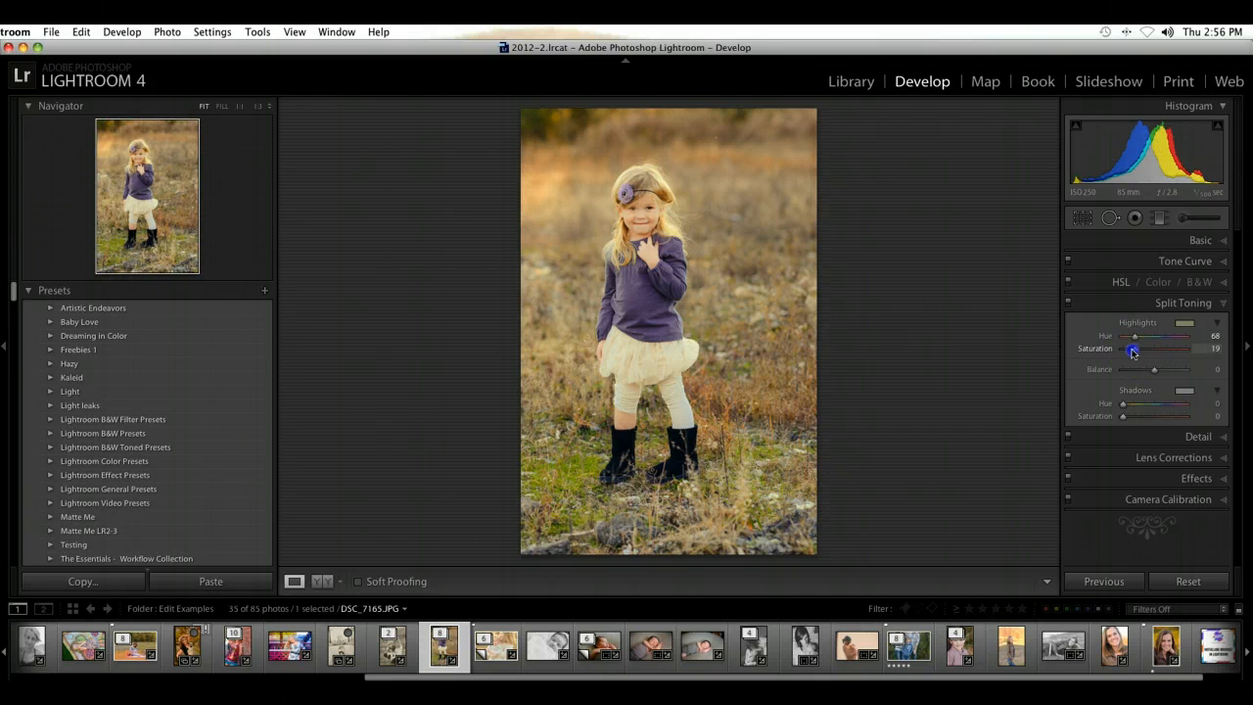
left_click(1167, 337)
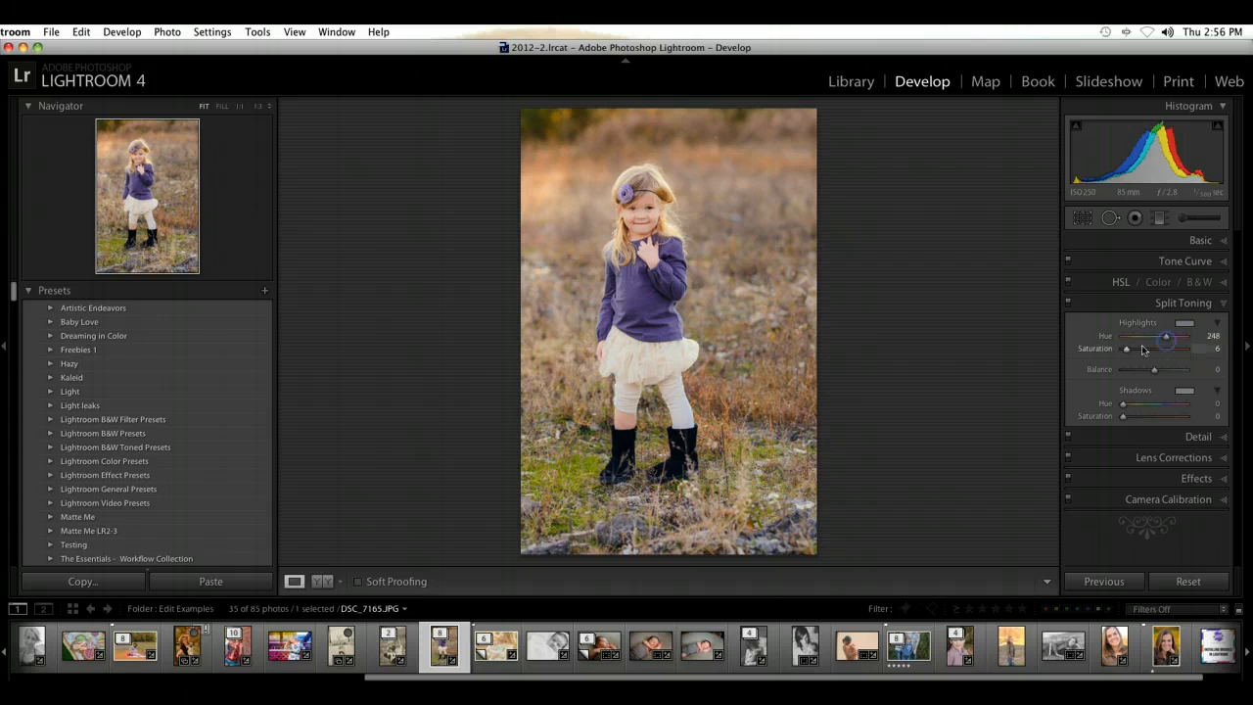
left_click(1142, 351)
left_click_drag(1124, 356, 1122, 357)
left_click(1177, 338)
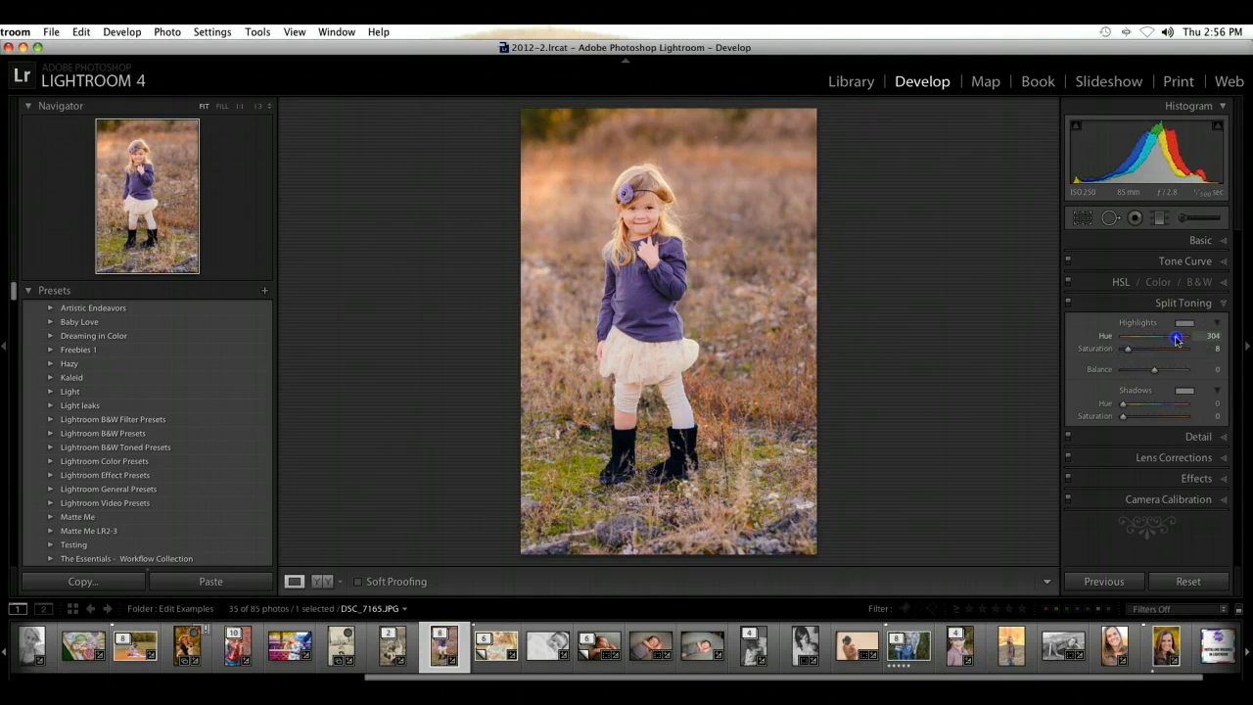
left_click(1130, 337)
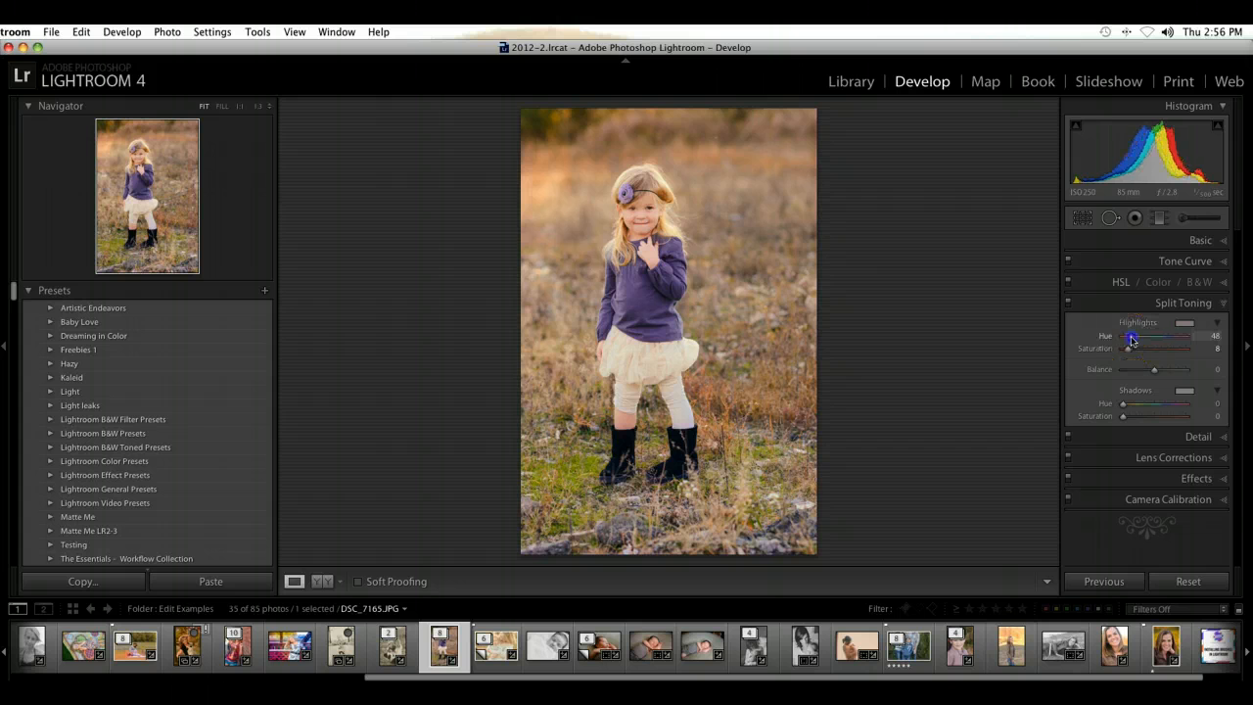
left_click(1129, 339)
mouse_move(1129, 341)
left_mouse_down()
mouse_move(1180, 340)
mouse_move(1132, 342)
left_mouse_up()
mouse_move(1127, 346)
left_mouse_down()
mouse_move(1142, 356)
mouse_move(1127, 362)
left_mouse_up()
Step: Tint the shadows with split toning at hue 260 and saturation 7, and compare the photo with split toning off and on
left_click_drag(1202, 419, 1164, 411)
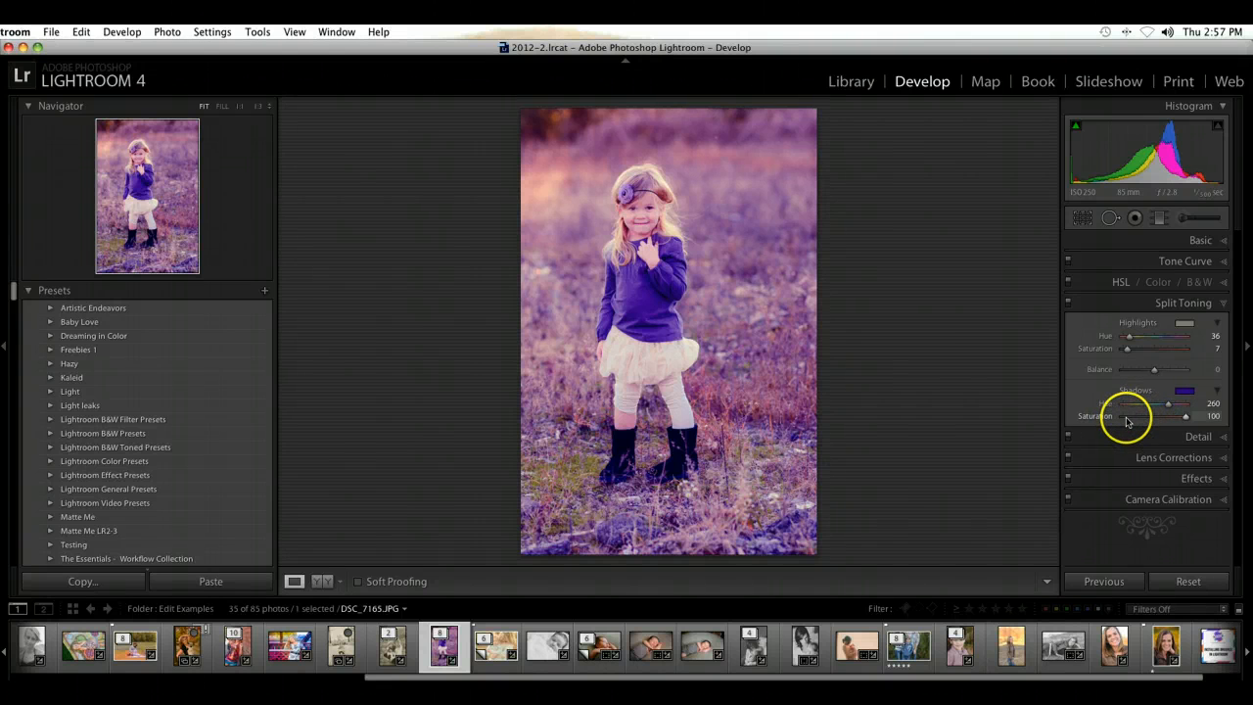
left_click(1127, 417)
left_click_drag(1128, 421, 1126, 423)
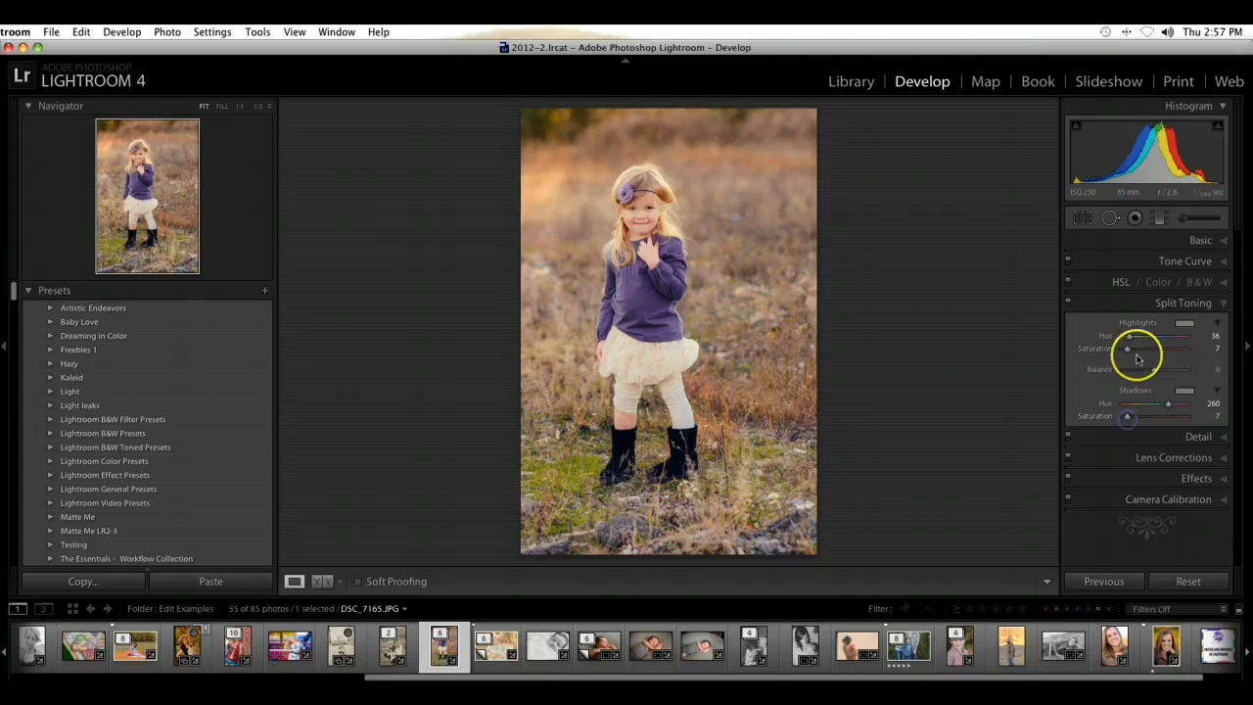
left_click(1069, 305)
left_click(1070, 305)
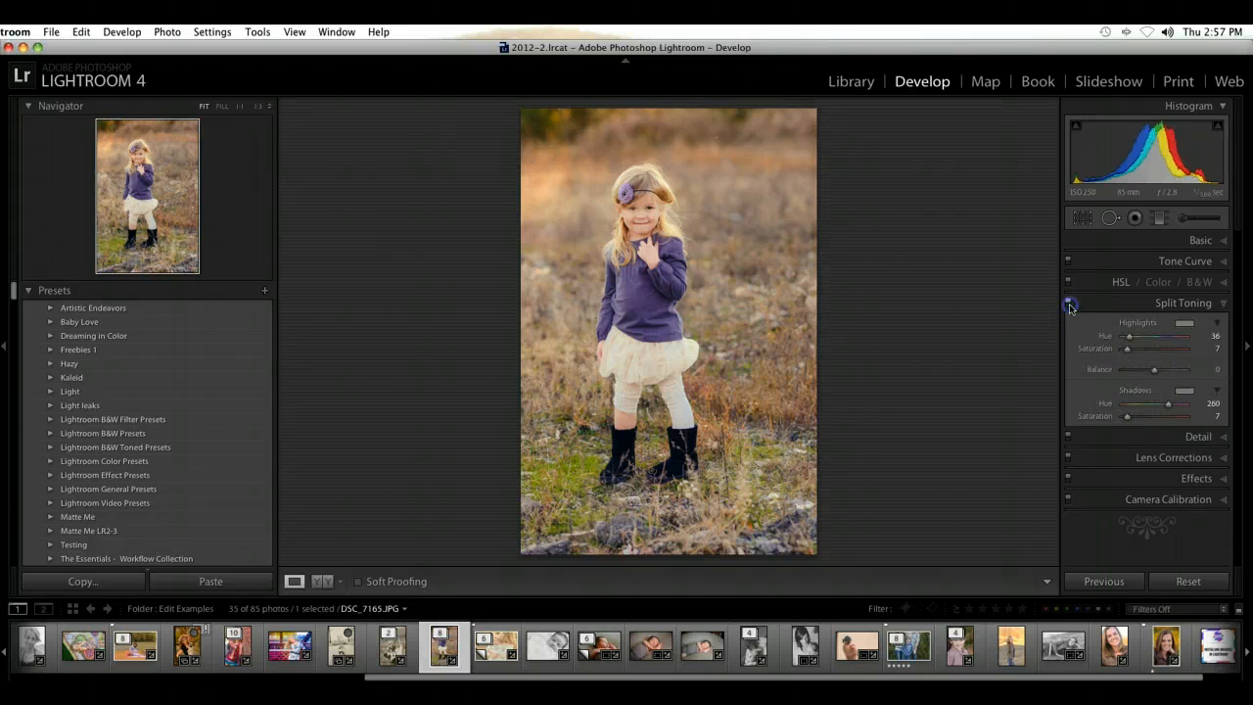
Step: Try the split toning balance at both extremes and set it to +67 in favor of the highlights
left_click(1121, 371)
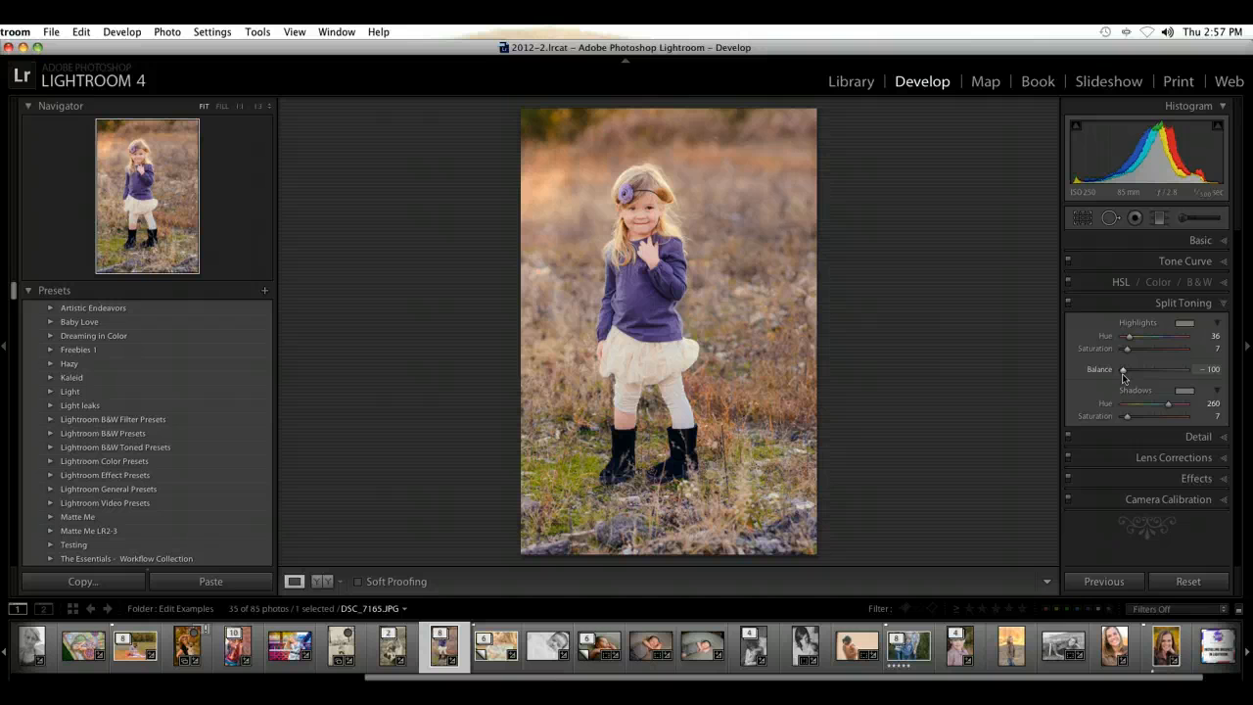
left_click_drag(1127, 376, 1159, 376)
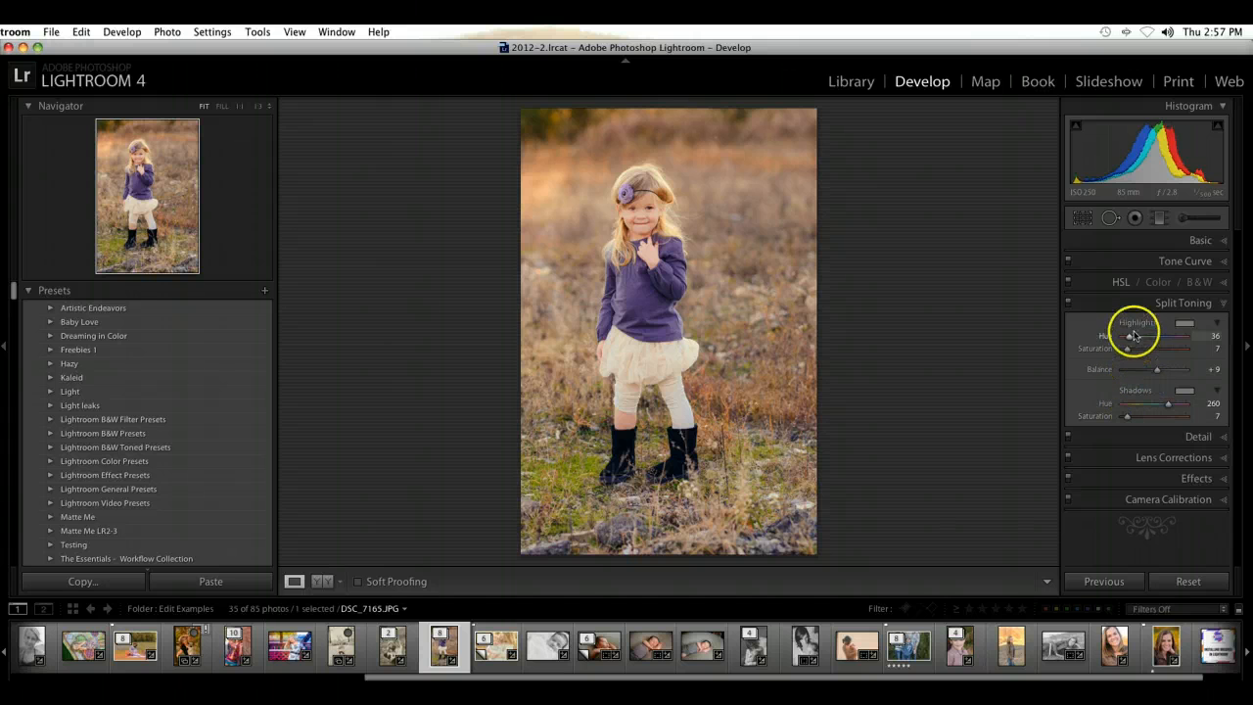
left_click(1122, 373)
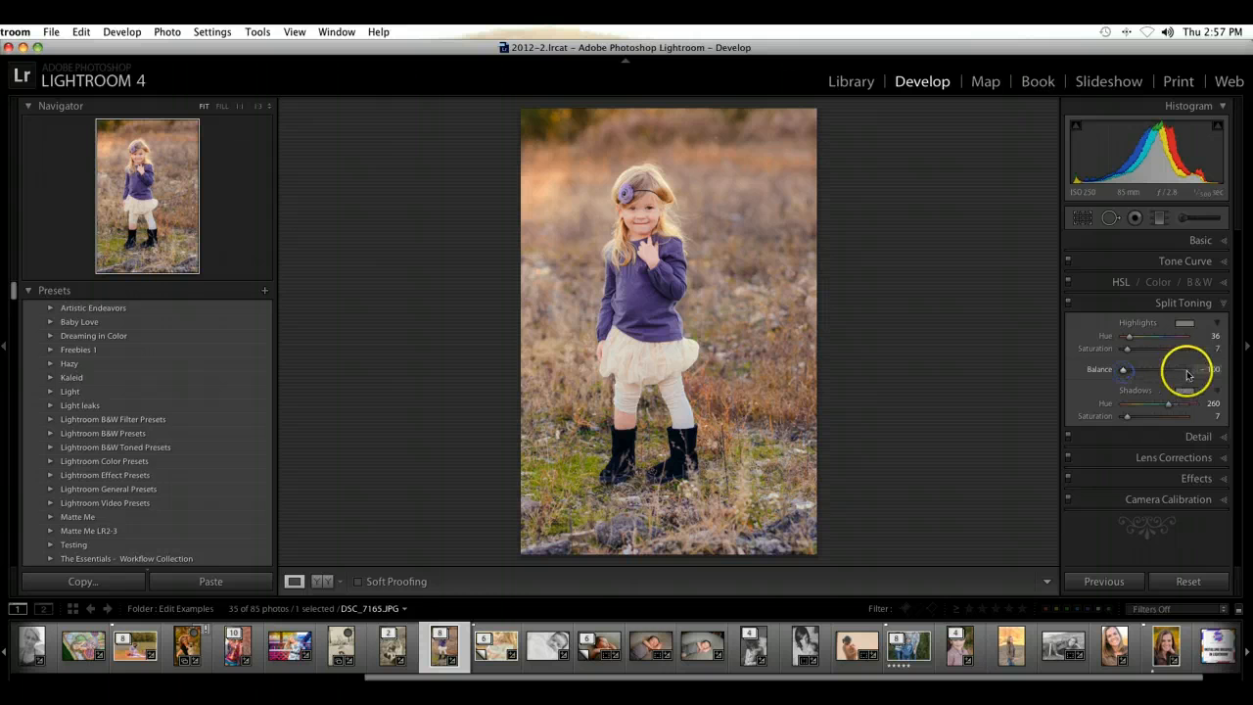
left_click(1186, 374)
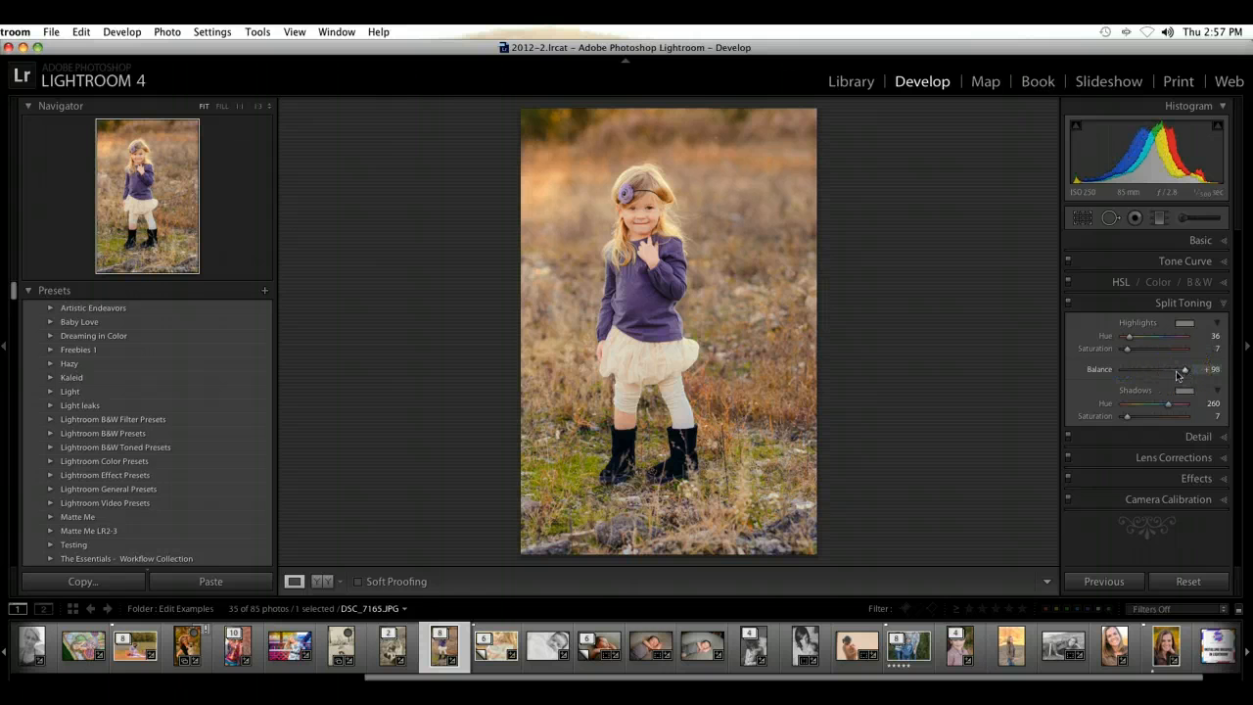
left_click(1174, 372)
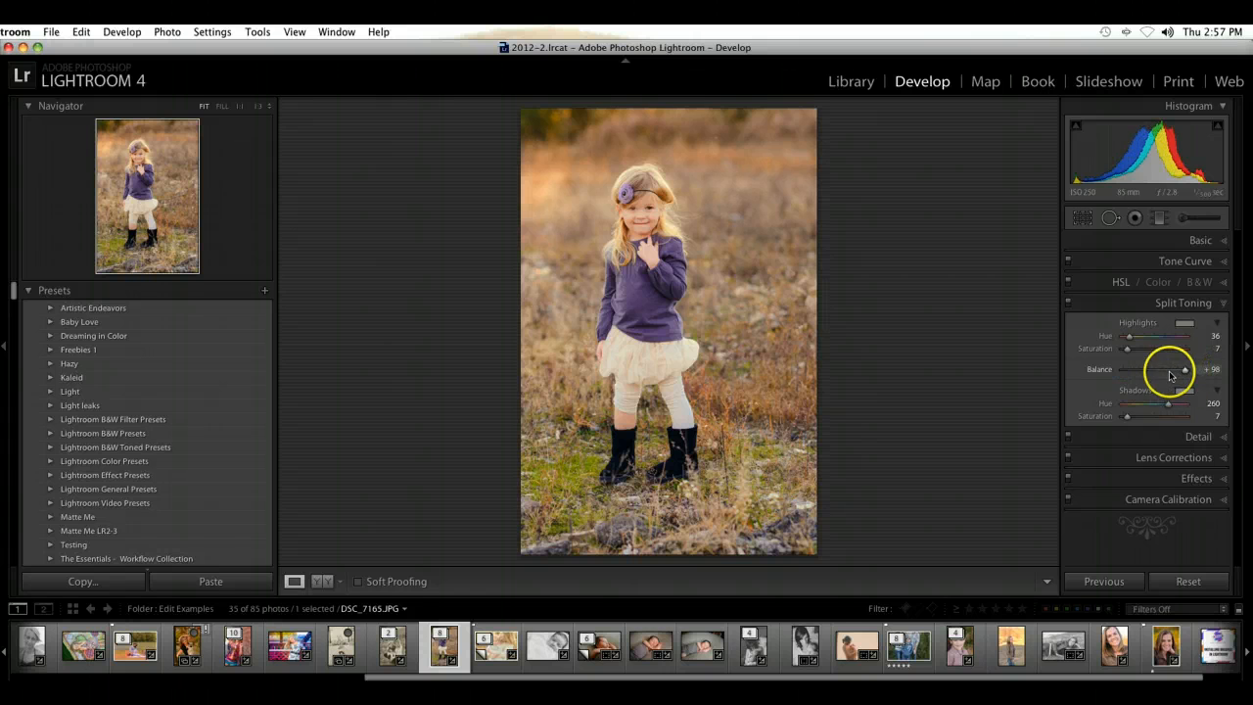
left_click(1221, 304)
Step: Set the sharpening amount to 23 and the noise reduction to Luminance 18 and Color 11, judging at 1:1
left_click(1219, 323)
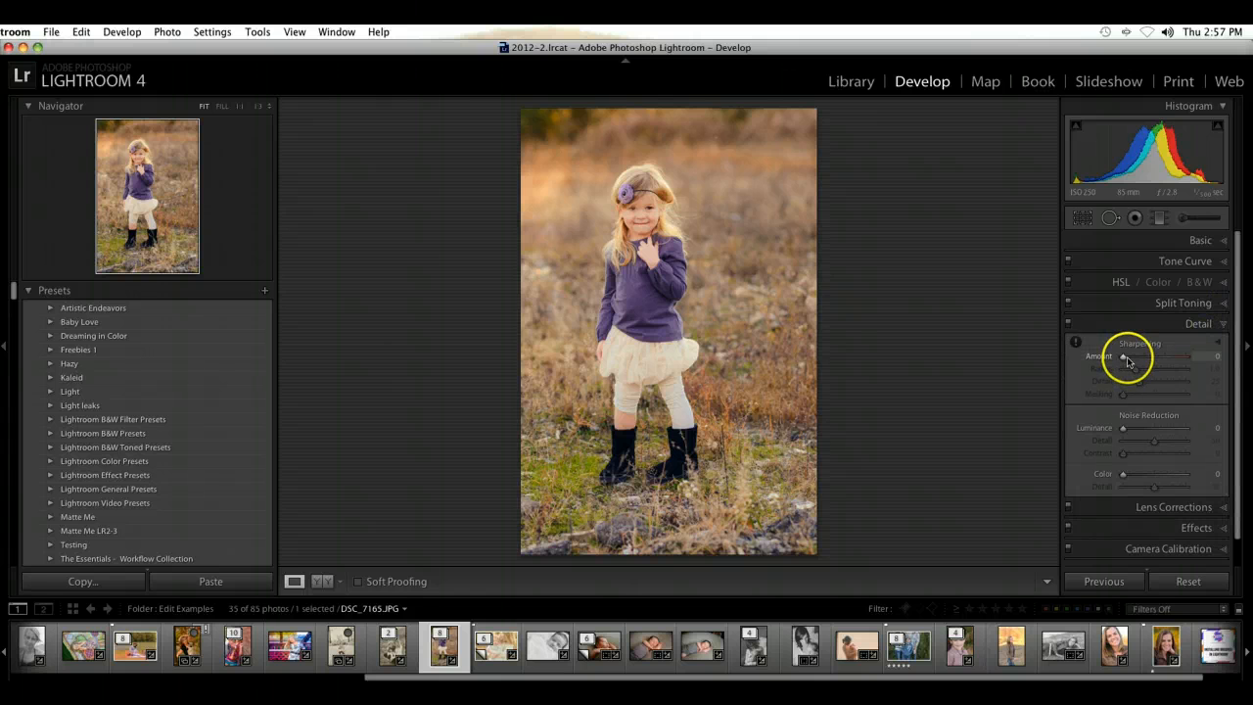
left_click_drag(1128, 362, 1135, 363)
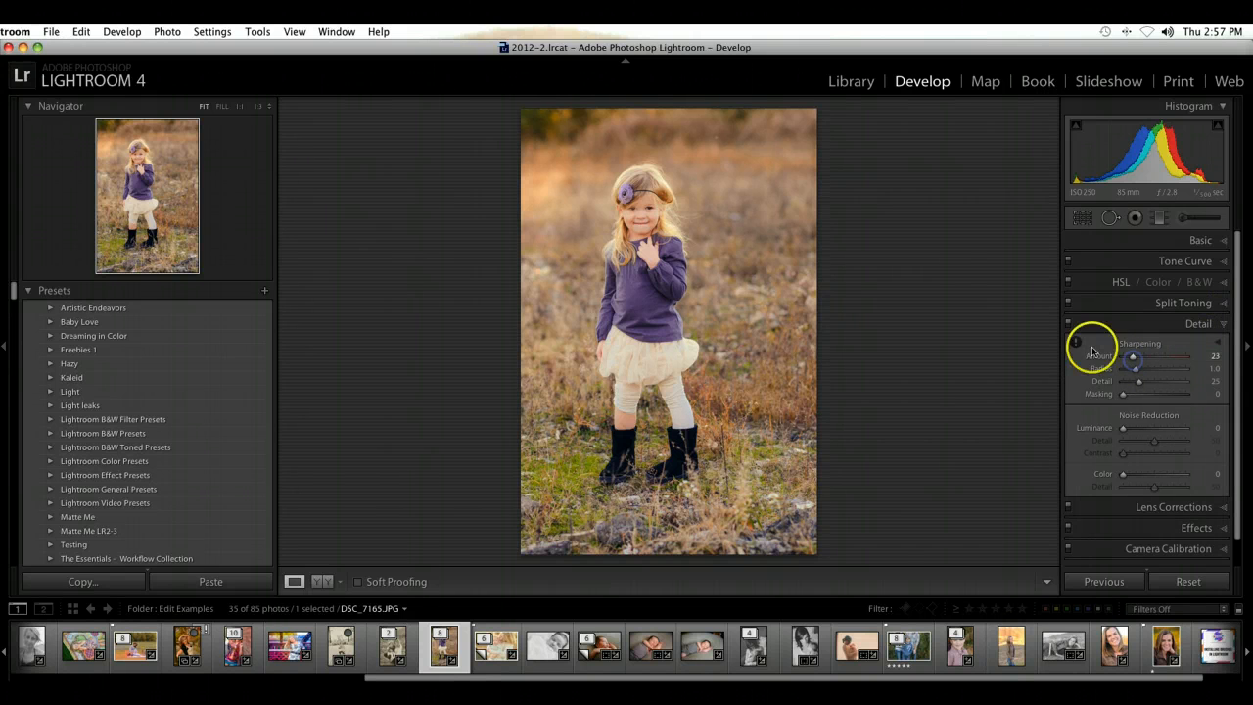
left_click(1077, 343)
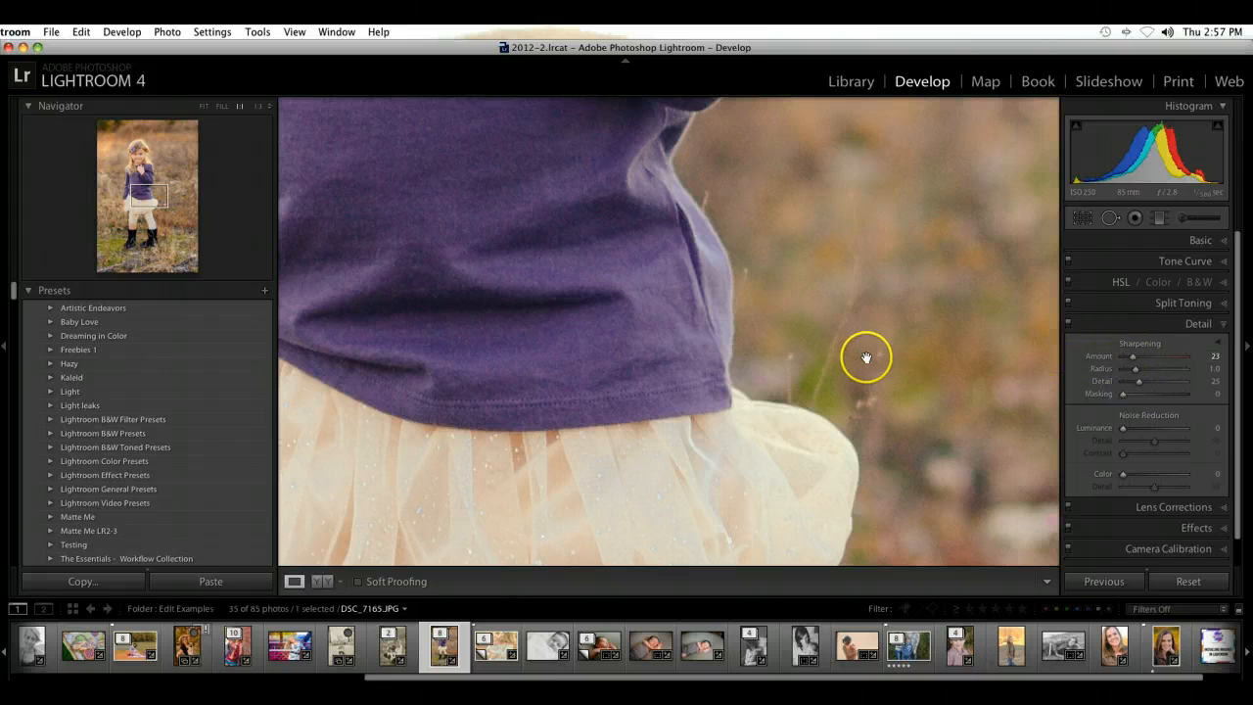
left_click_drag(1122, 474, 1132, 478)
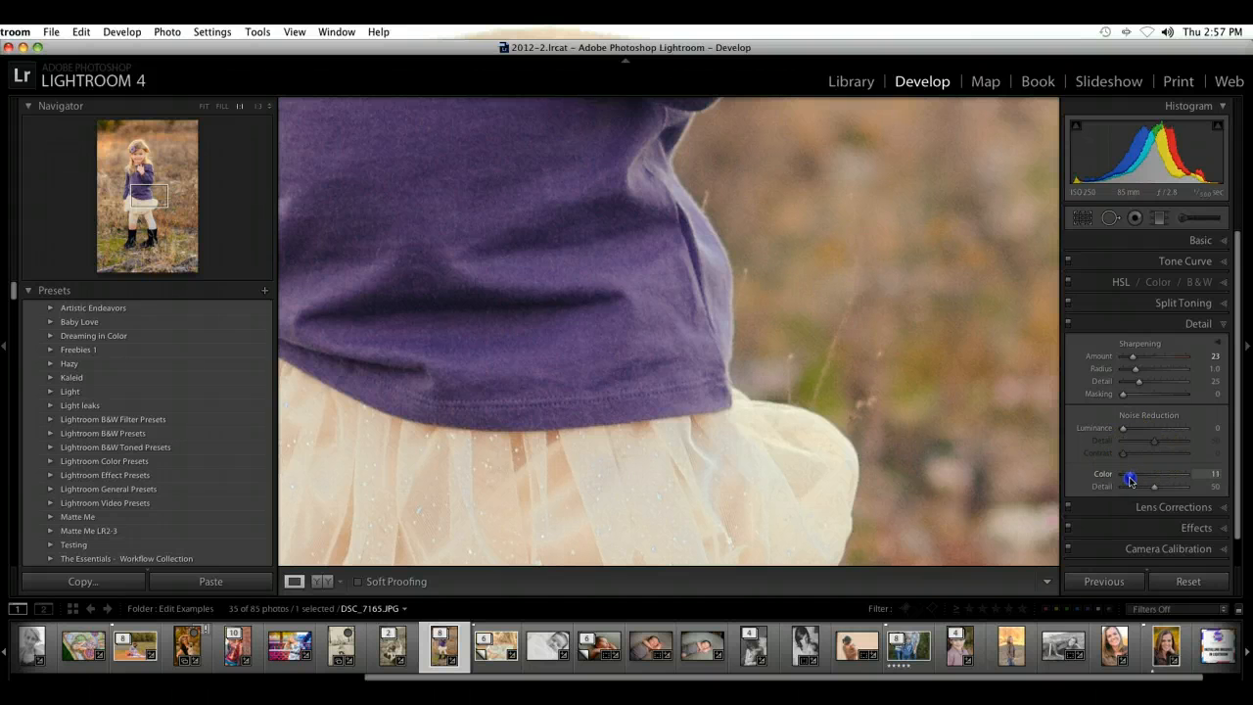
left_click_drag(1126, 428, 1134, 433)
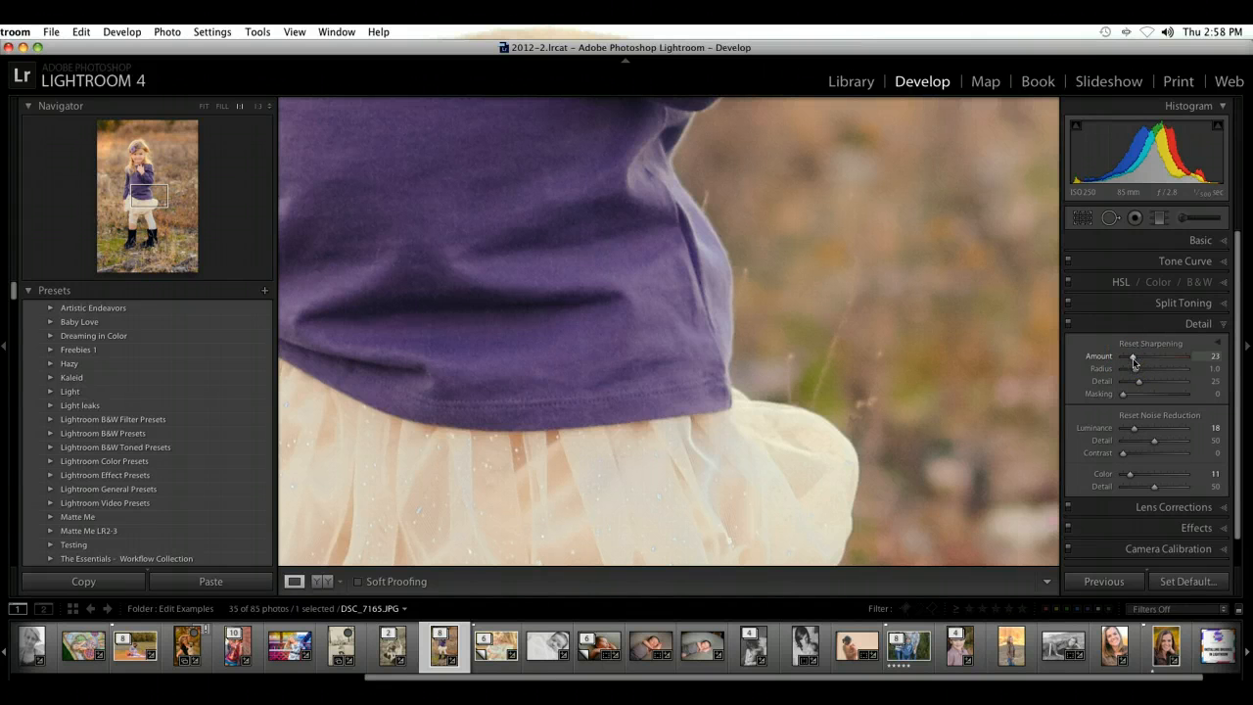
Step: Refine the sharpening to Radius 1.6, Detail 18, Masking 58 and Amount 73
left_click(1134, 357, "alt")
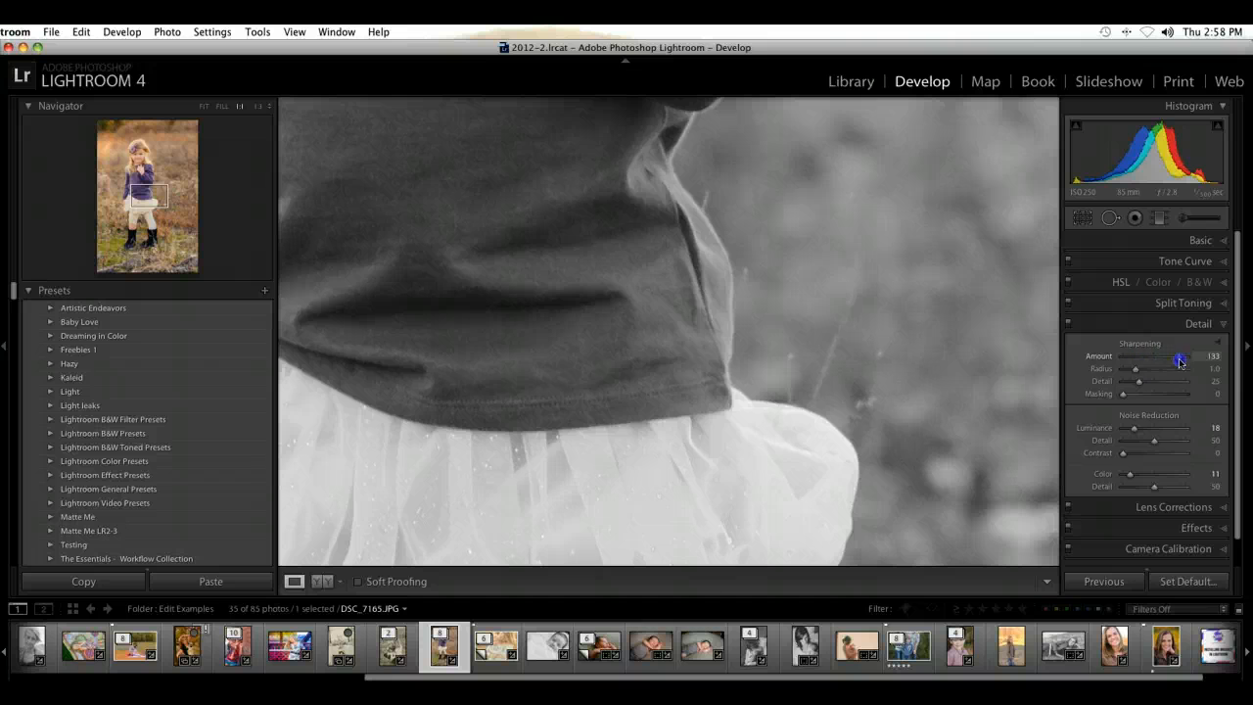
left_click_drag(1181, 362, 1117, 386)
mouse_move(1199, 389)
left_mouse_down()
mouse_move(1124, 397)
mouse_move(1191, 398)
left_mouse_up()
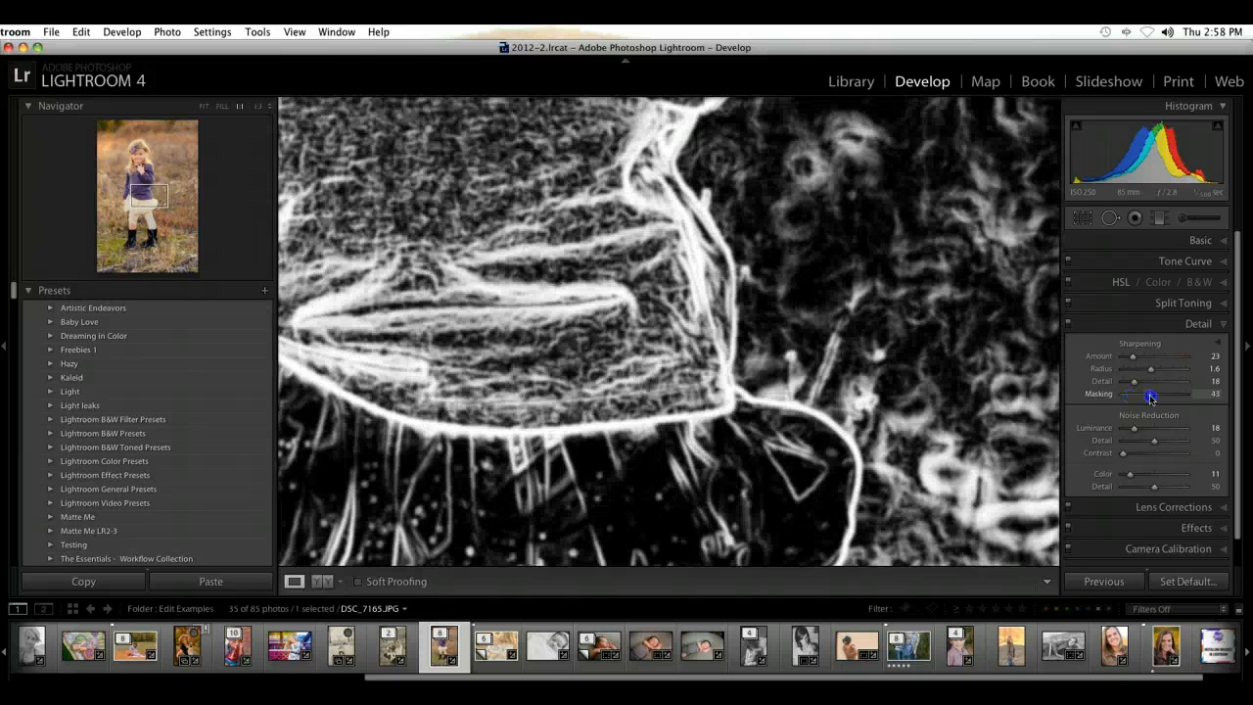
mouse_move(1152, 397)
left_mouse_down()
mouse_move(1095, 397)
mouse_move(1160, 399)
left_mouse_up()
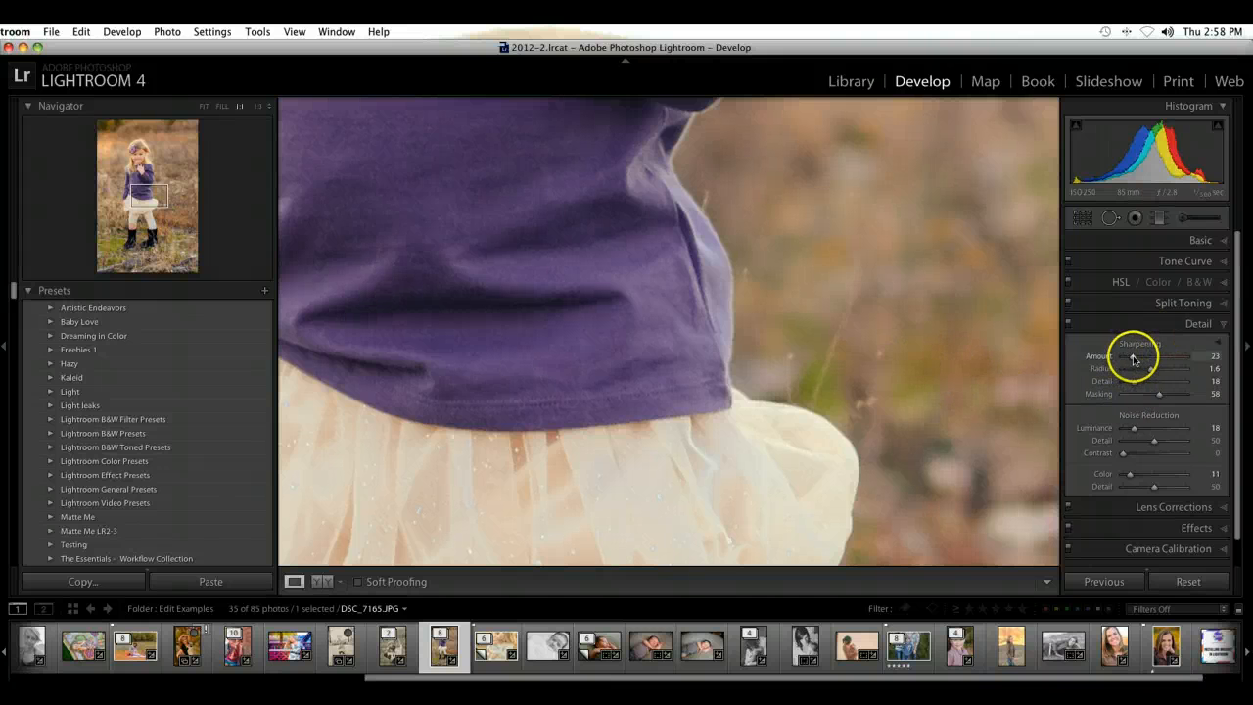
left_click_drag(1133, 355, 1214, 364)
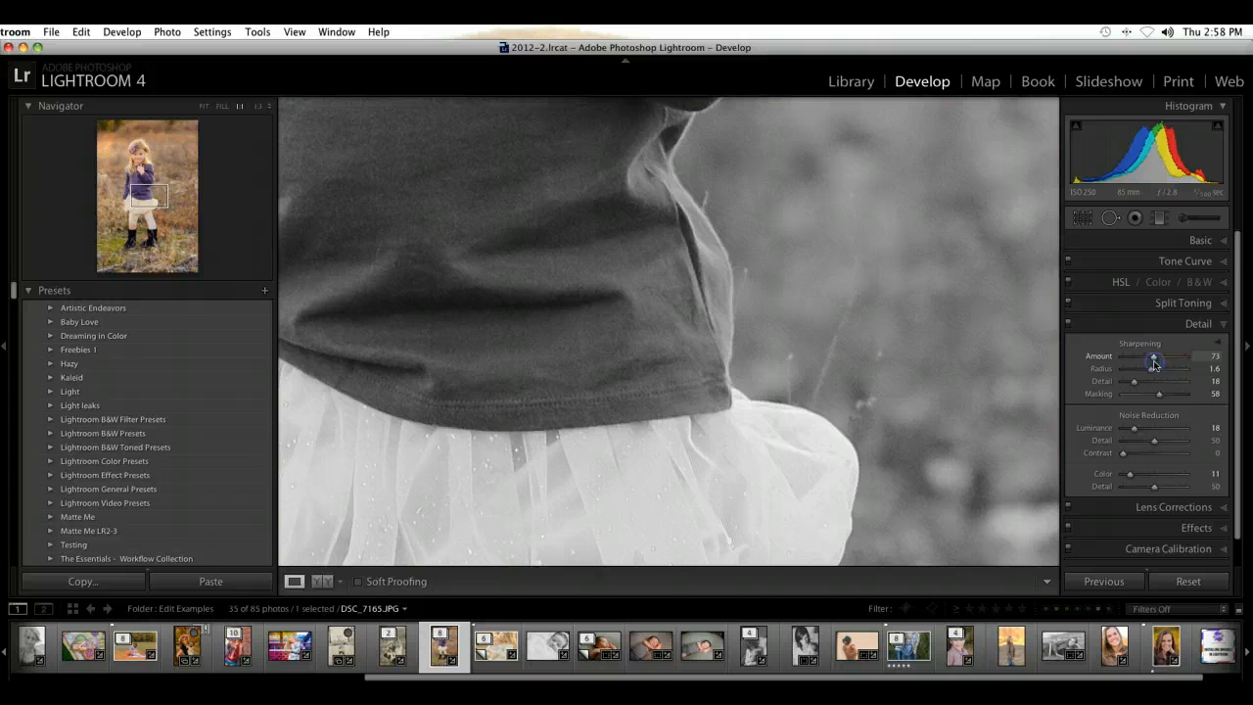
Step: Compare the close-up with and without the sharpening and noise reduction, and return to the full photo
left_click(1068, 324)
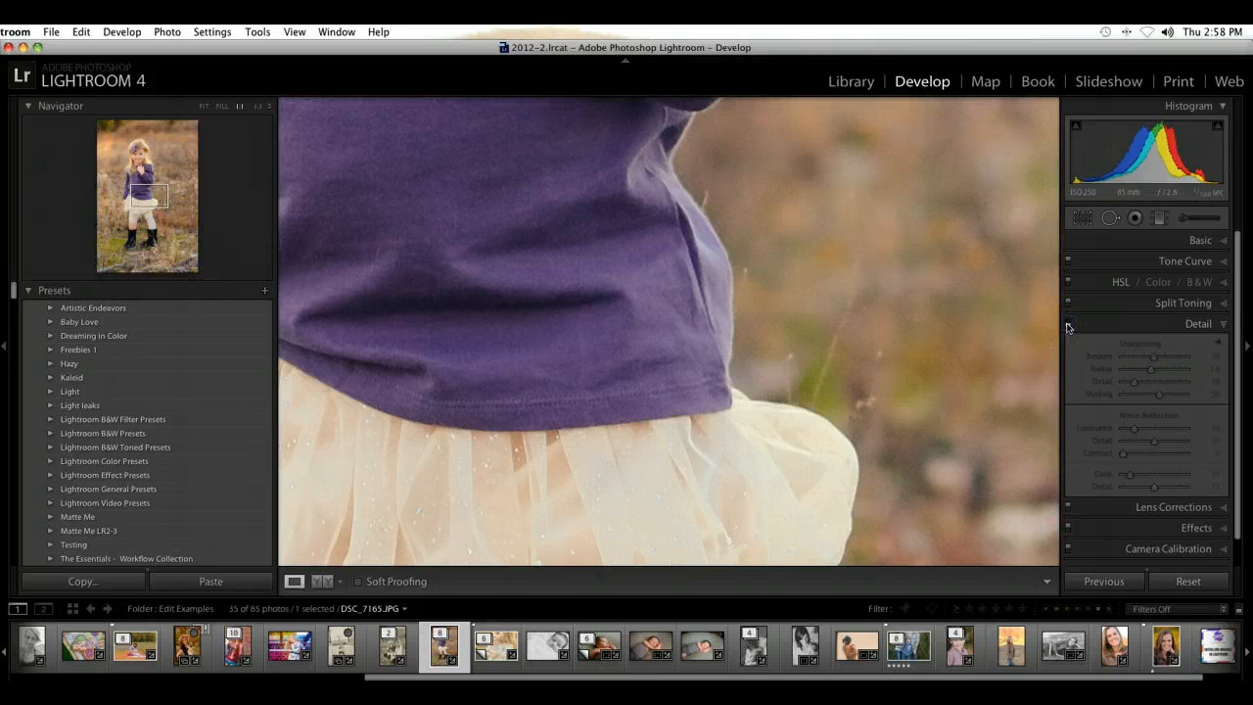
left_click(1067, 324)
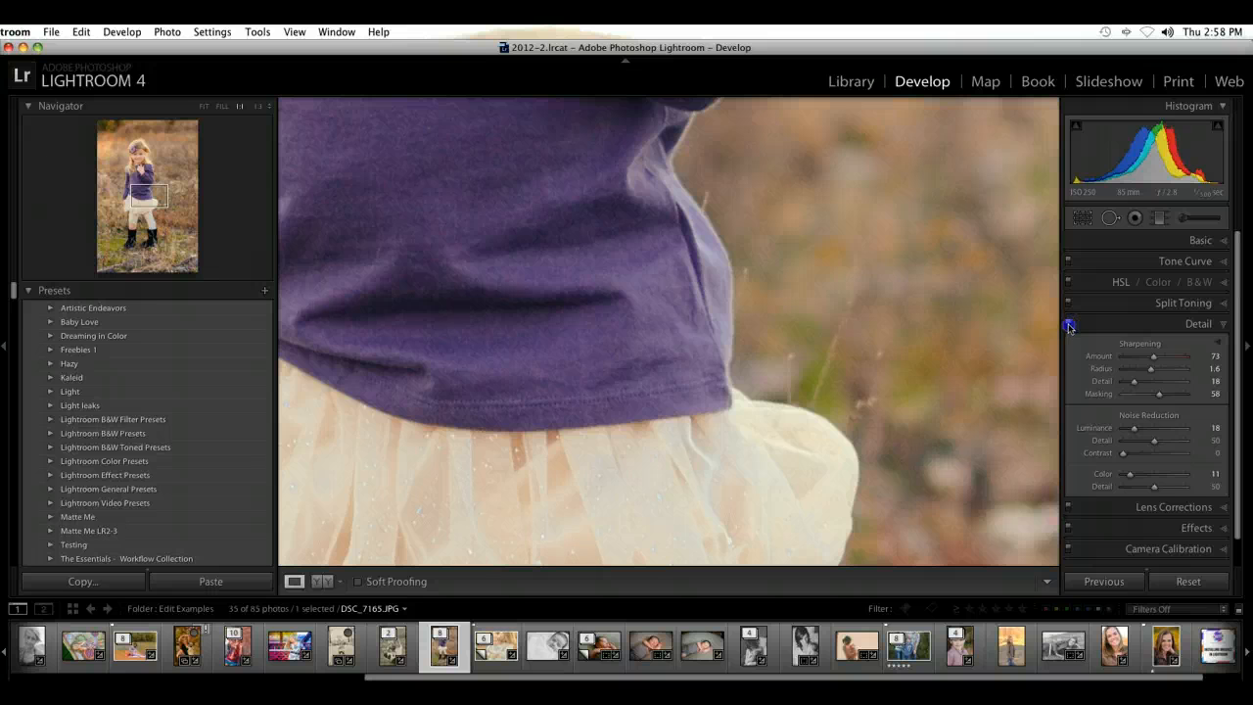
left_click(1068, 325)
left_click(1069, 325)
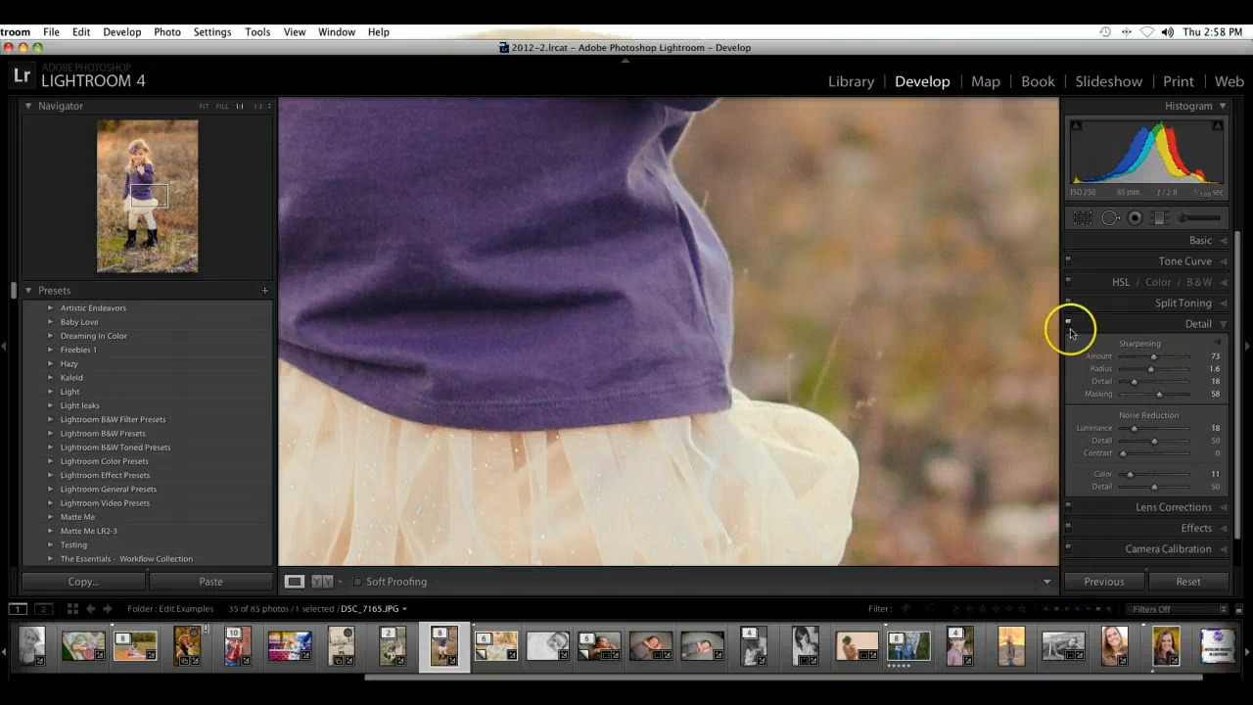
left_click(1069, 325)
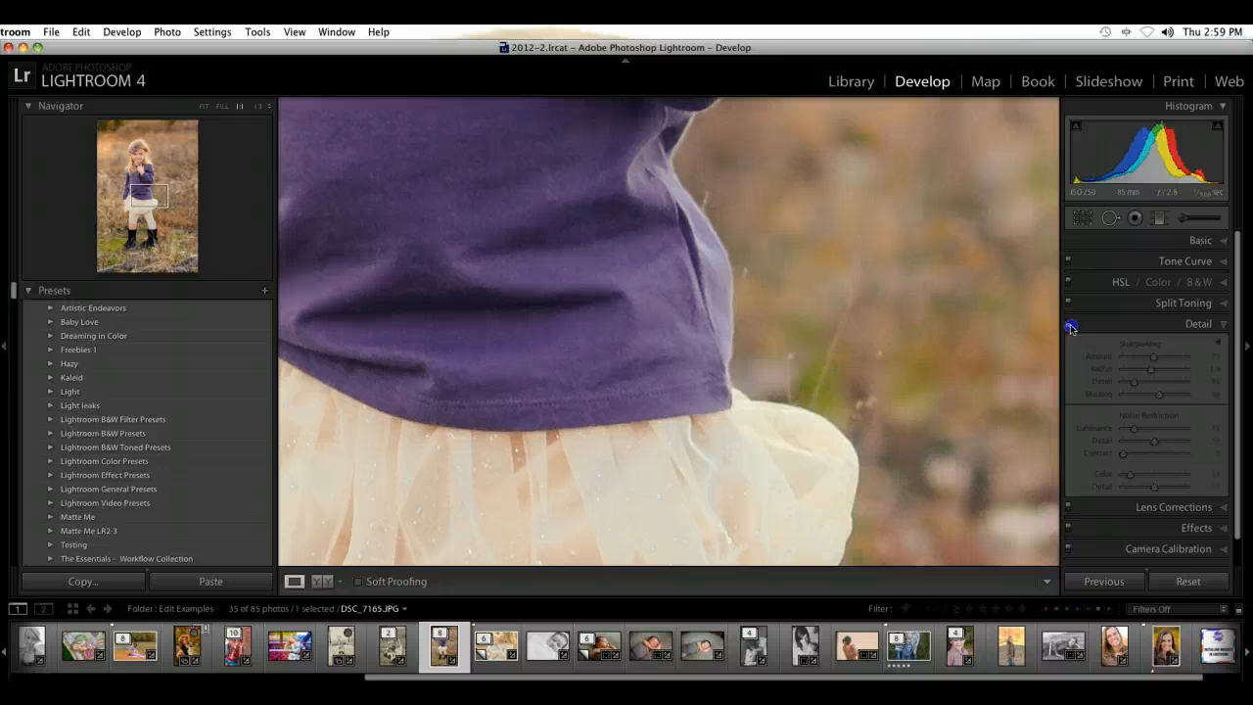
left_click(1068, 325)
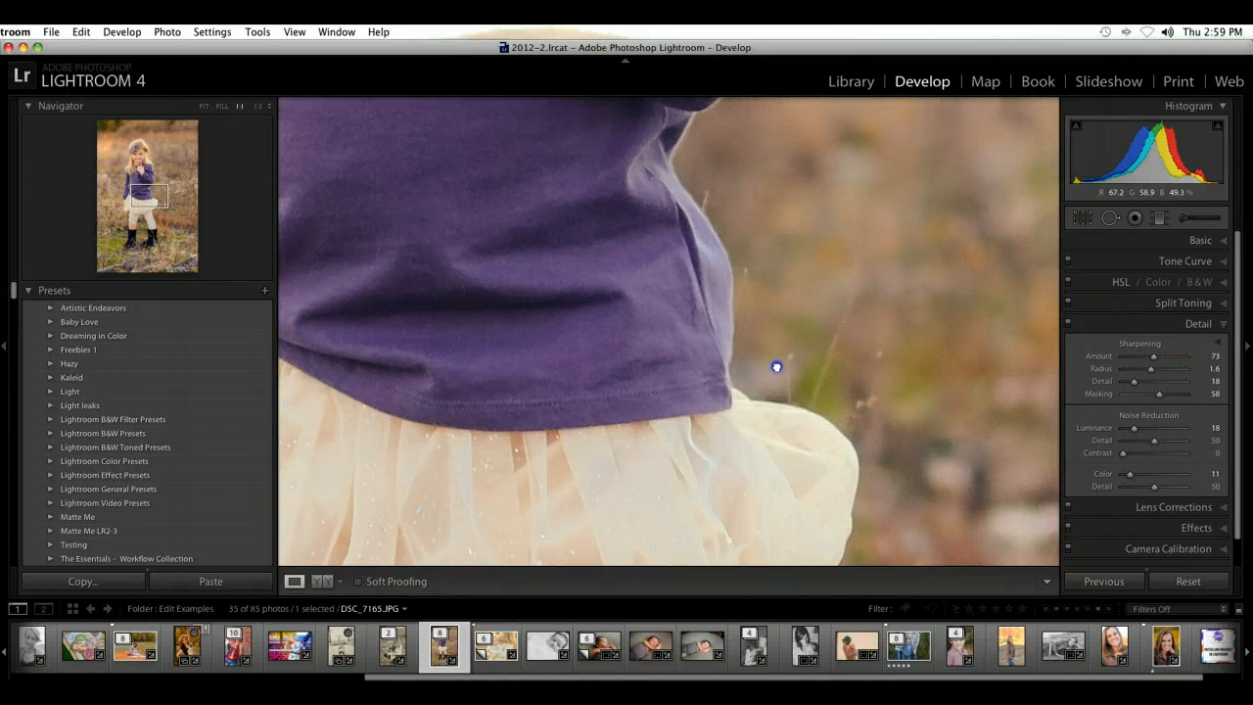
left_click_drag(774, 288, 901, 500)
left_click(831, 313)
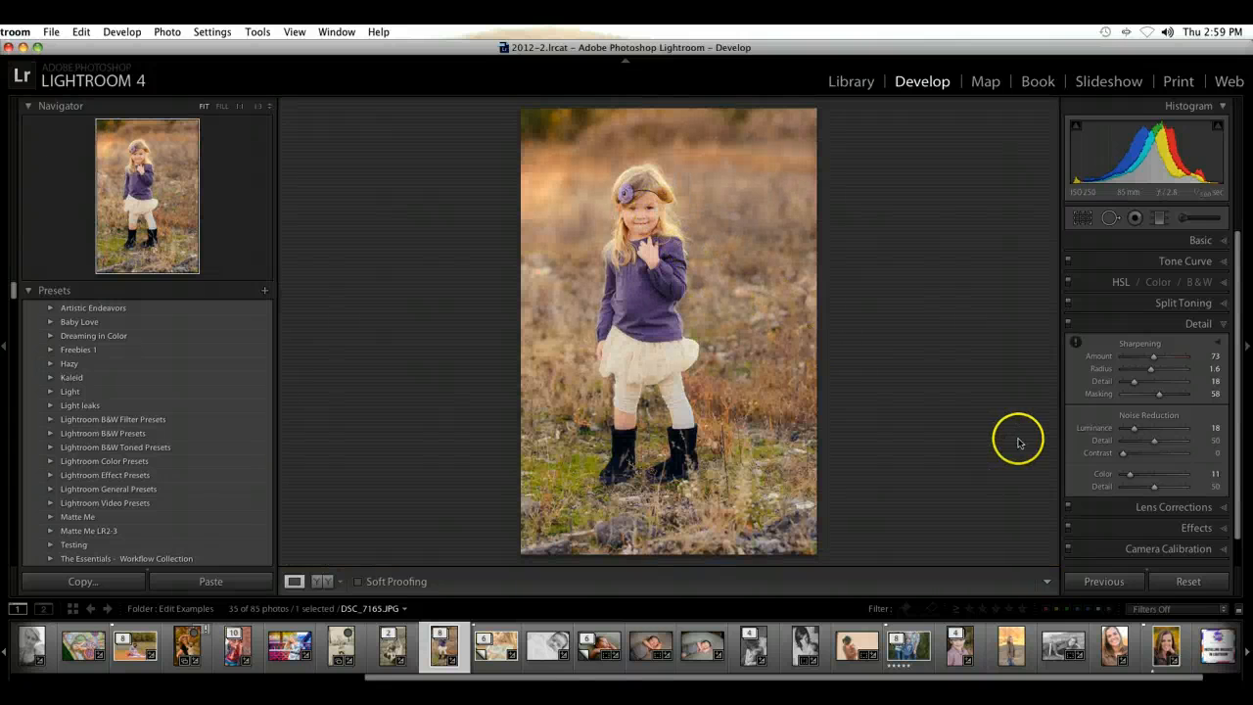
left_click(1220, 325)
Step: Add a dark Highlight Priority post-crop vignette with Amount -36, Midpoint 58, Roundness +71, Feather 68 and Highlights 0
left_click(1220, 345)
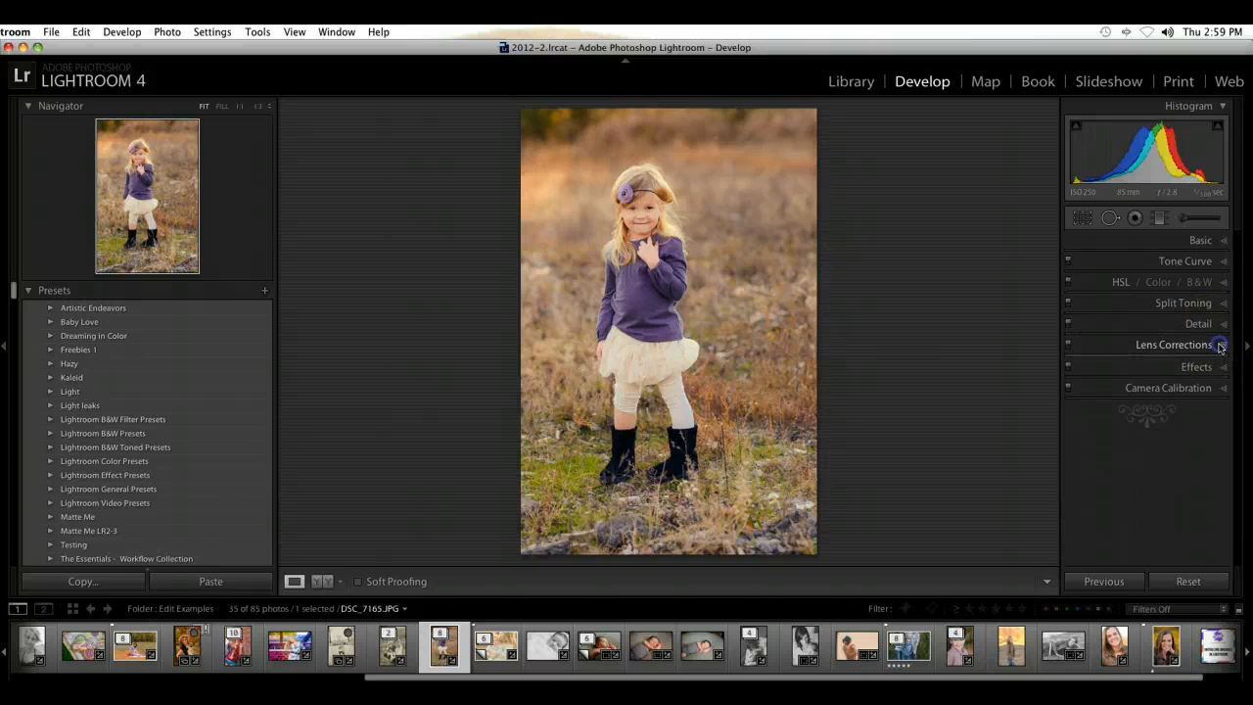
left_click(1220, 344)
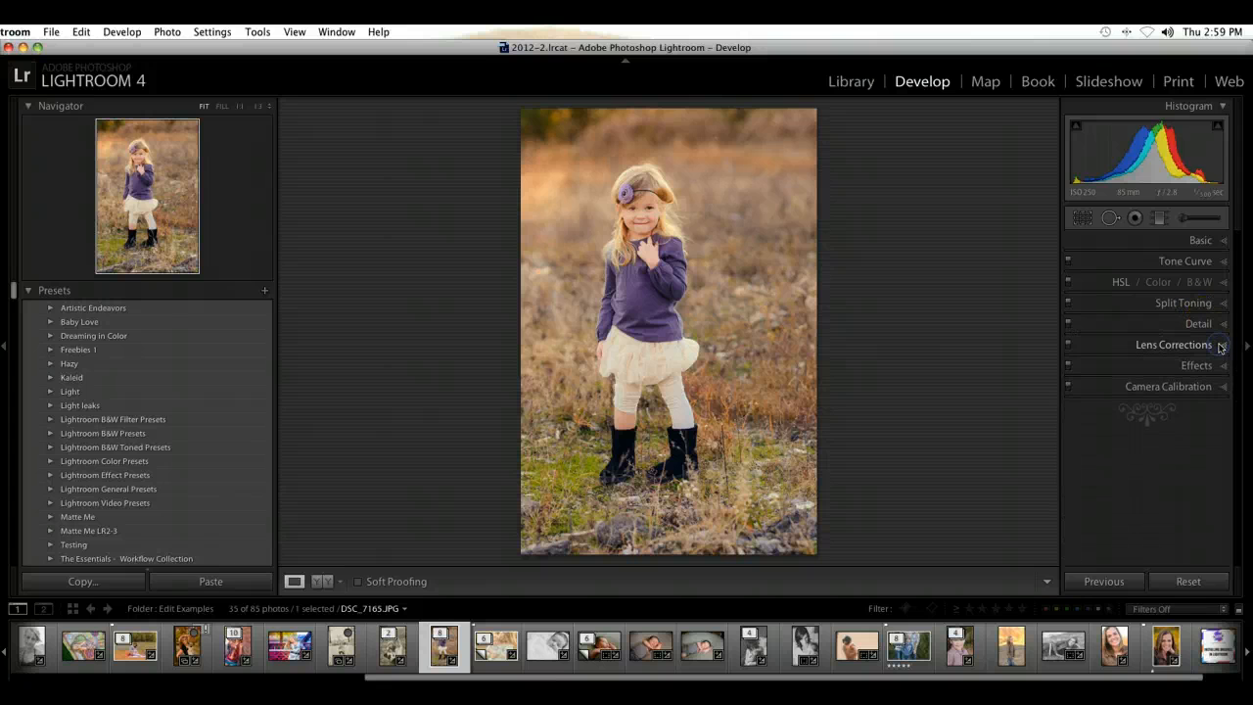
left_click(1220, 365)
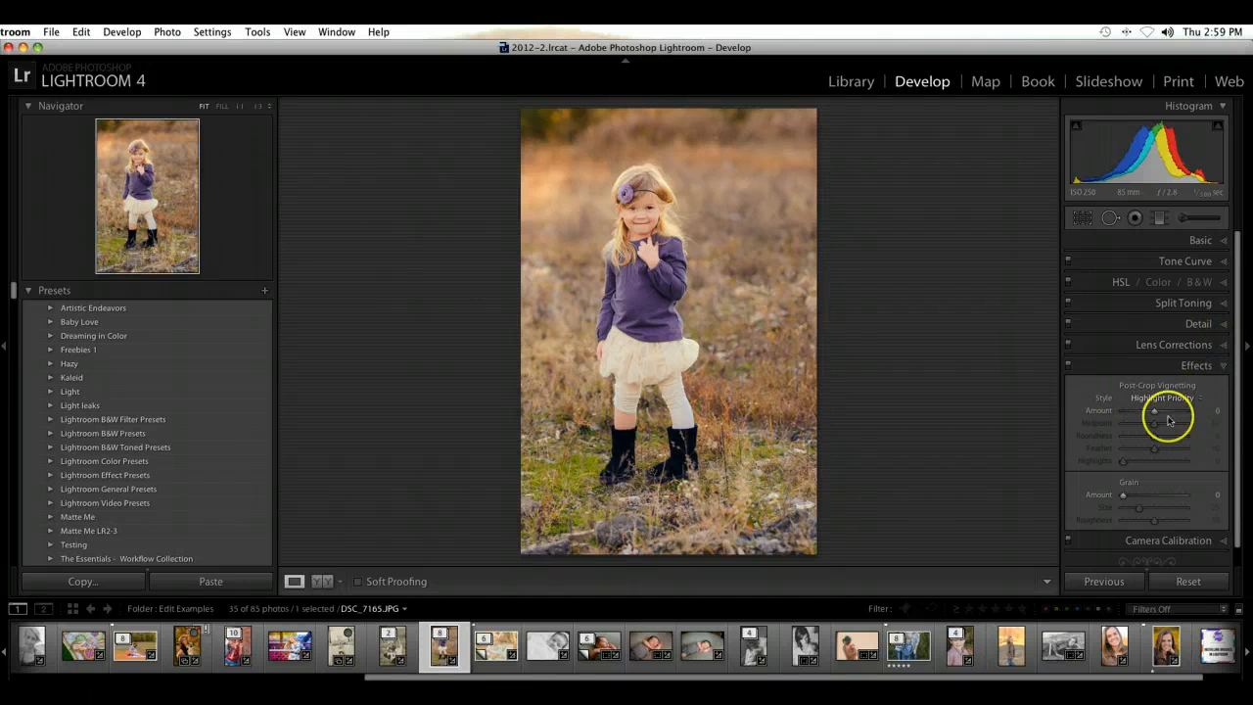
left_click_drag(1136, 414, 1178, 440)
left_click(1173, 450)
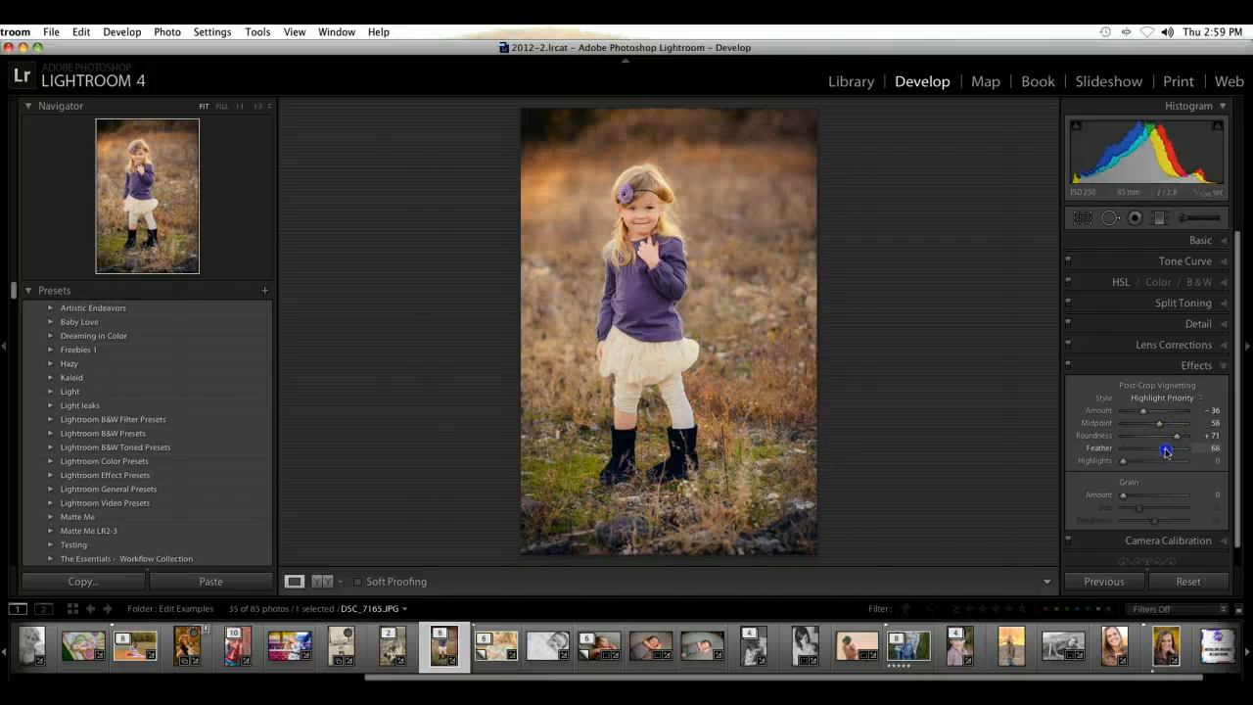
left_click(1173, 463)
left_click_drag(1119, 464, 1112, 465)
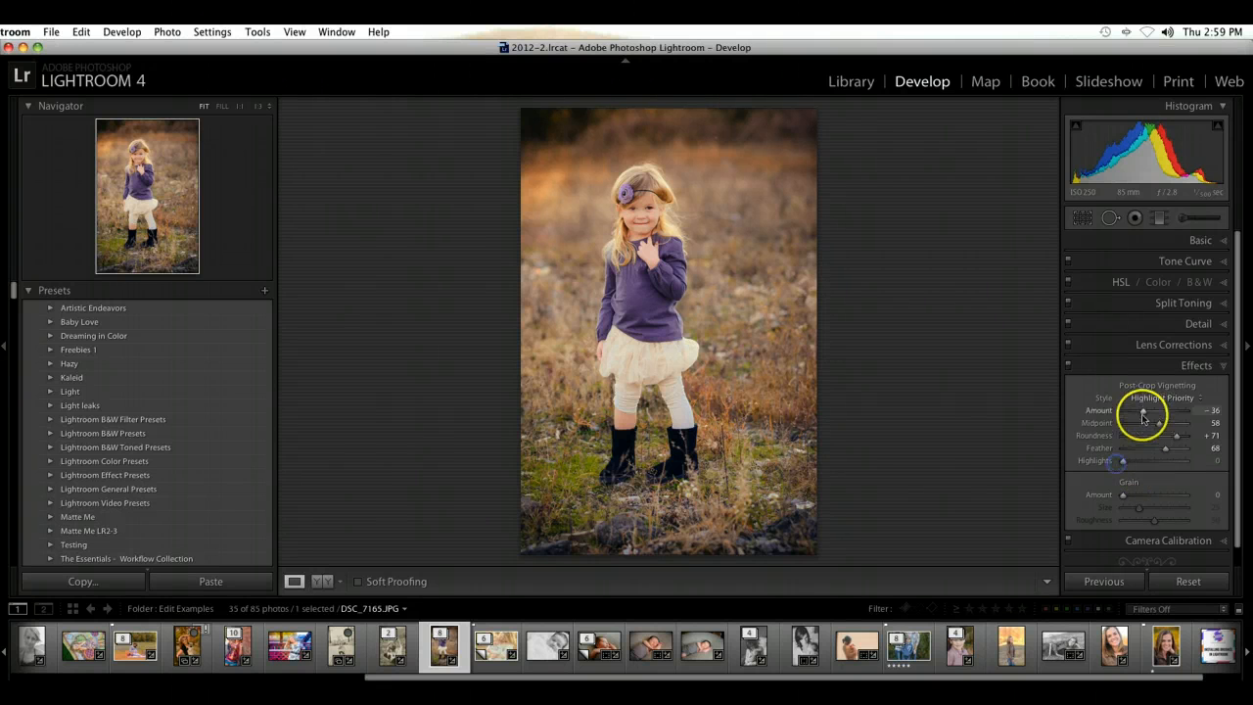
Step: Ease the post-crop vignette Amount to -29 and compare the photo with and without the effect
left_click_drag(1142, 413, 1145, 414)
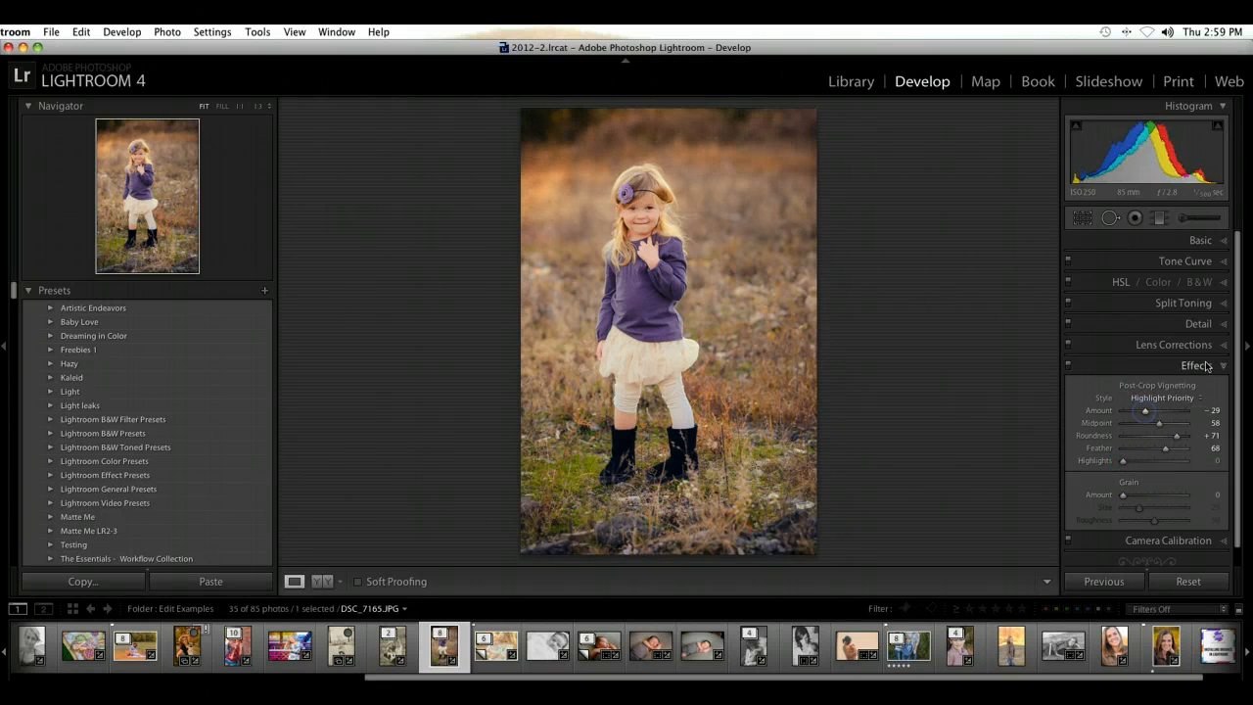
left_click(1068, 365)
left_click(1068, 365)
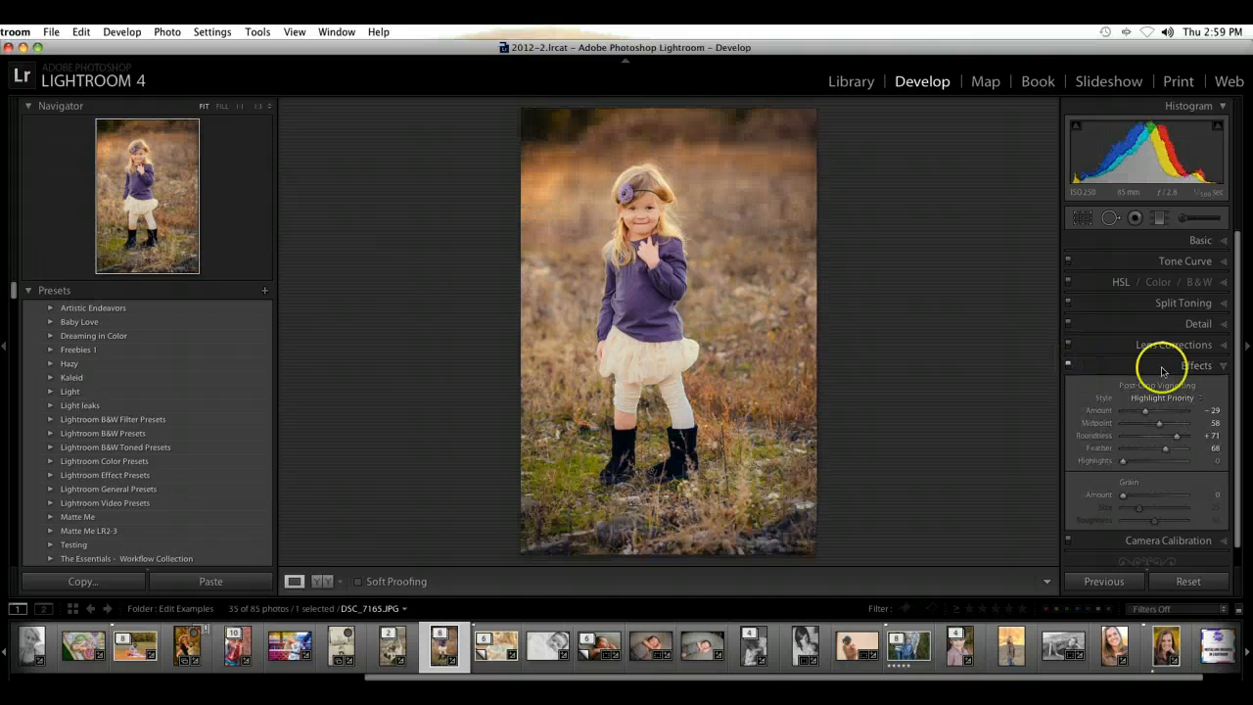
left_click(1206, 367)
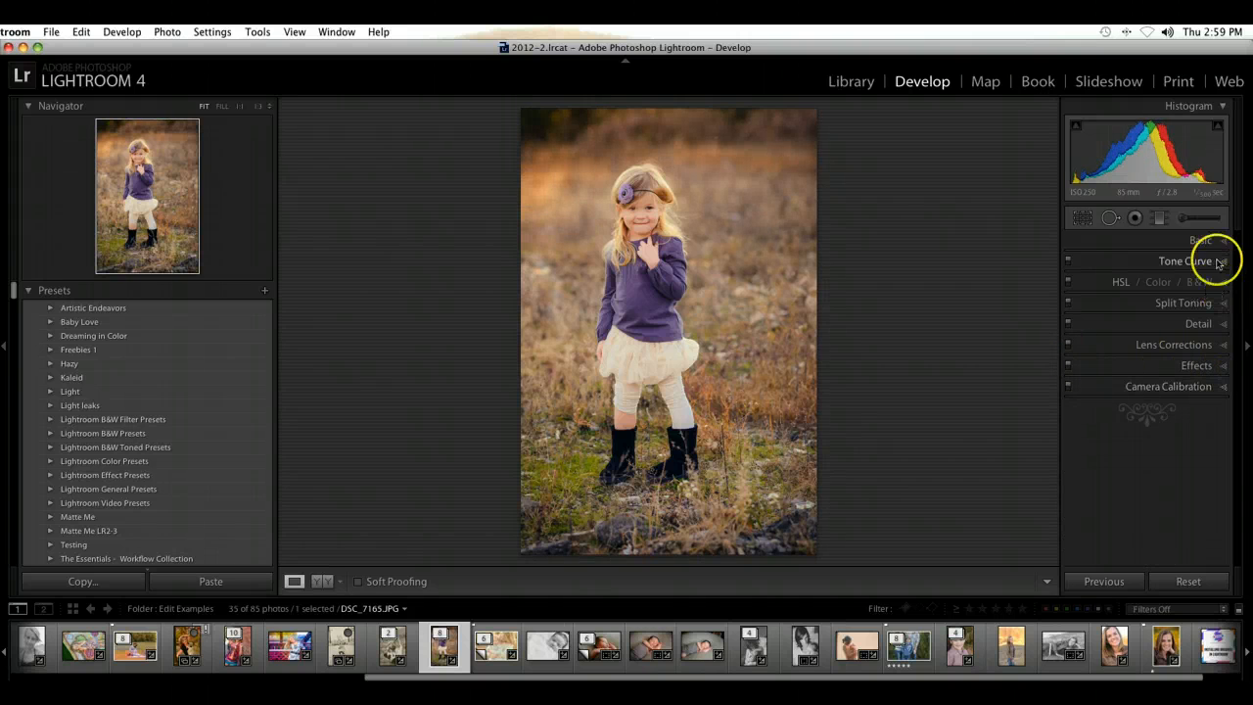
Step: Compare the edited photo with the original, and check it with and without the split toning and tone curve
key("backslash")
key("backslash")
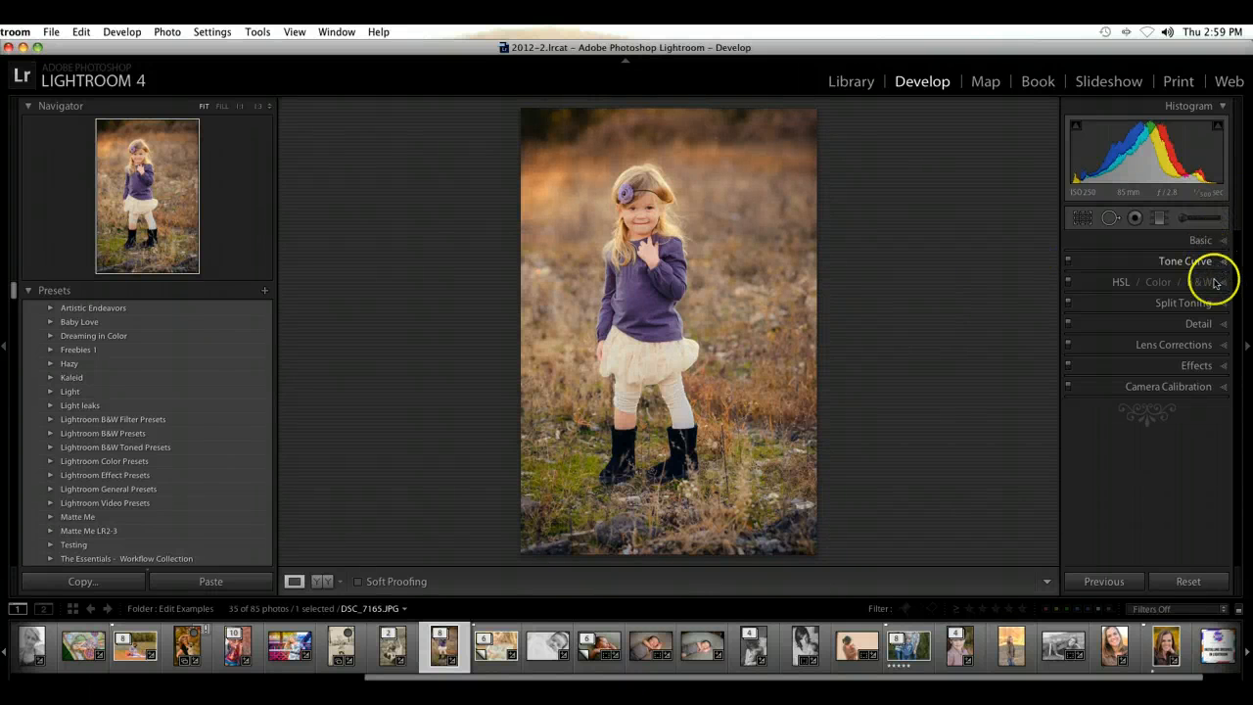
left_click(1069, 303)
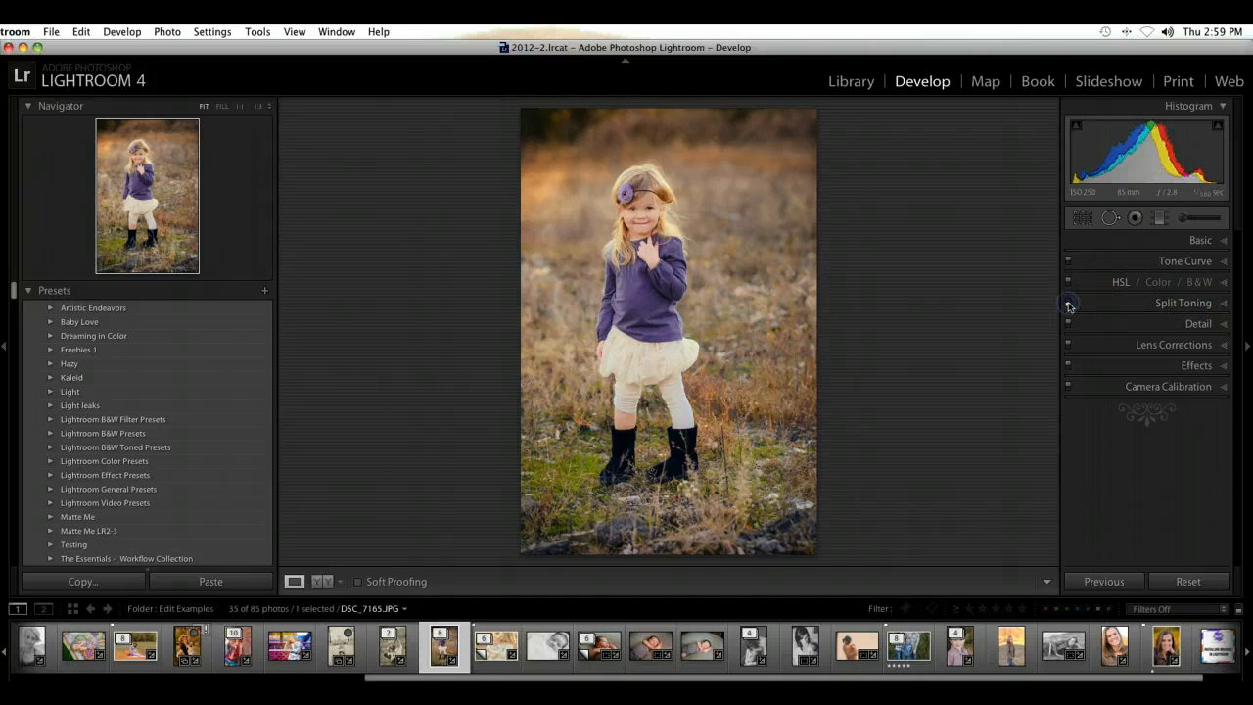
left_click(1069, 263)
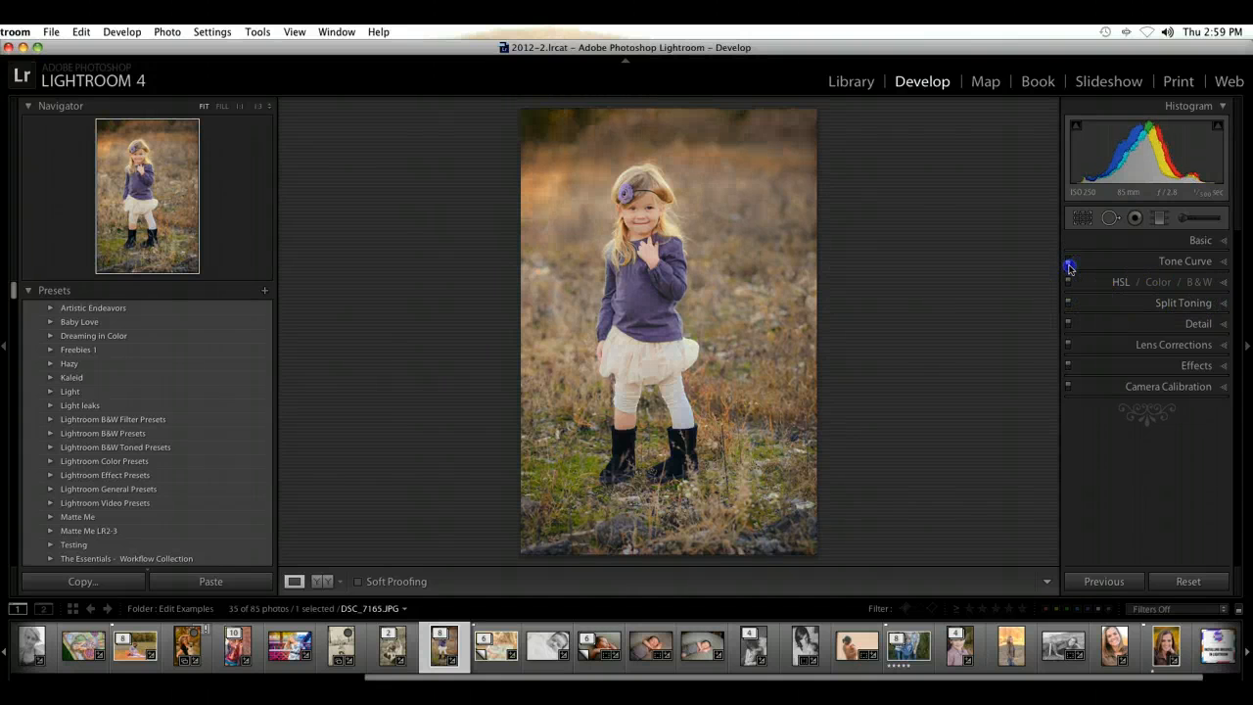
left_click(1068, 262)
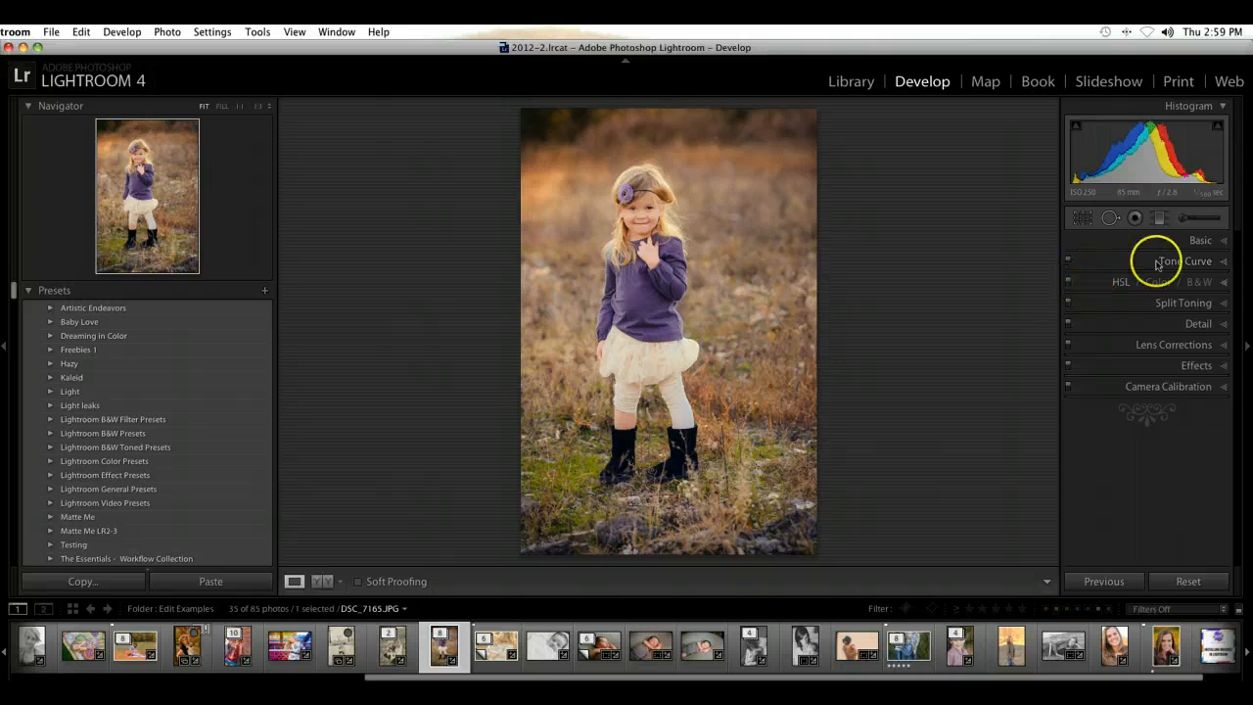
Step: Flatten the Red channel's point curve in the Tone Curve settings
left_click(1224, 263)
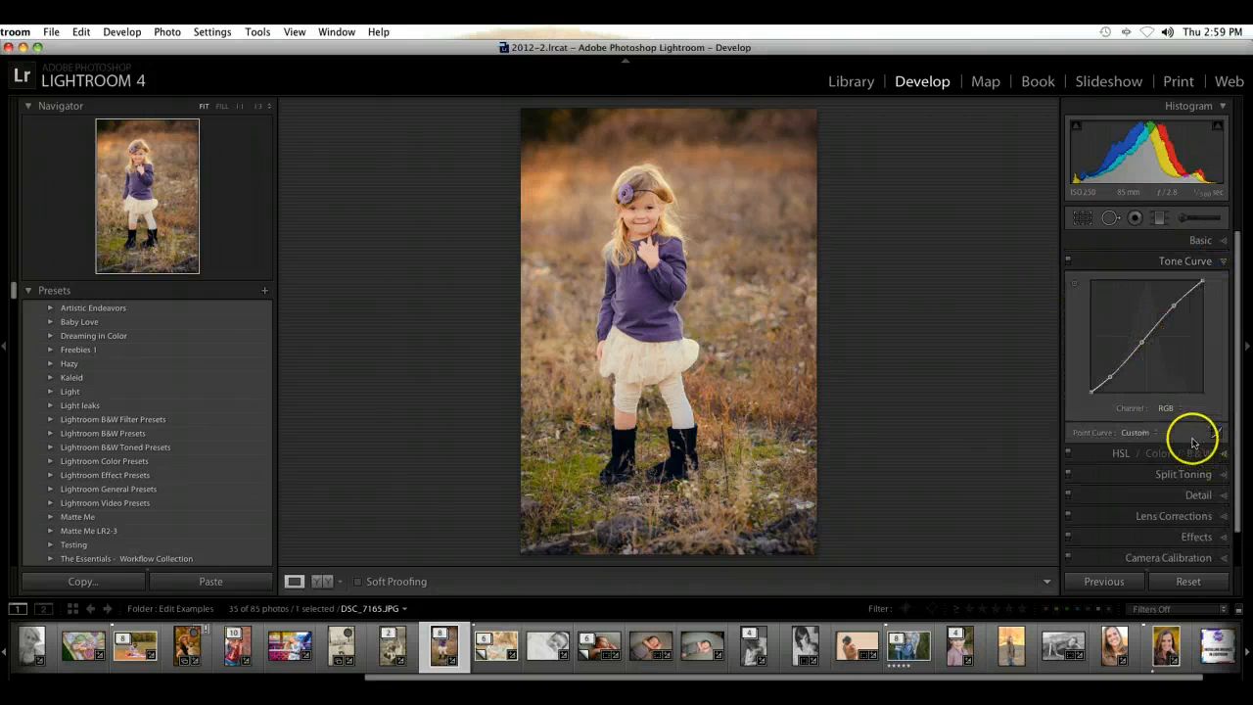
left_click(1170, 413)
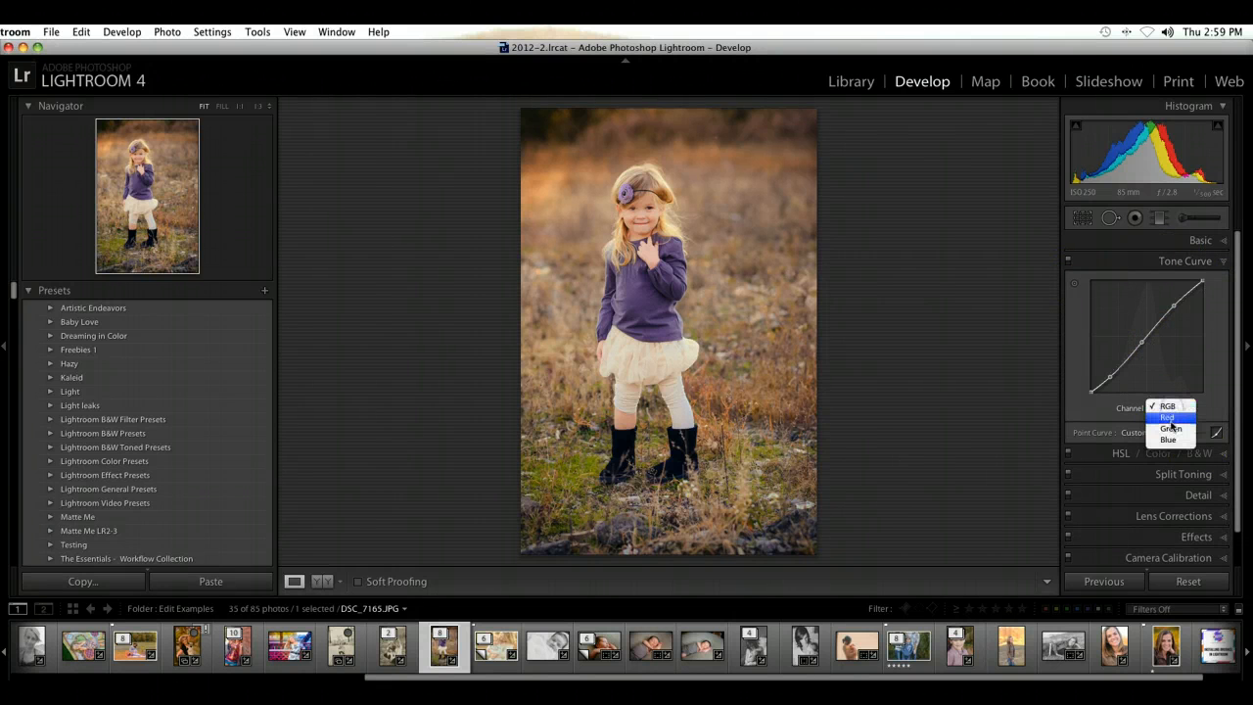
left_click(1174, 421)
right_click(1151, 349)
left_click(1159, 353)
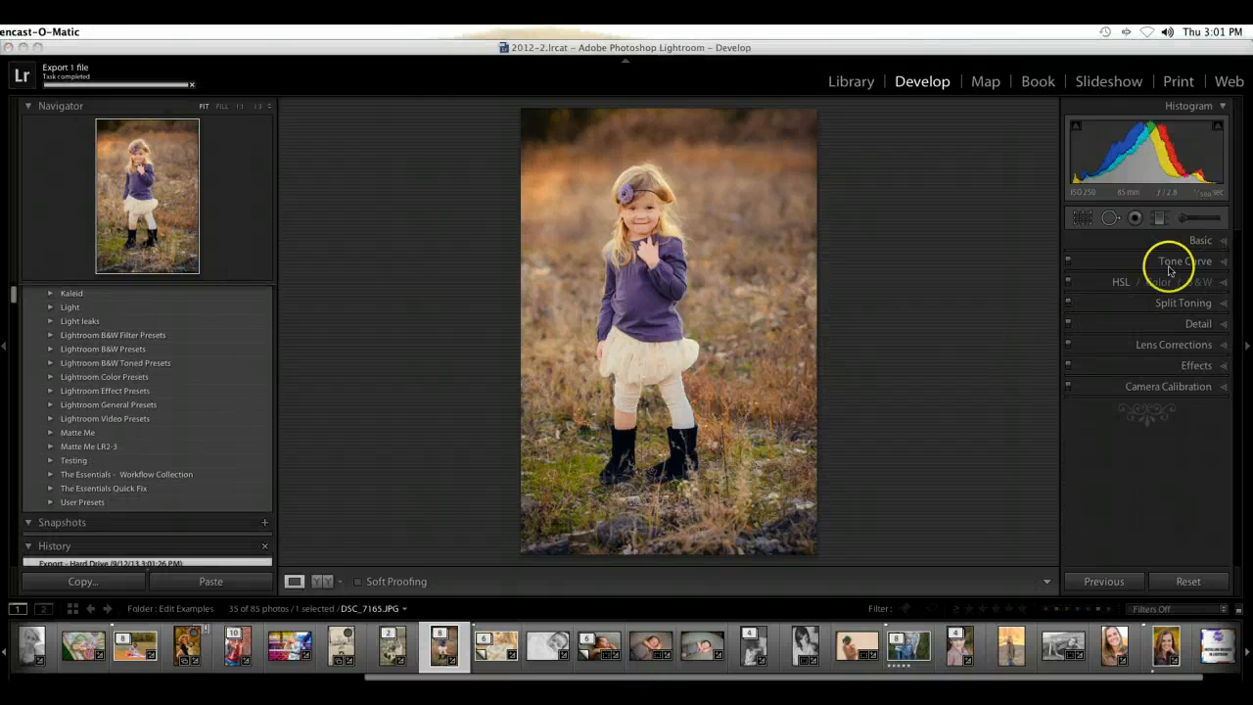
Step: Reset the HSL Hue values for Blue and Purple to 0
left_click(1221, 286)
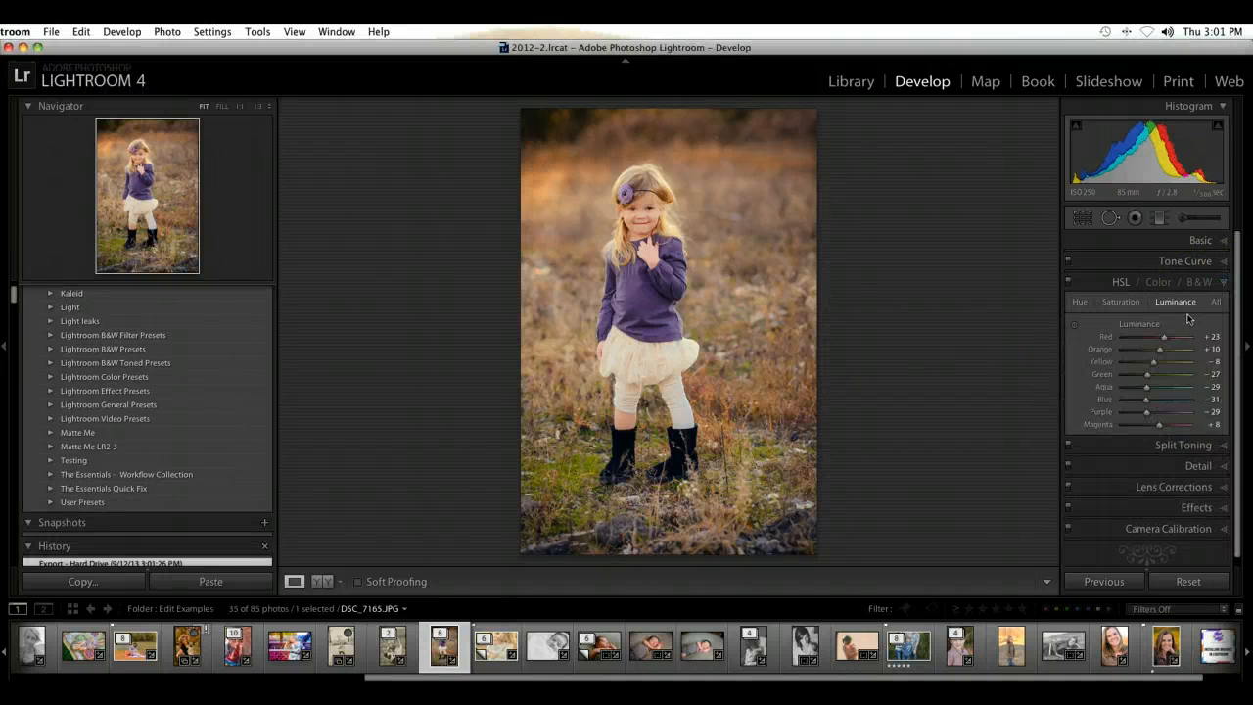
left_click(1080, 301)
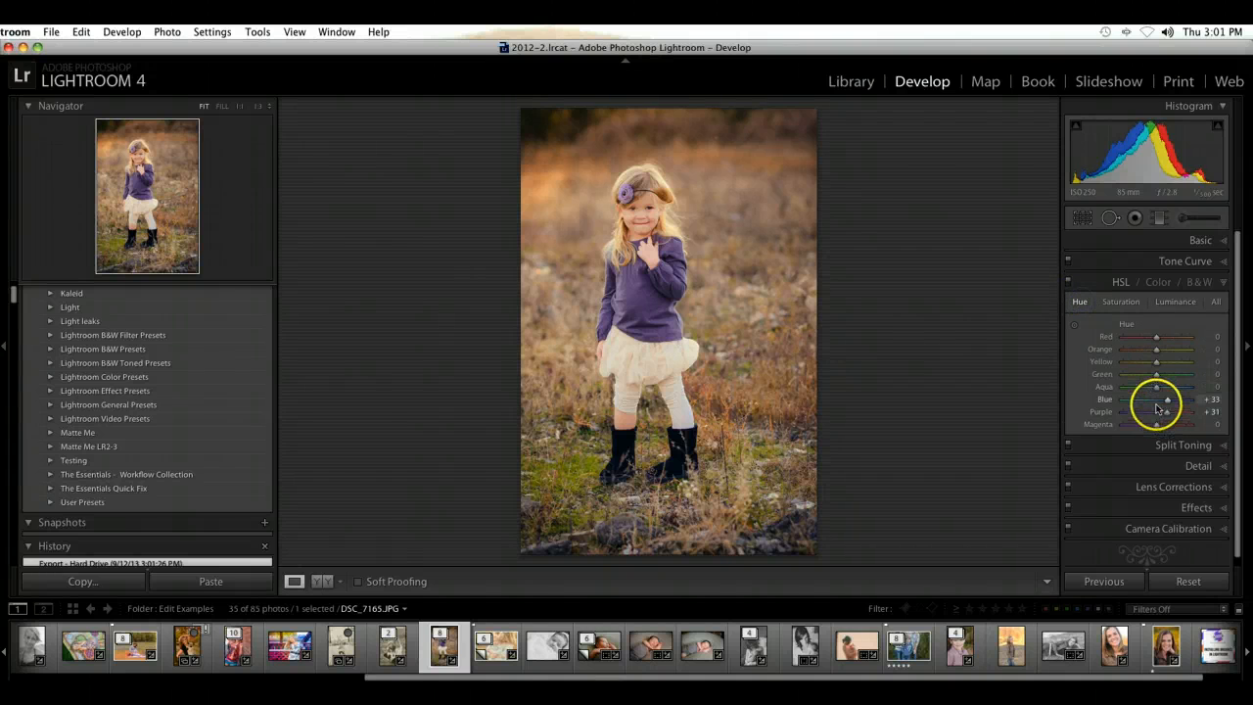
left_click(1157, 400)
left_click(1156, 415)
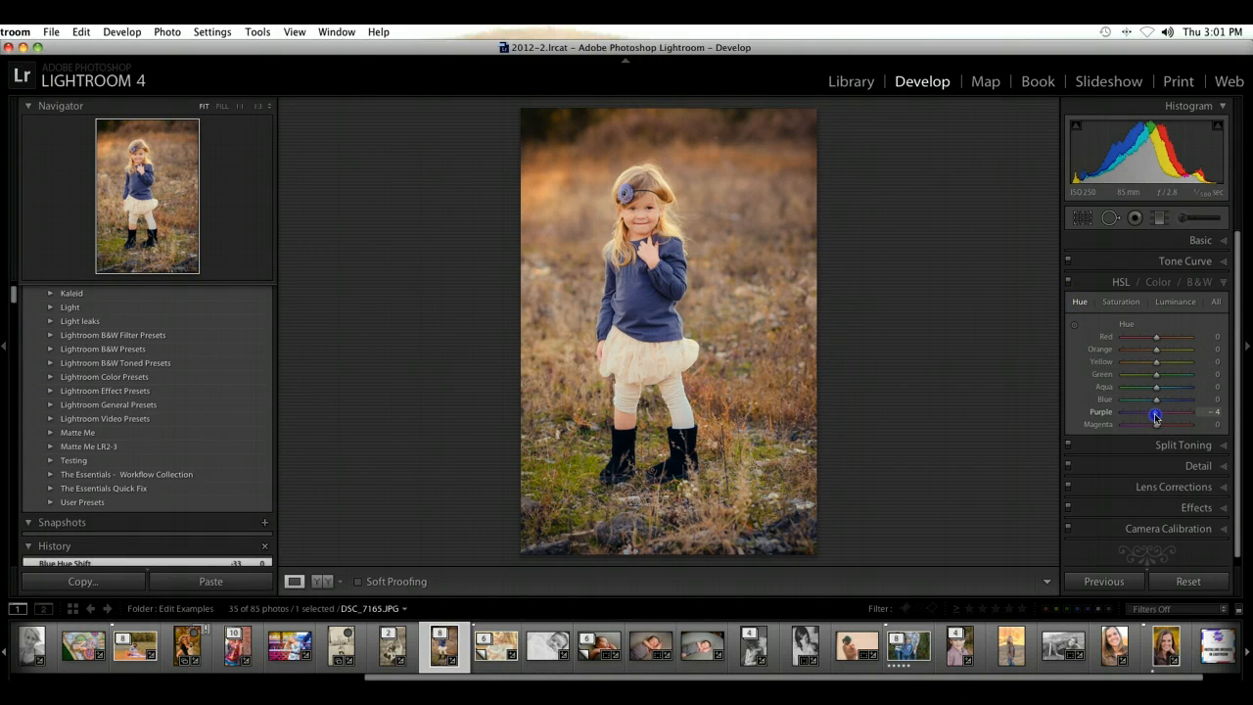
left_click_drag(1160, 415, 1157, 415)
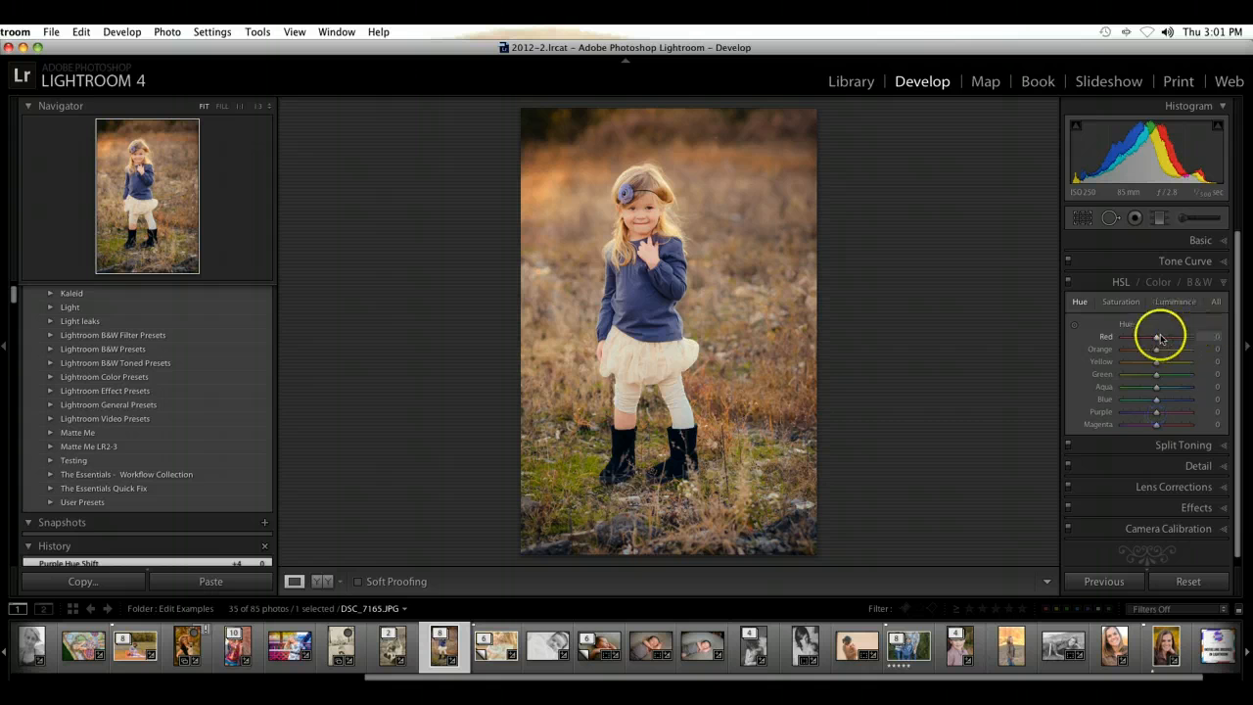
Step: Lower the HSL Saturation to -6 for Blue and -4 for Purple
left_click(1182, 302)
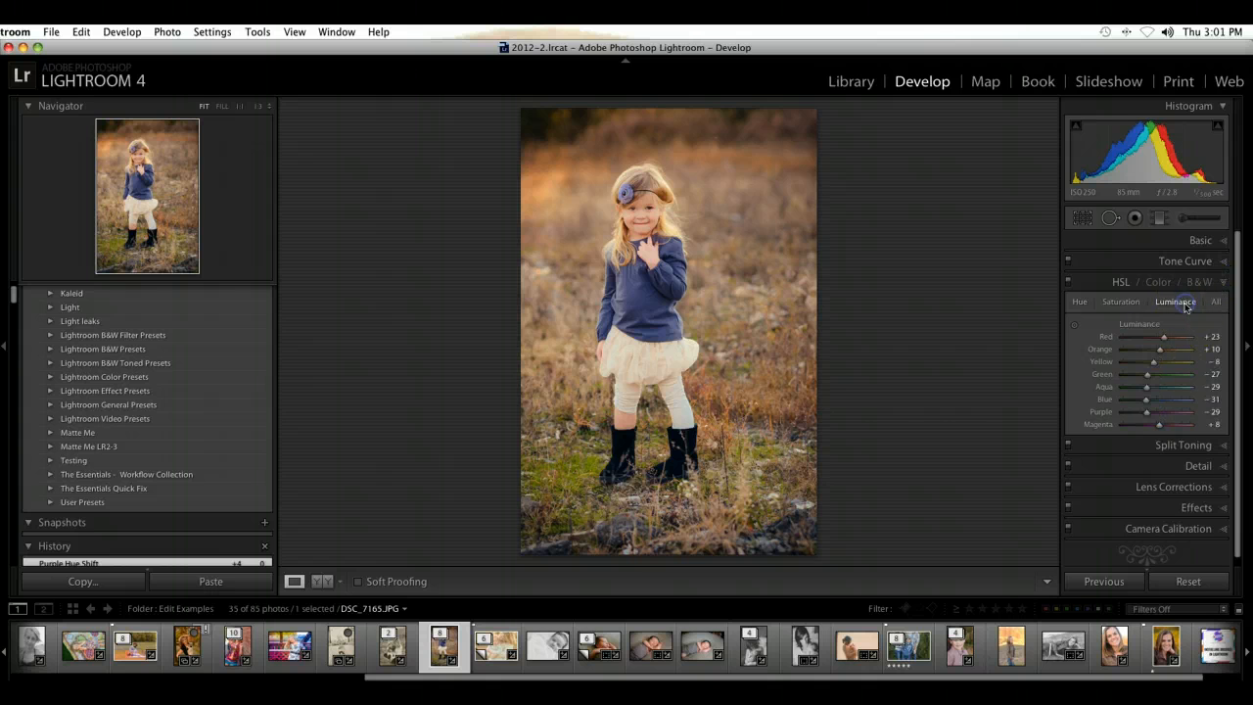
left_click(1129, 304)
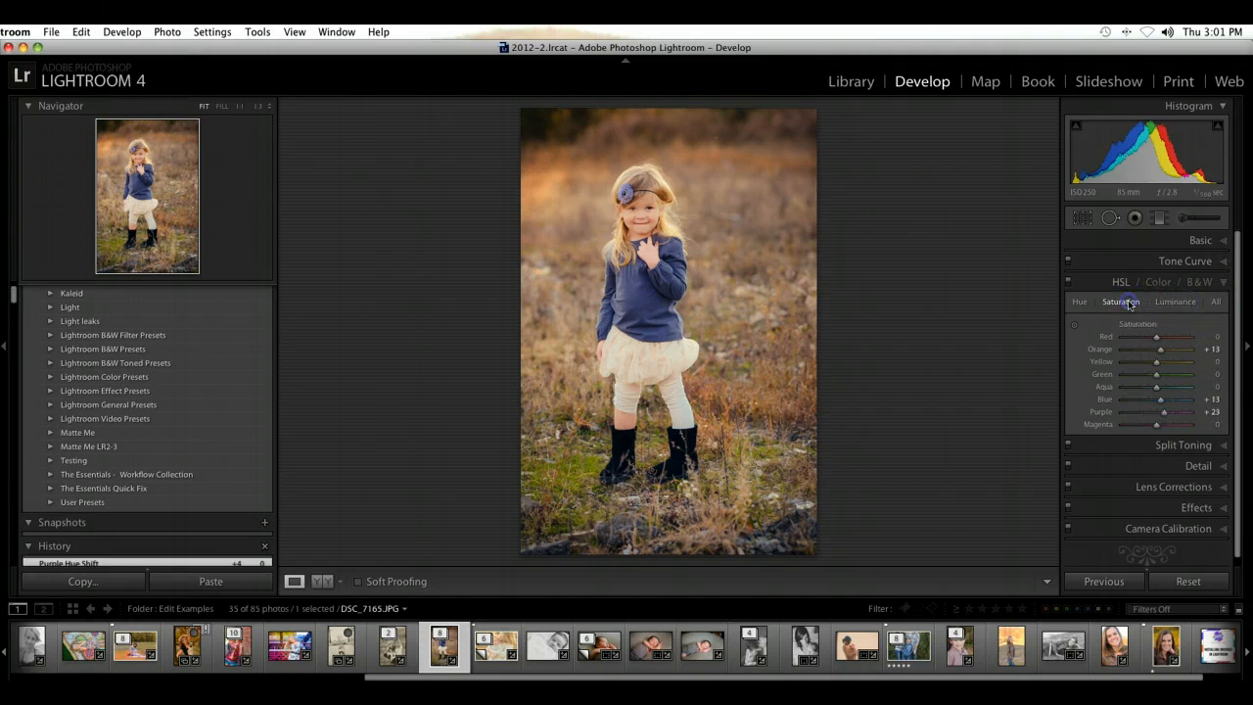
left_click(1155, 401)
left_click(1155, 414)
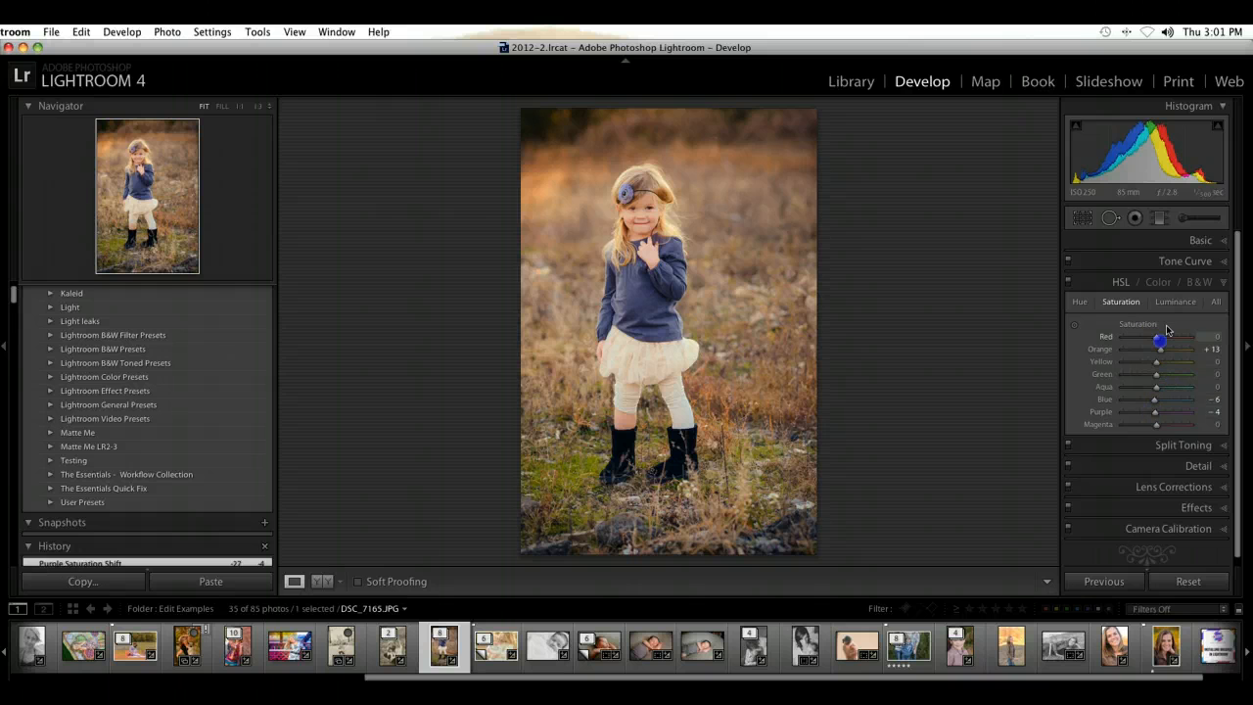
Step: Flatten the Blue and Red channel curves in the Tone Curve settings
left_click(1192, 271)
right_click(1158, 327)
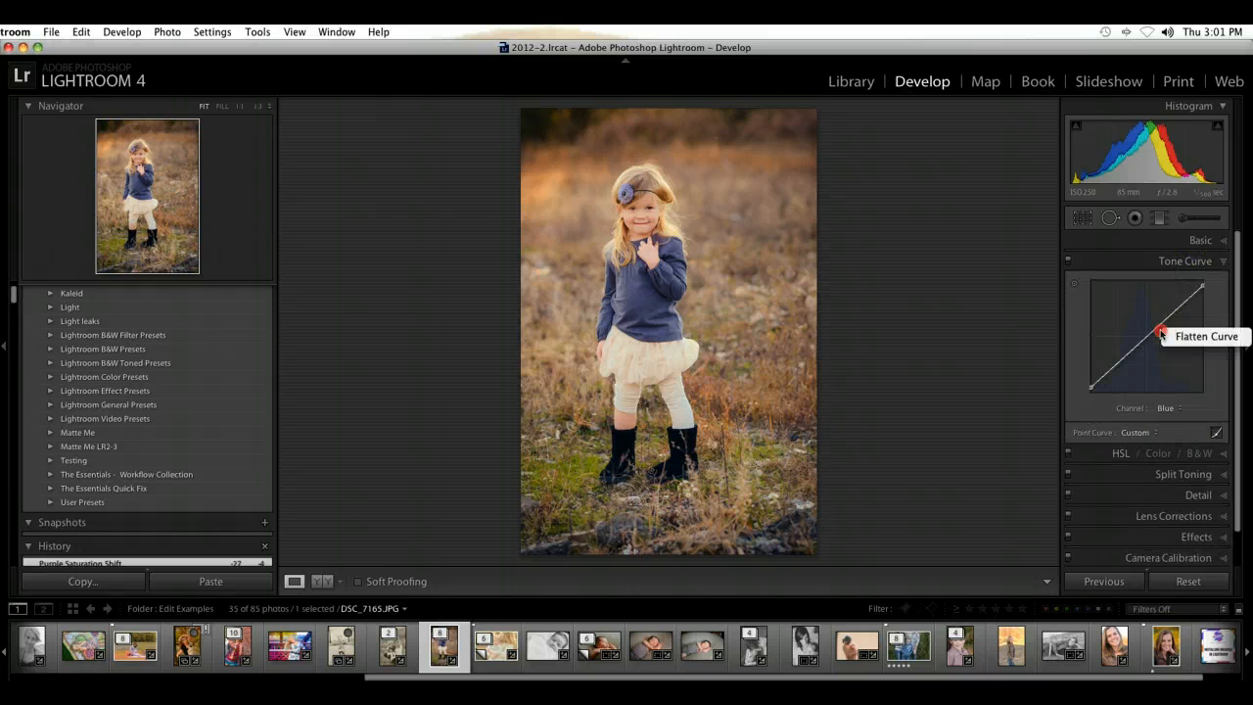
left_click(1182, 342)
left_click(1163, 409)
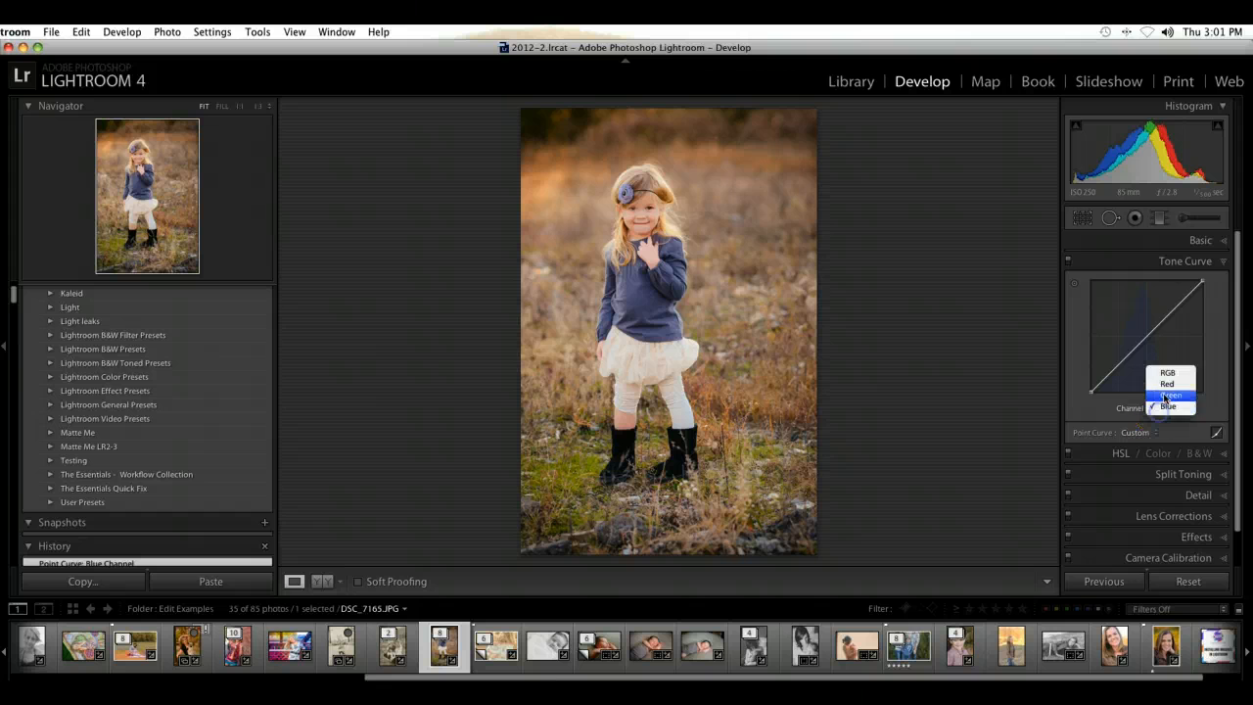
left_click(1163, 383)
right_click(1138, 362)
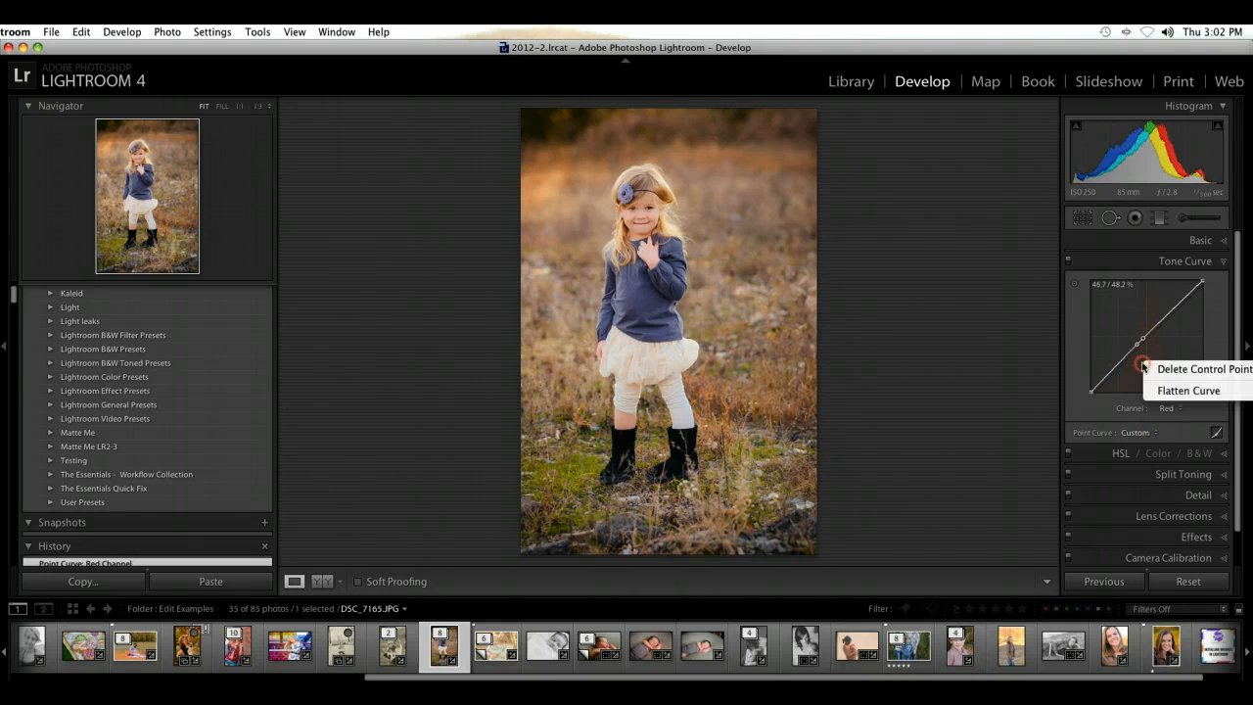
left_click(1162, 386)
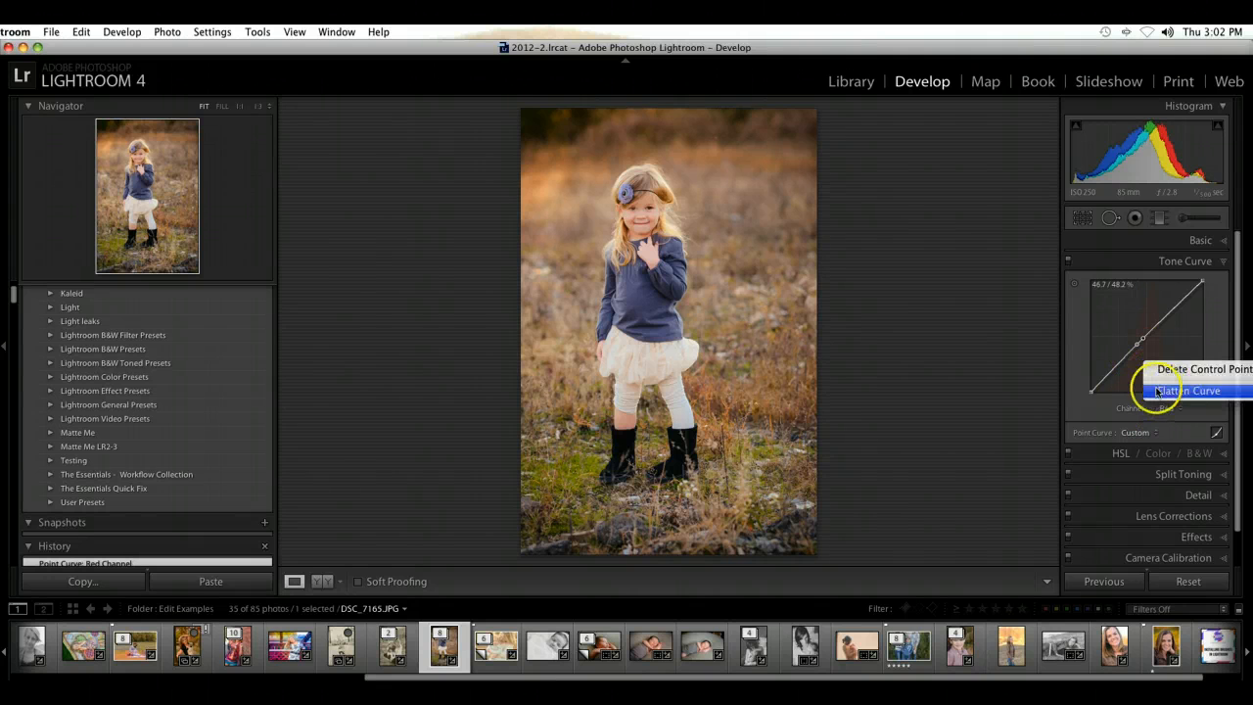
left_click(1198, 272)
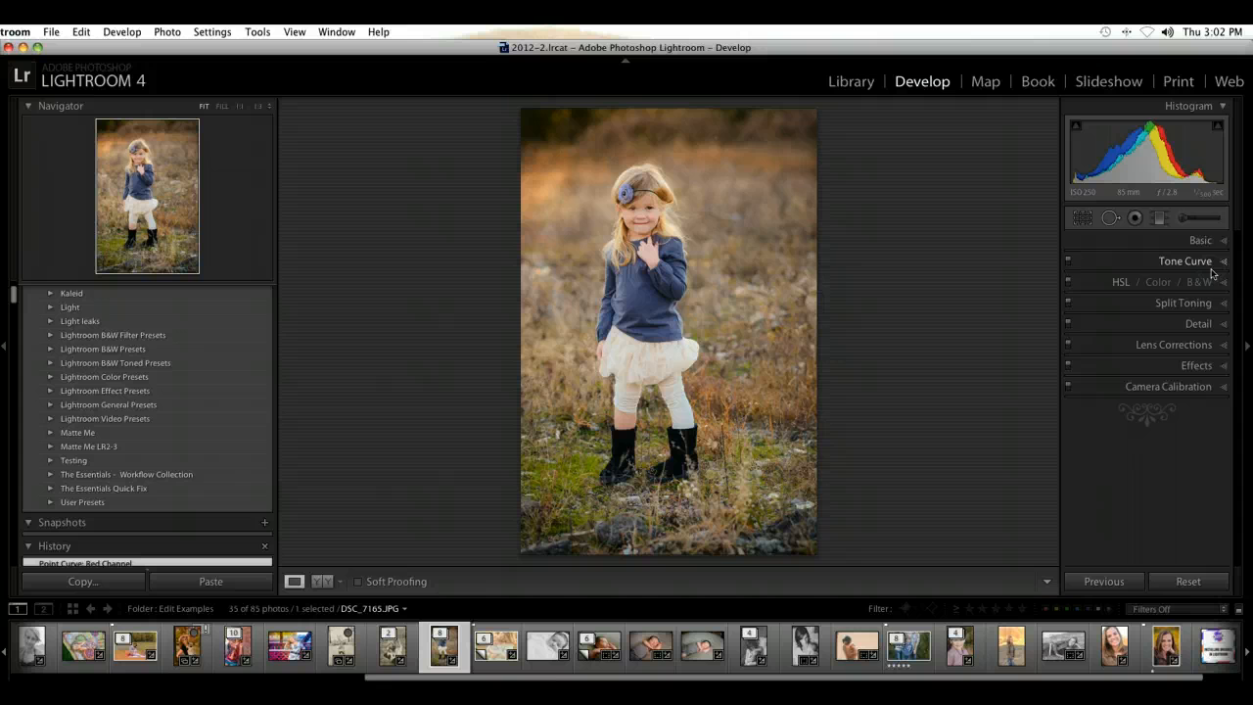
Step: Turn off split toning, compare the photo before and after the edit, and show the Basic adjustments
left_click(1070, 322)
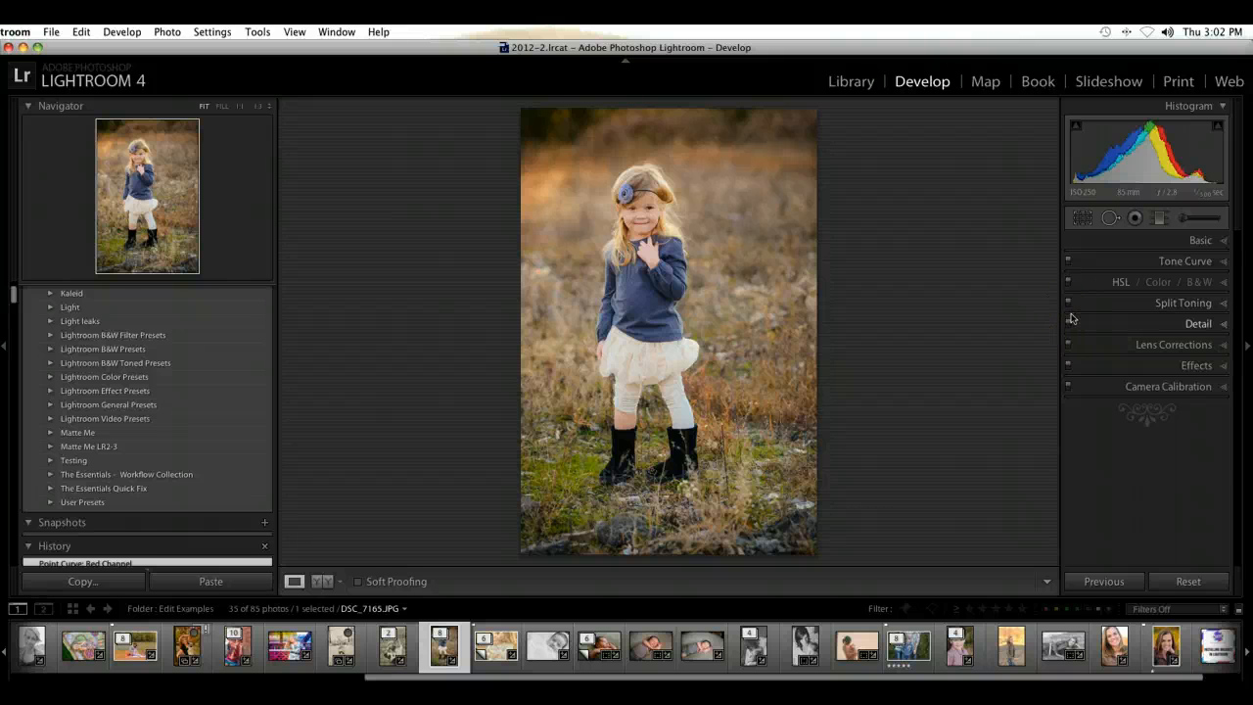
left_click(1069, 302)
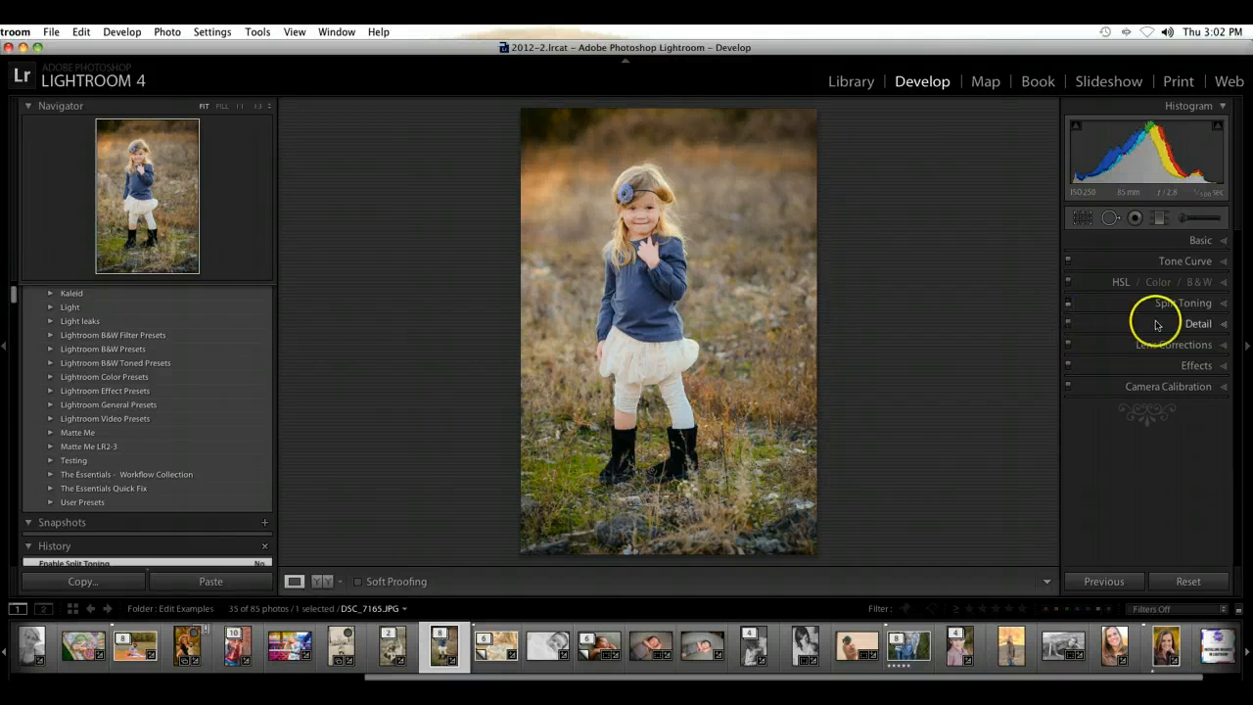
key("backslash")
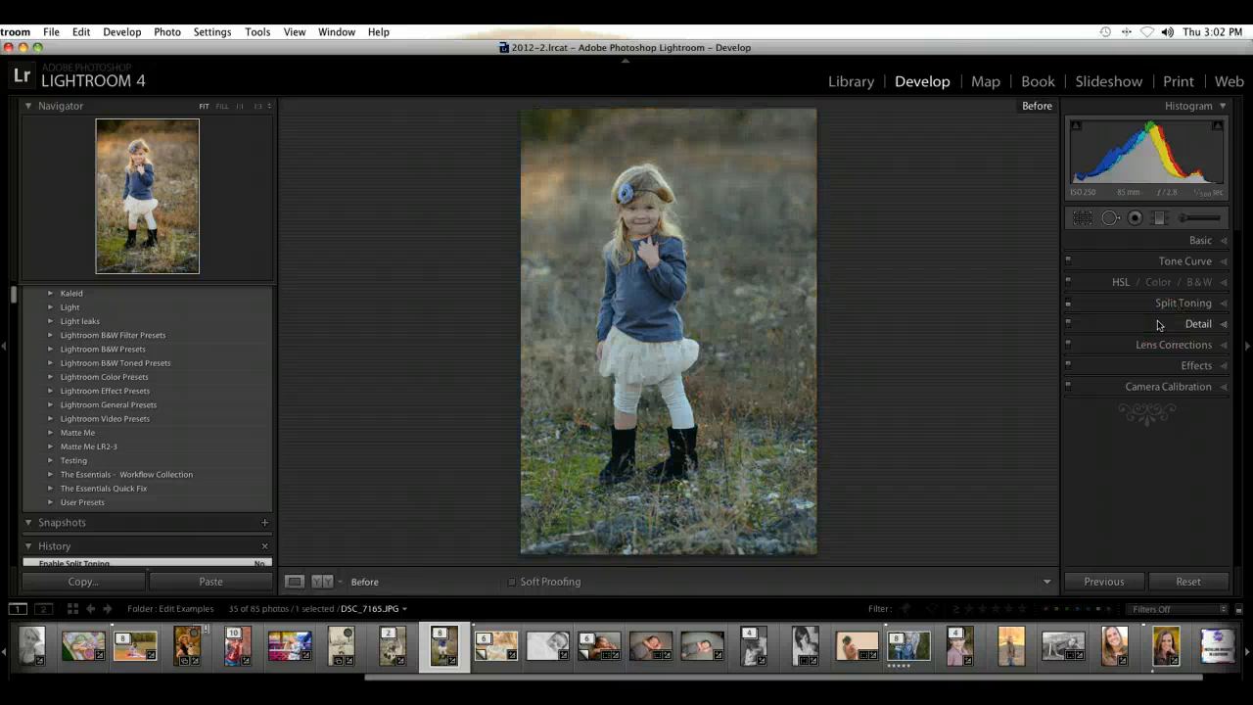
key("backslash")
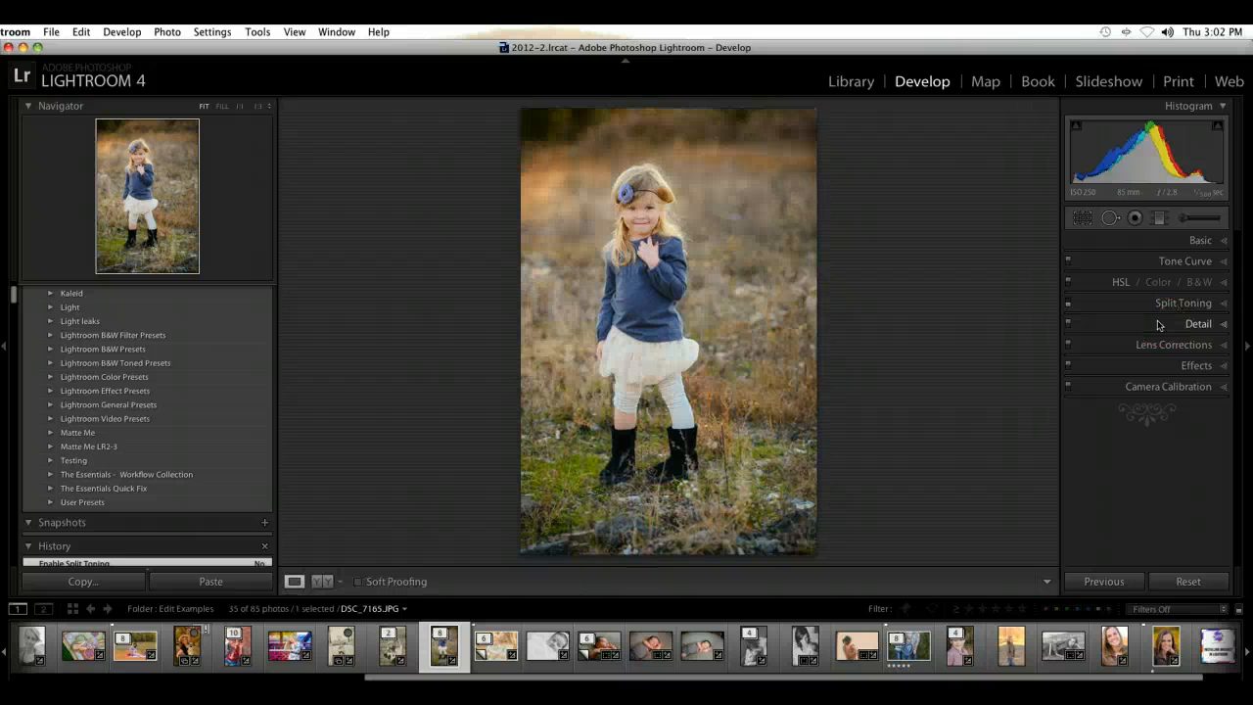
left_click(1156, 286)
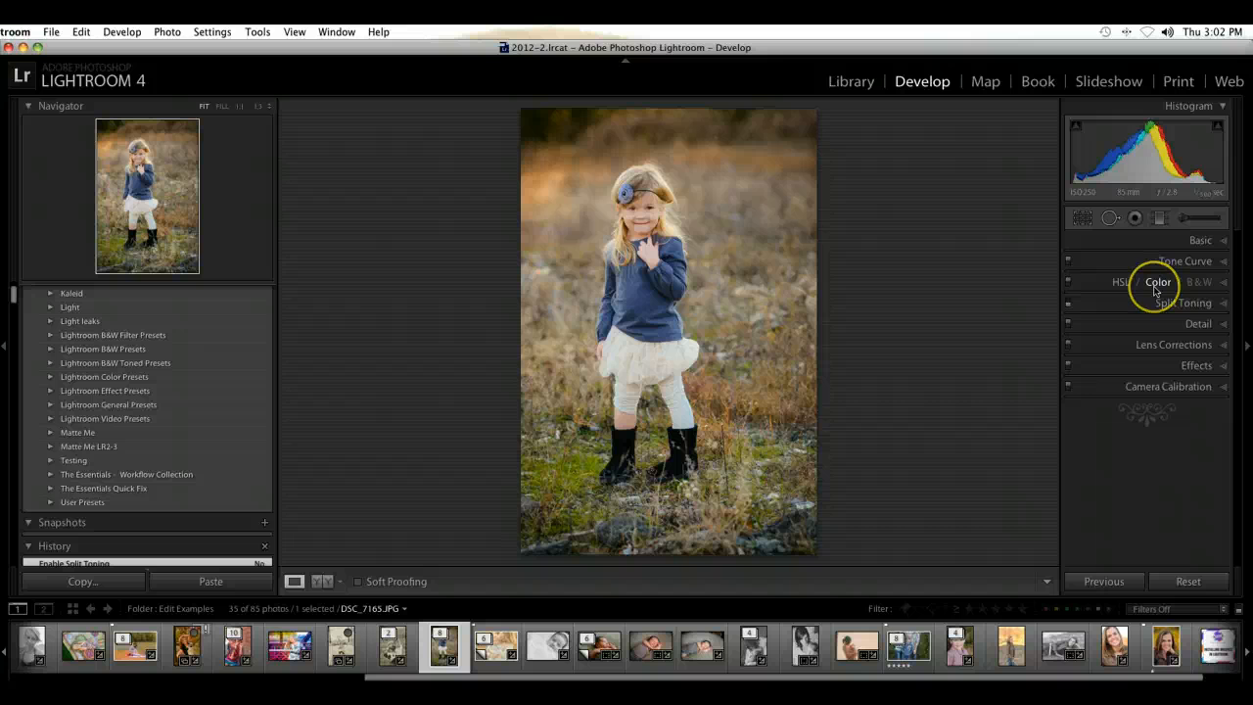
left_click(1201, 242)
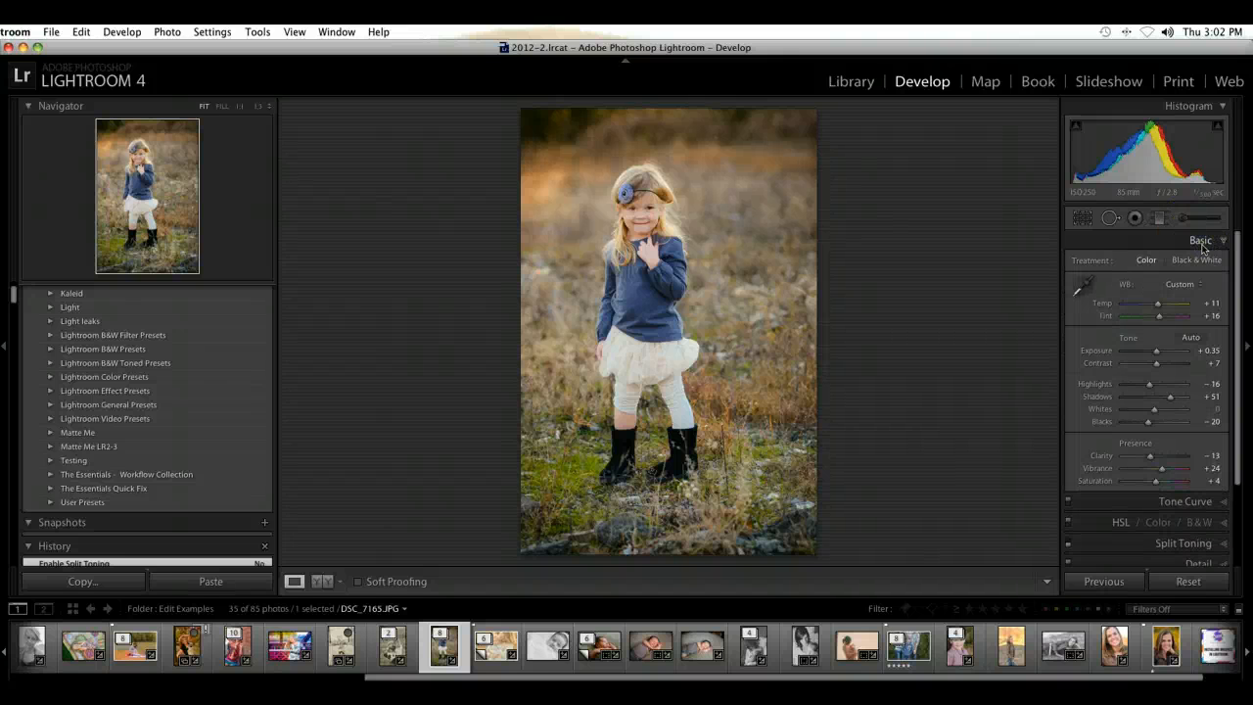
key("backslash")
key("backslash")
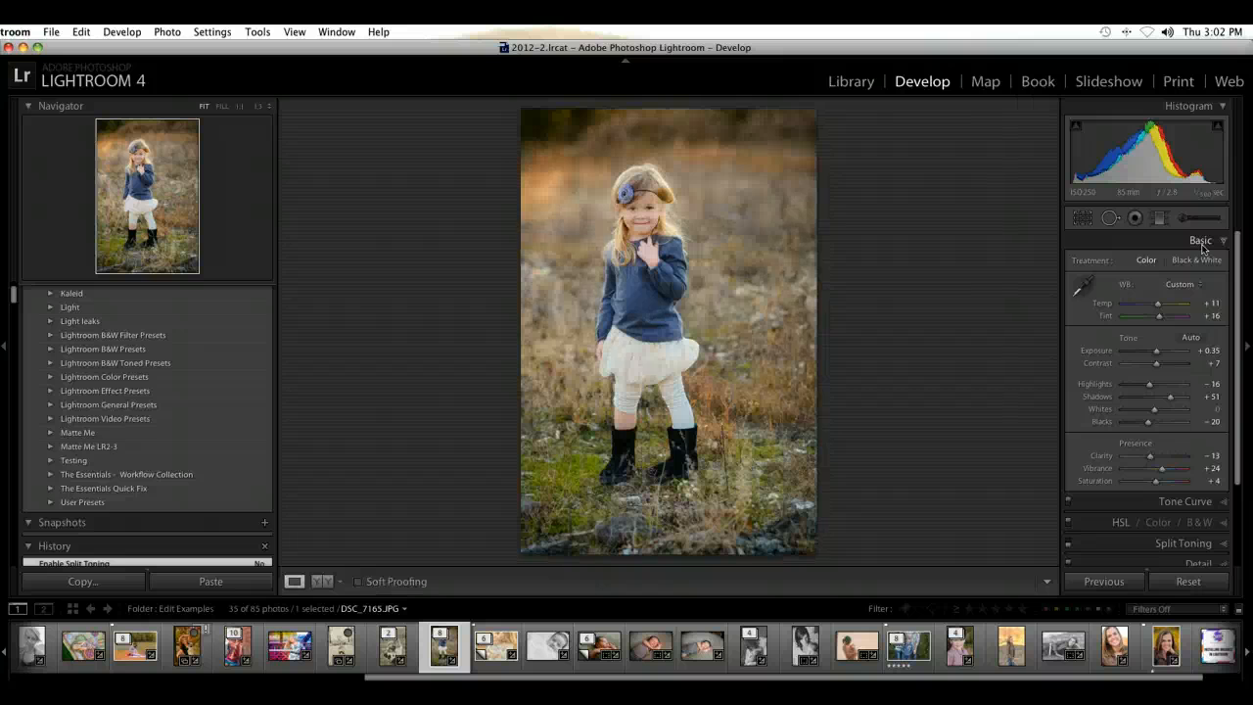
Step: Sample the girl's blue shirt as the neutral target for the white balance, and set Temp to +11
left_click(1094, 292)
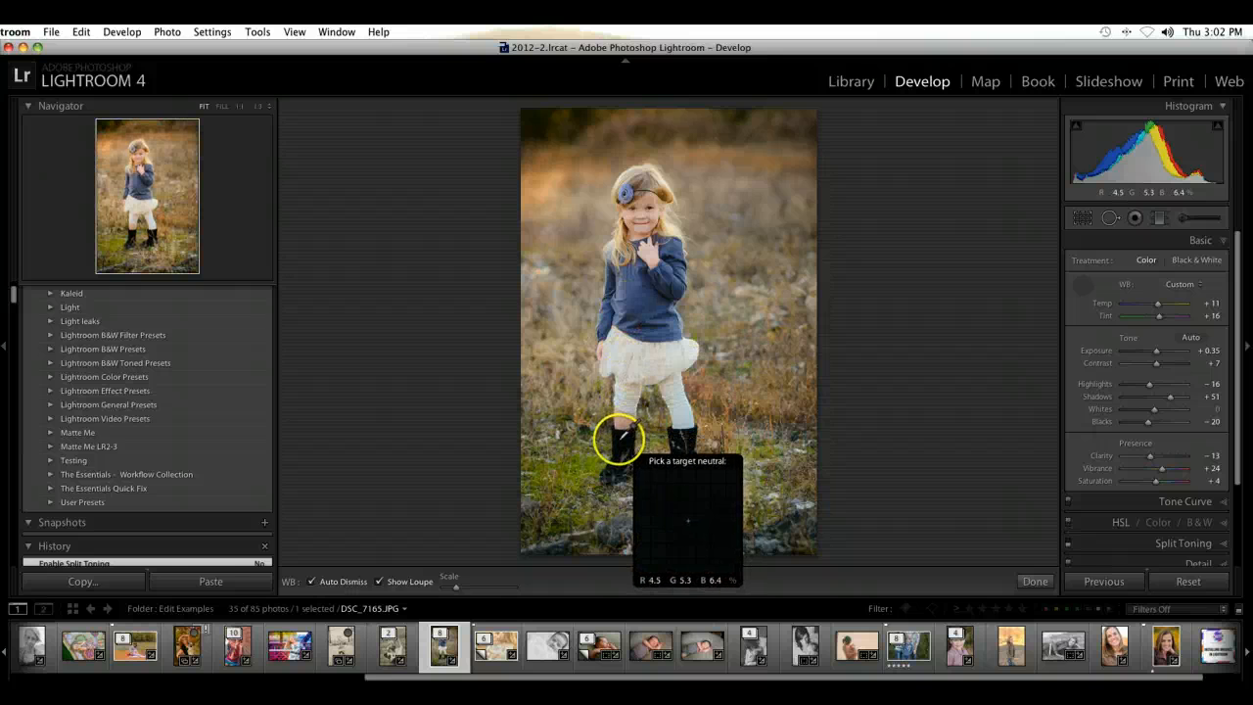
left_click(624, 289)
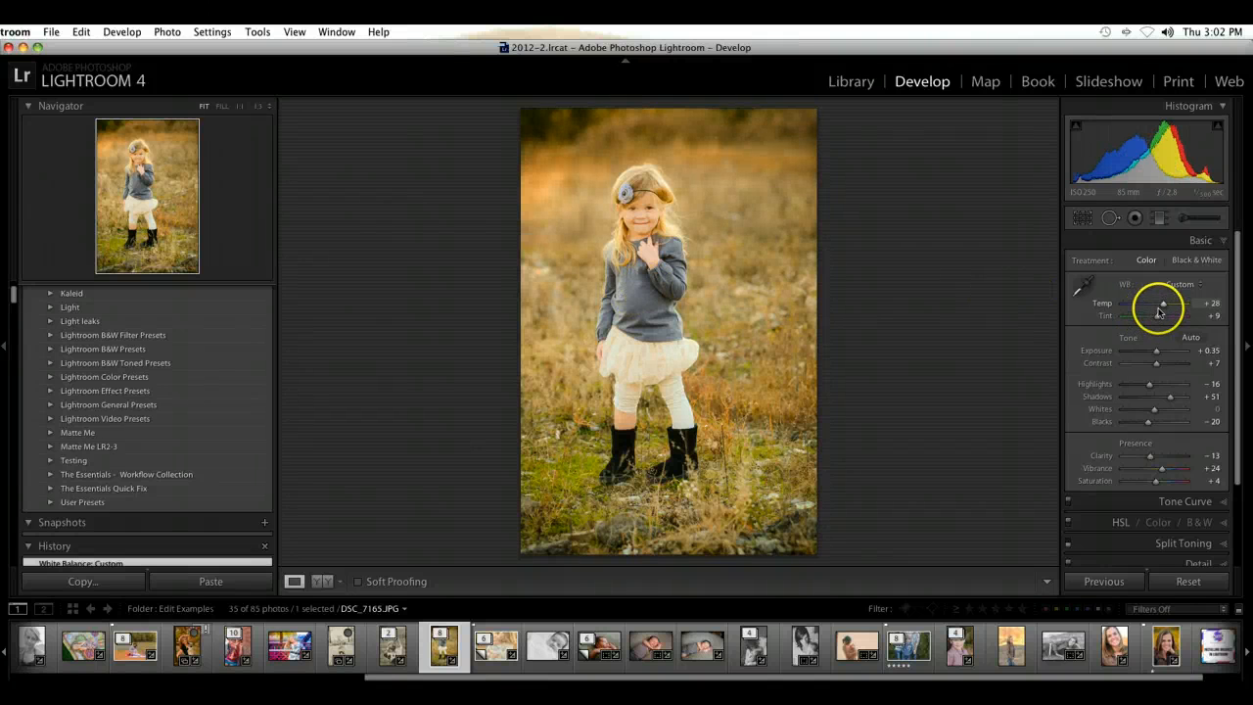
left_click_drag(1162, 303, 1158, 310)
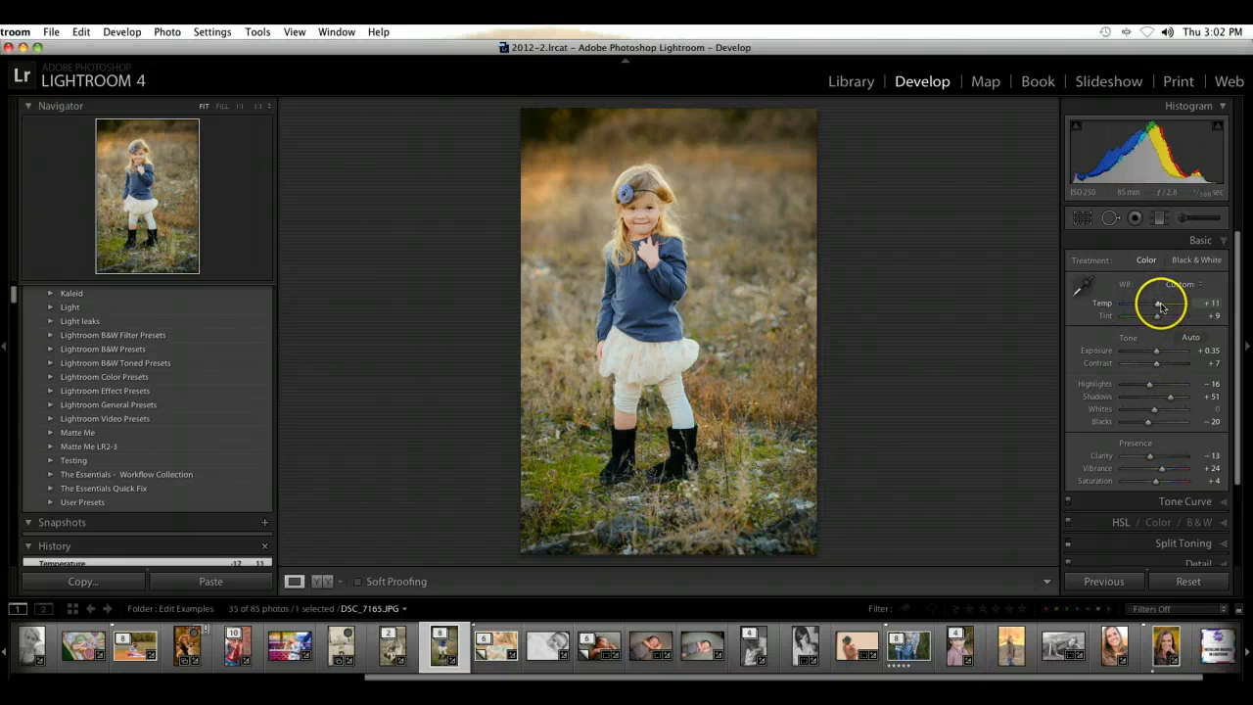
Step: Try a warmer Temp of +21 with Exposure +0.25, and restore Temp +11 and Exposure +0.35
left_click_drag(1161, 306, 1164, 306)
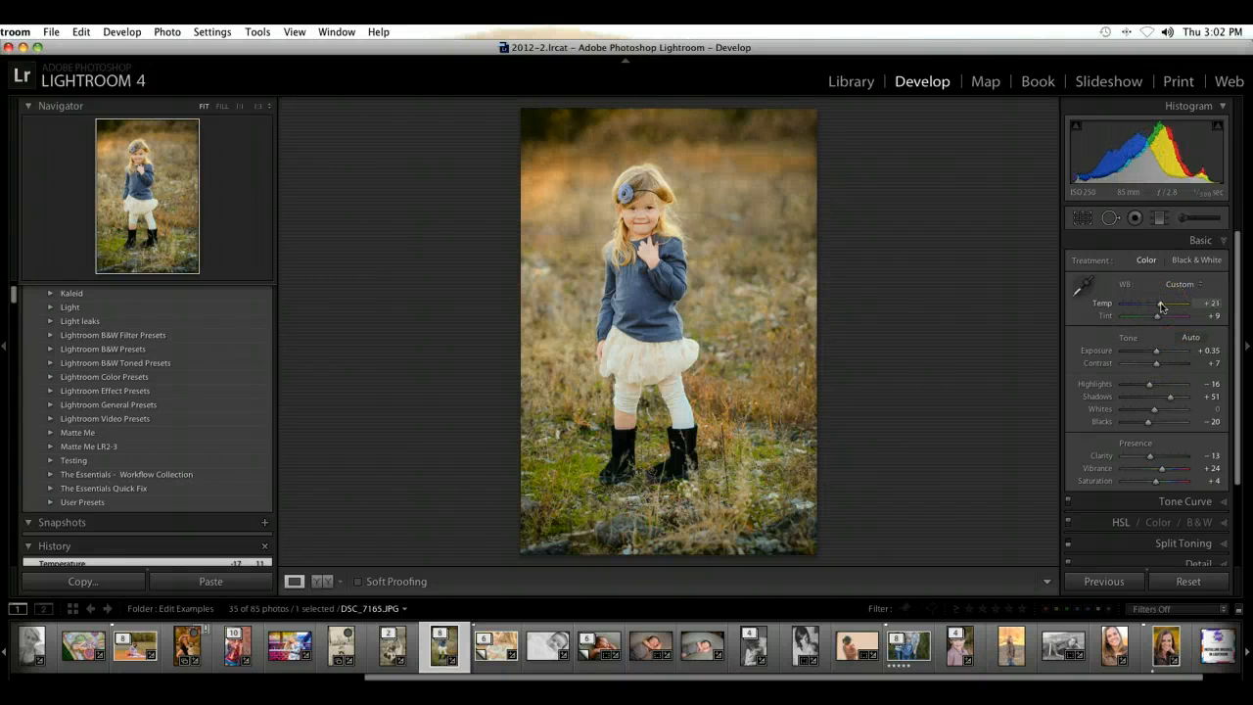
left_click_drag(1156, 359, 1154, 360)
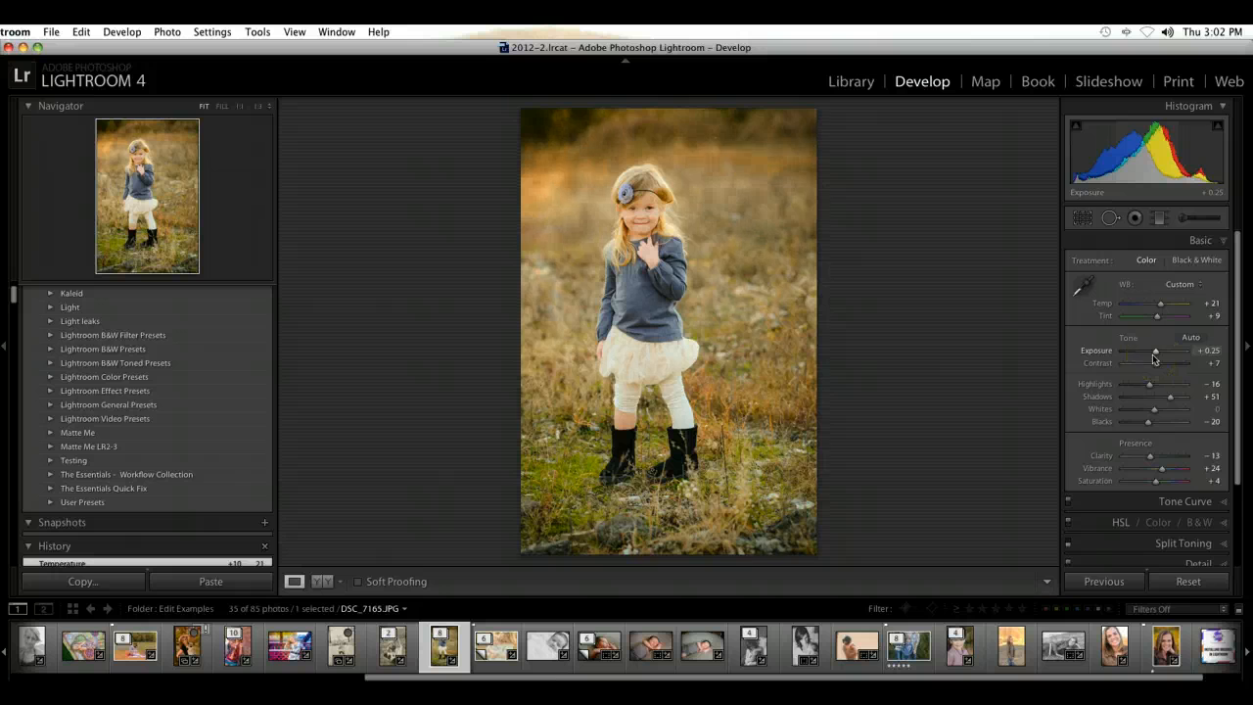
left_click_drag(1159, 304, 1161, 310)
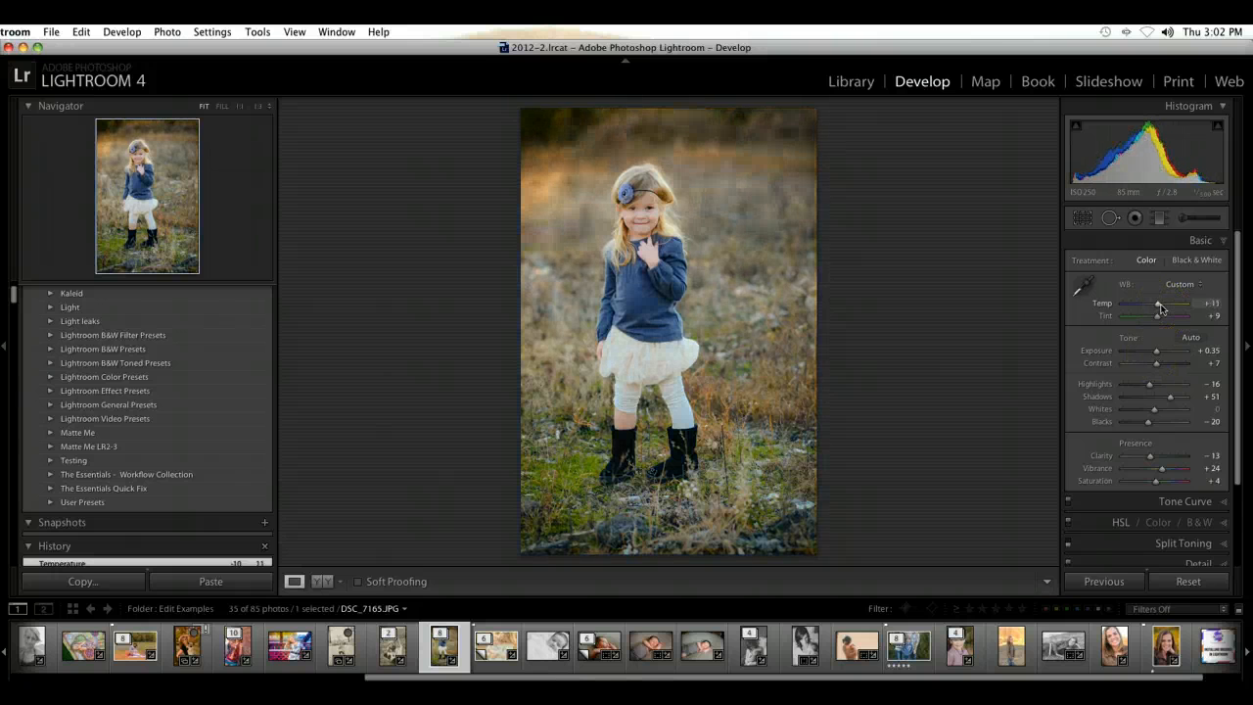
Step: Compare the girl's portrait before and after the edit several times
key("backslash")
key("backslash")
key("backslash")
key("backslash")
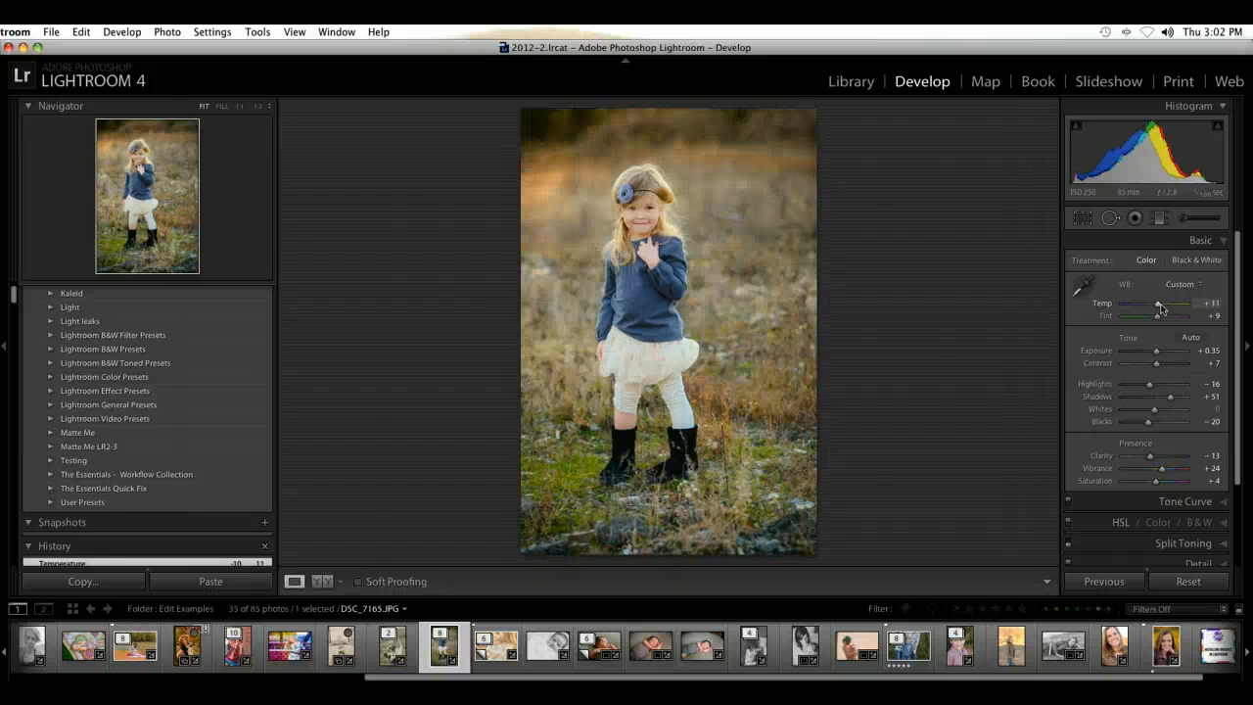
key("backslash")
key("backslash")
key("backslash")
key("backslash")
key("backslash")
key("backslash")
key("backslash")
key("backslash")
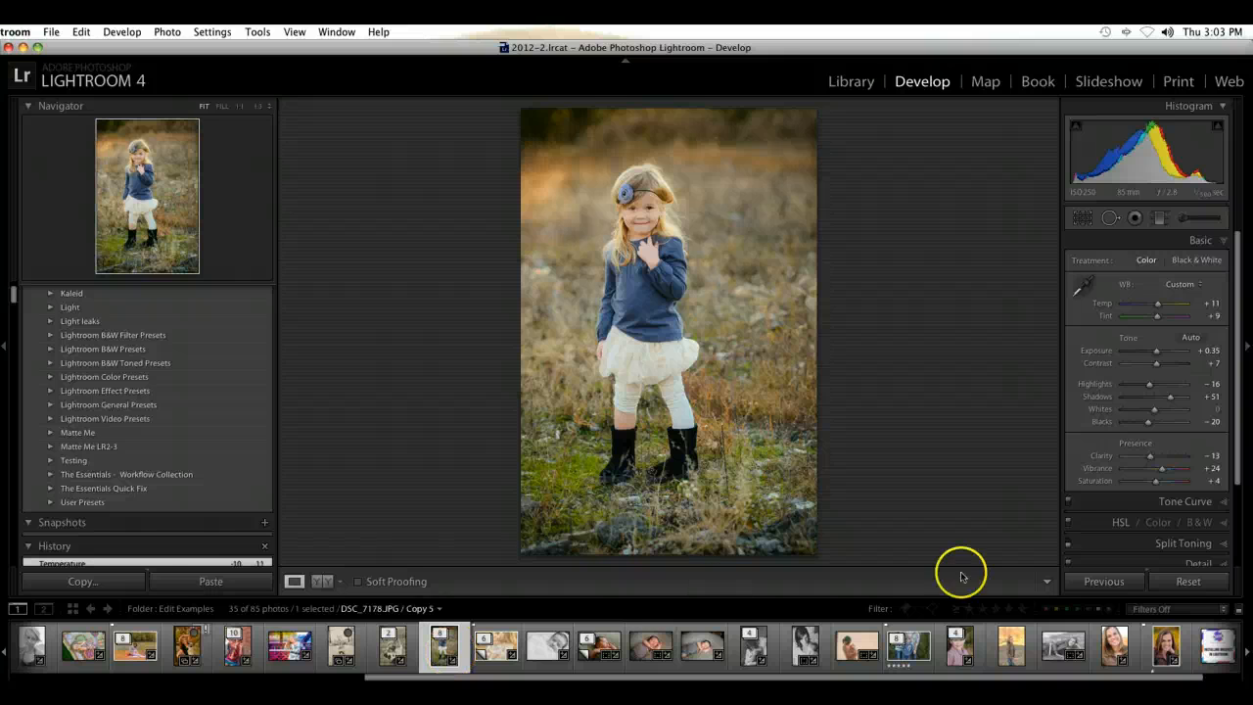
Step: Show the RGB channel's tone curve, and turn split toning back on for the portrait
left_click(1215, 238)
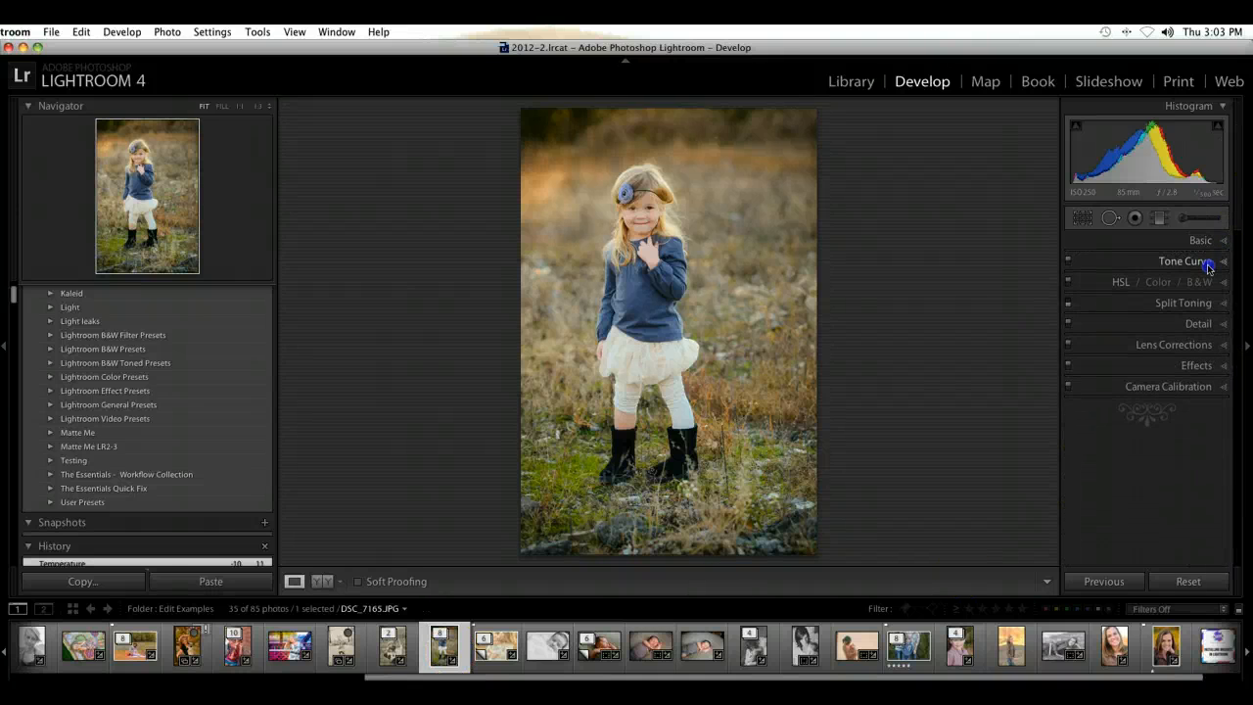
left_click(1218, 260)
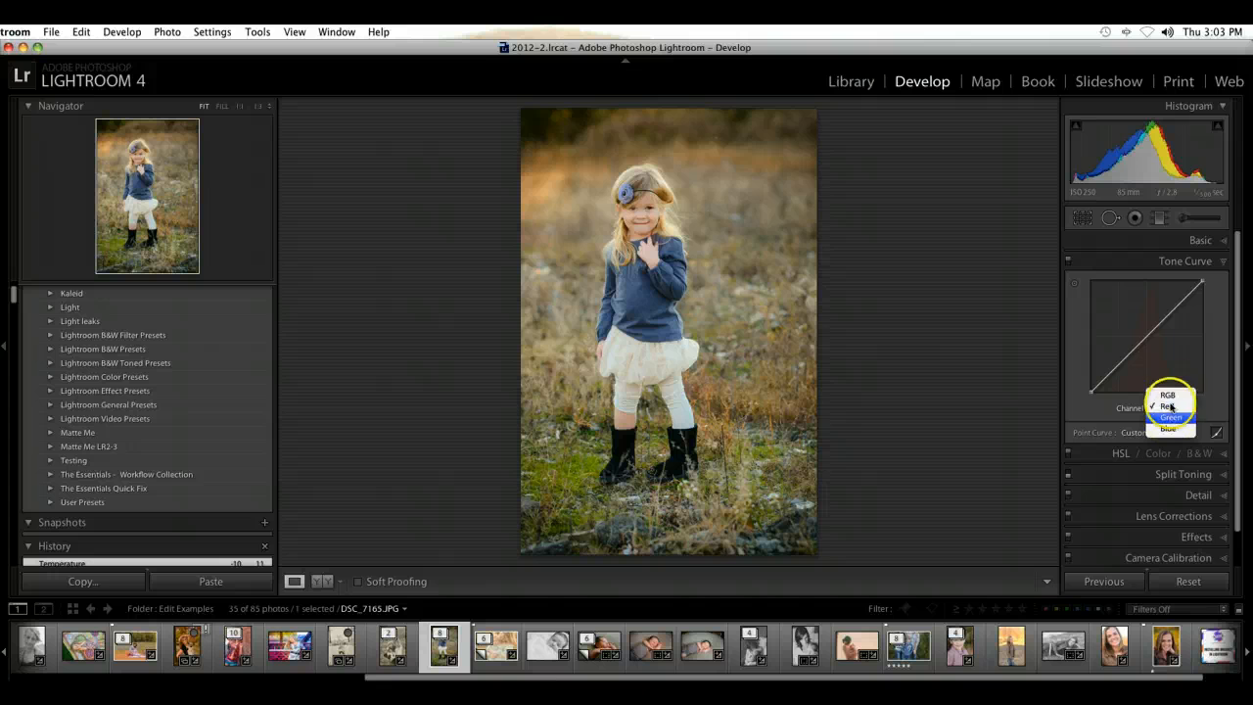
left_click(1181, 317)
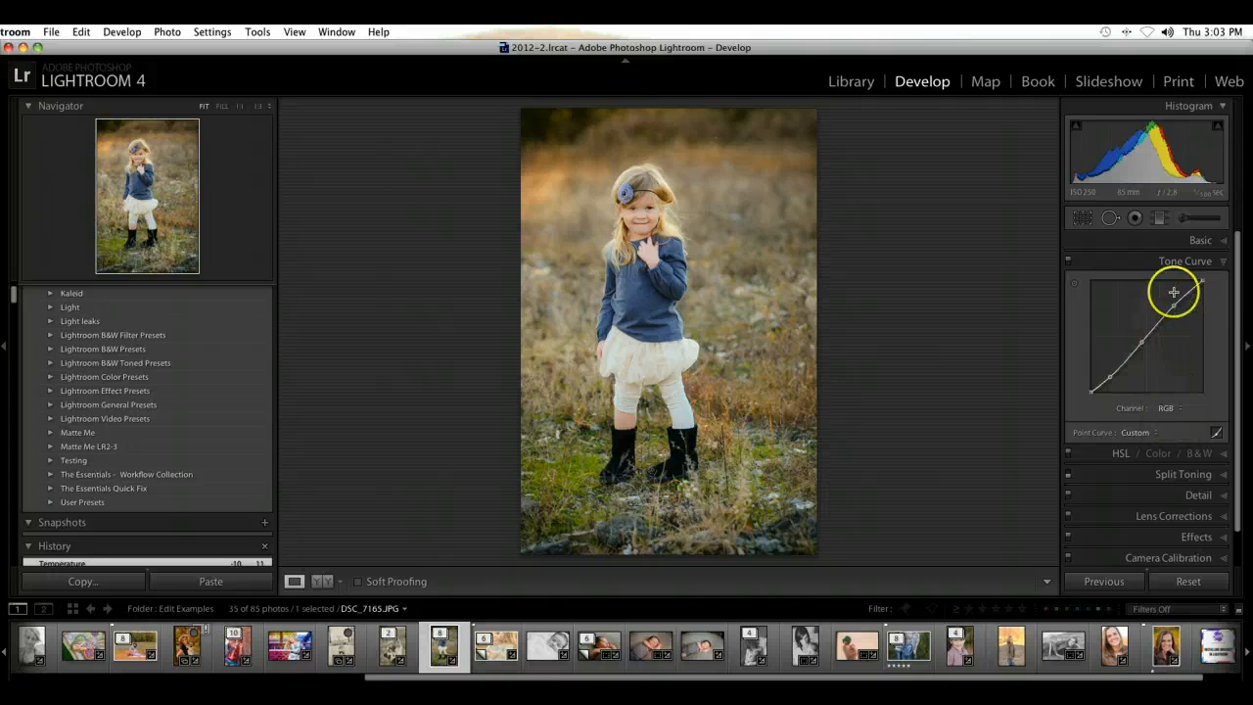
left_click(1224, 260)
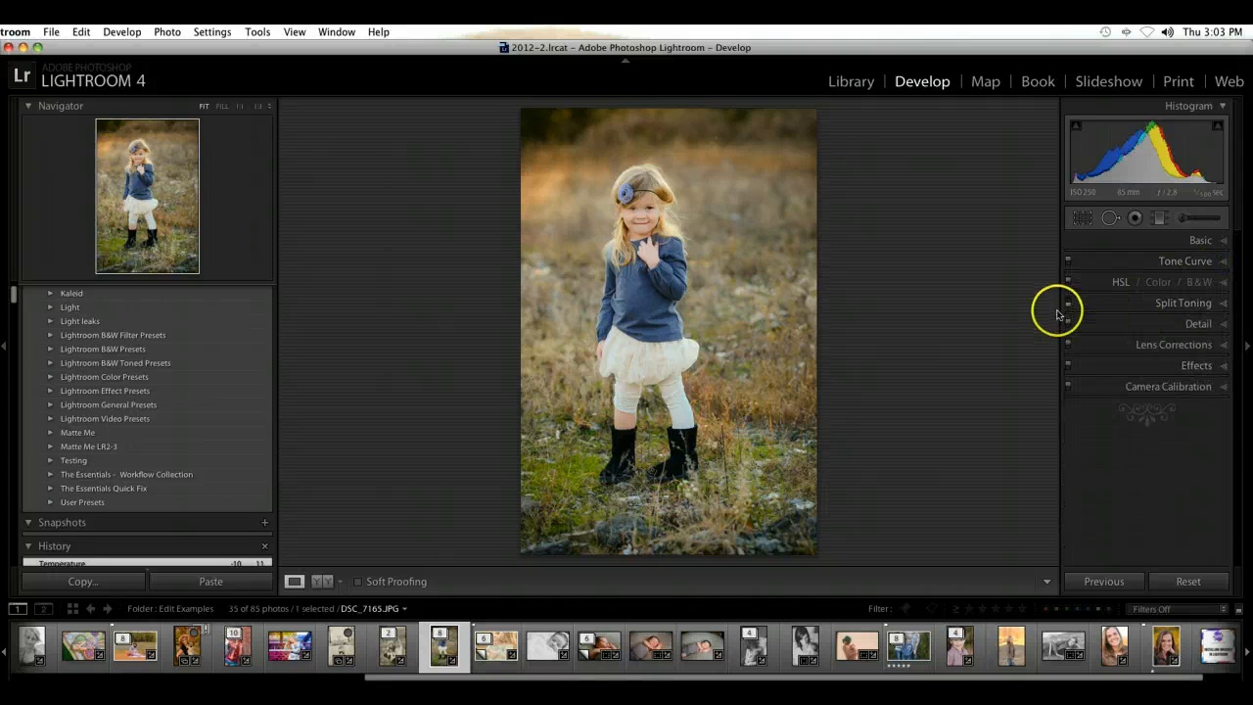
left_click(1068, 304)
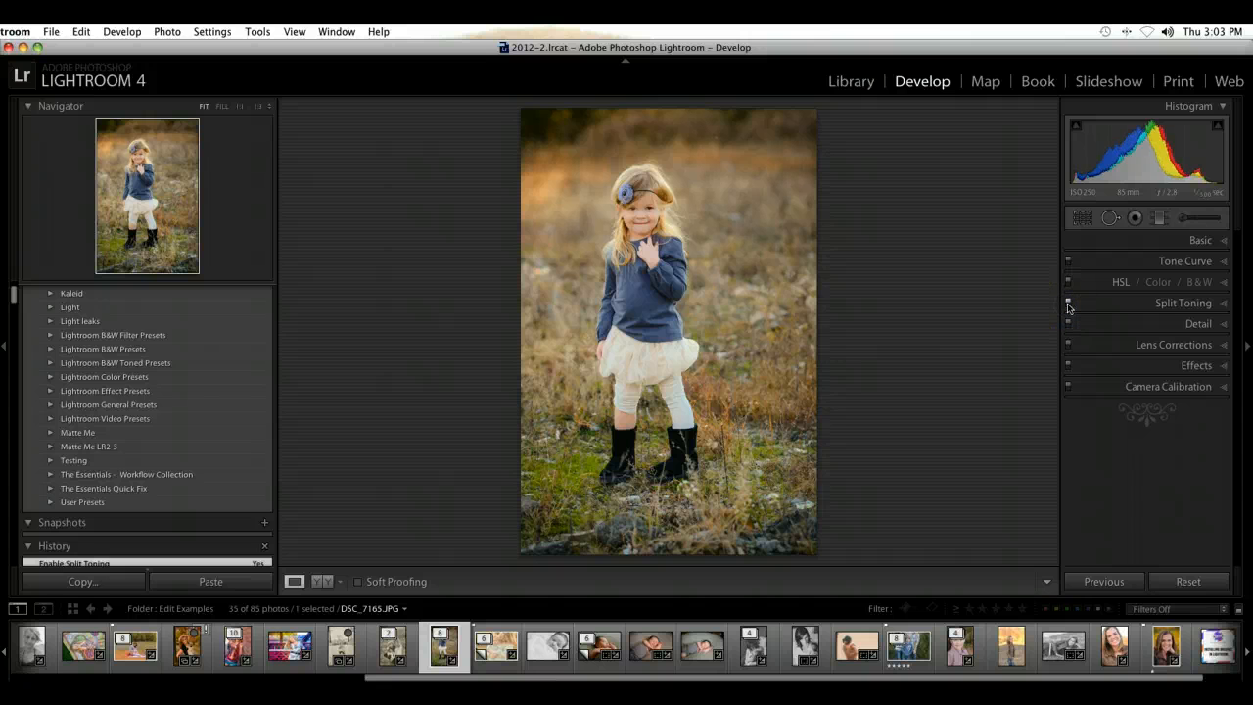
Step: Shift the Green hue to -4 in the HSL adjustments after trying +4
left_click(1224, 282)
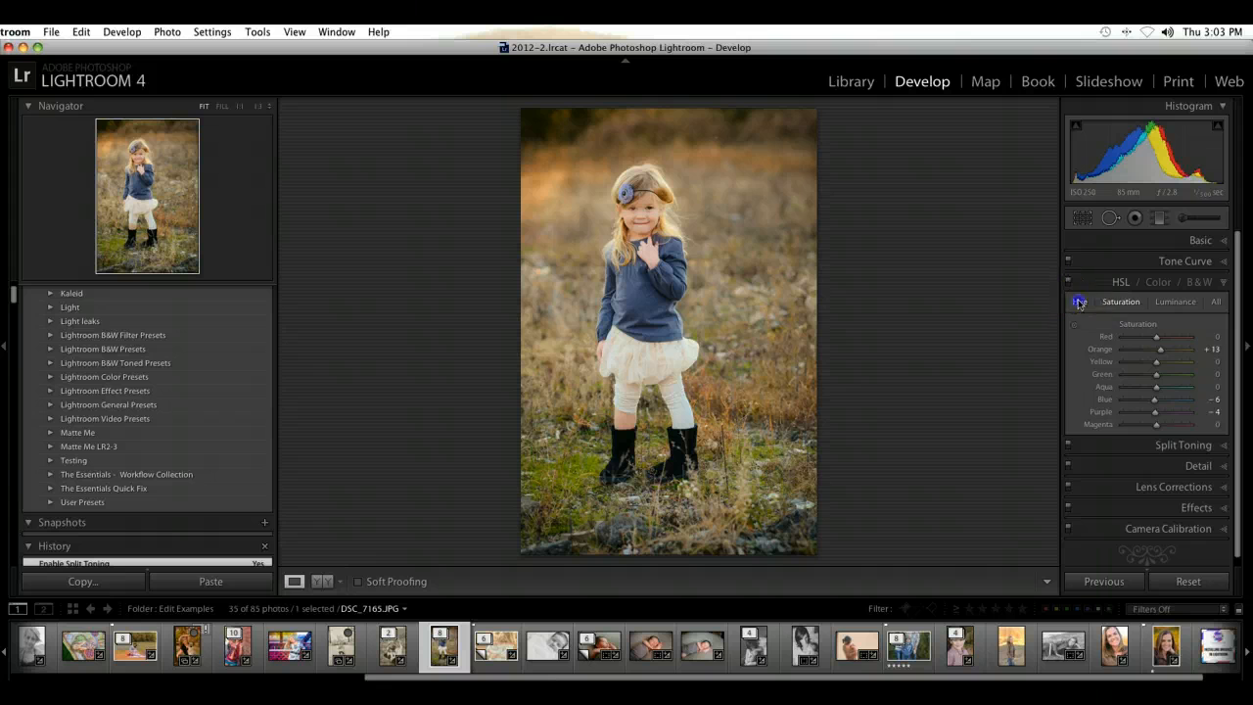
left_click(1079, 302)
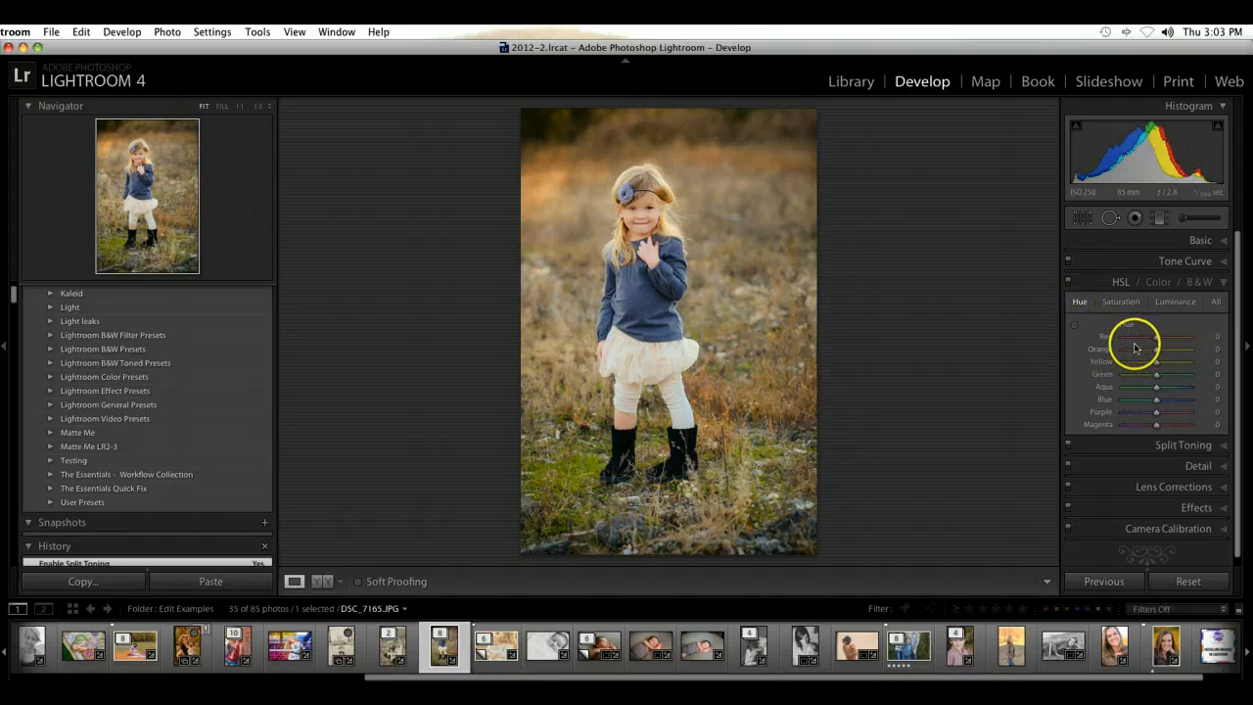
mouse_move(1156, 375)
left_mouse_down()
mouse_move(1111, 373)
mouse_move(1187, 376)
mouse_move(1122, 378)
mouse_move(1182, 379)
mouse_move(1158, 382)
left_mouse_up()
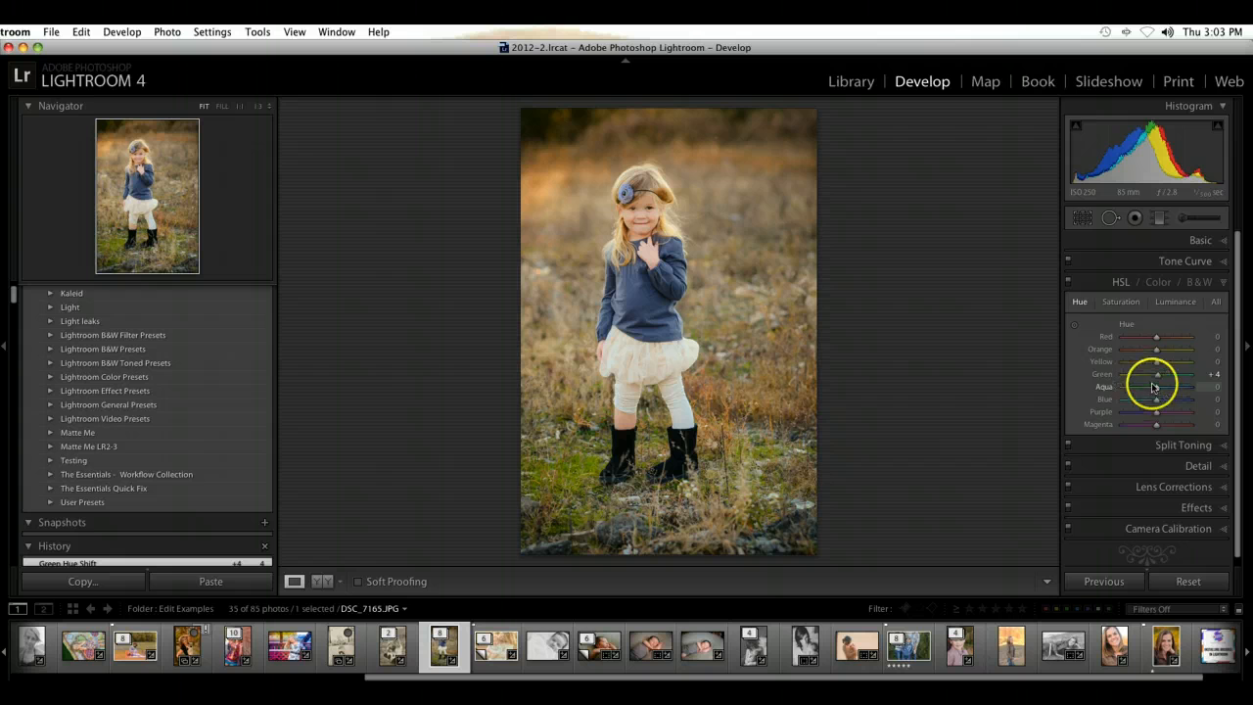
left_click_drag(1155, 379, 1156, 378)
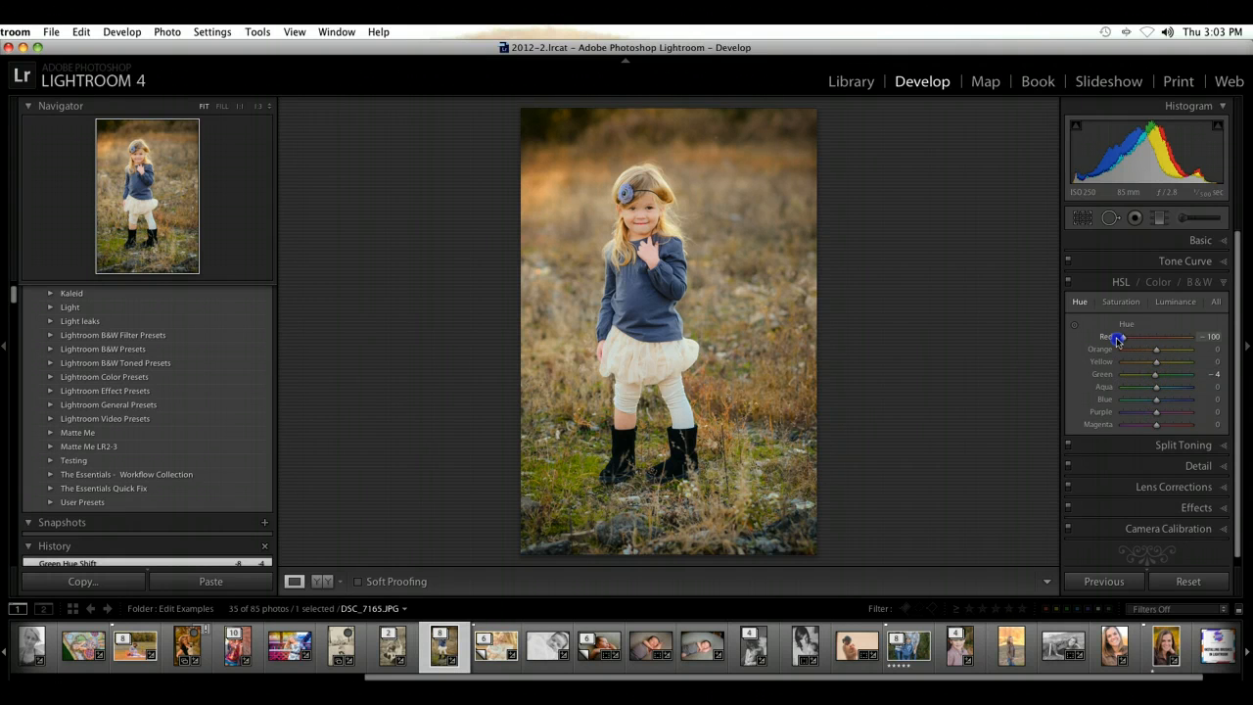
Step: Try a Red hue of -100 and an Orange hue of -50, restore both to 0, and close the HSL adjustments
left_click(1164, 340)
left_click_drag(1157, 350, 1139, 351)
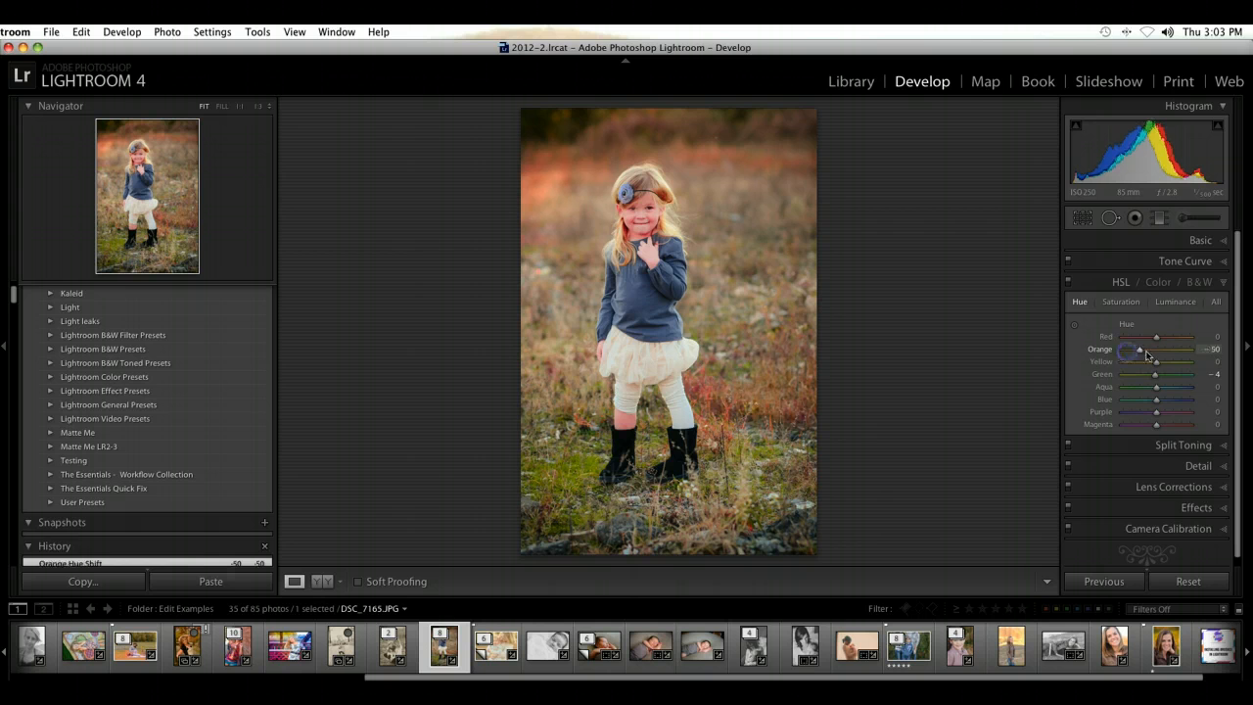
left_click(1161, 354)
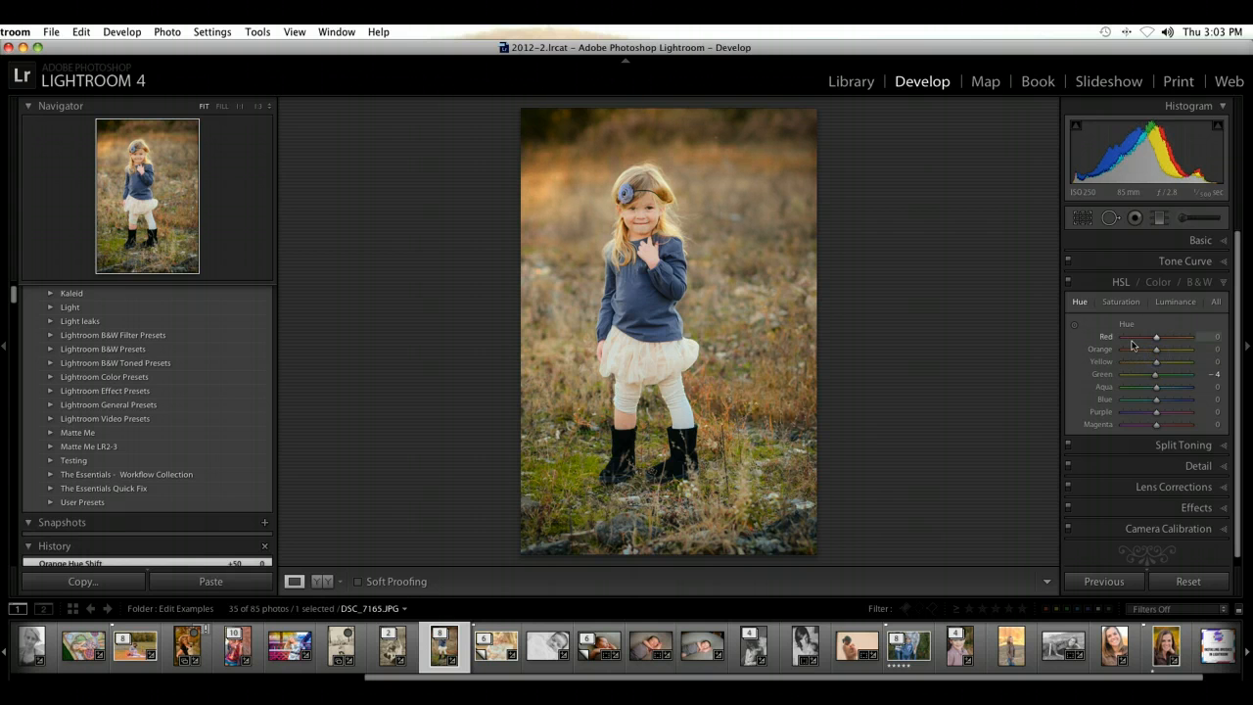
left_click(1222, 283)
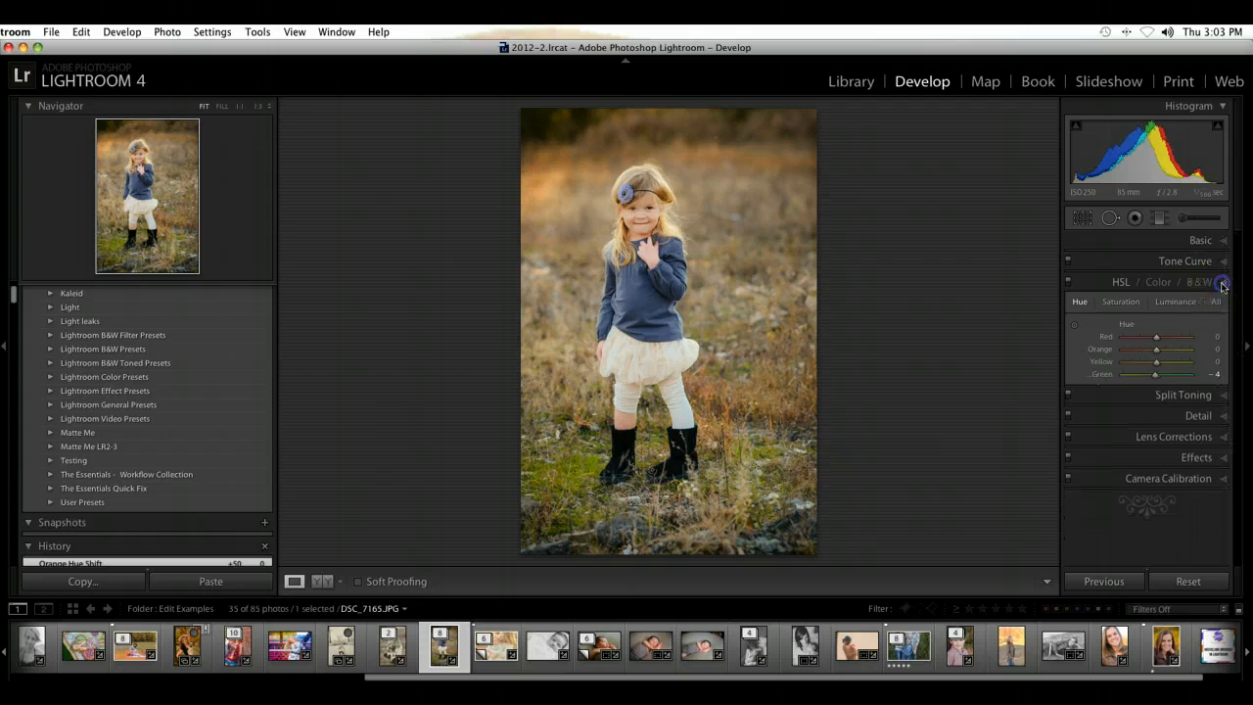
Step: Expand the preset folder The Essentials - Workflow Collection
left_click(50, 474)
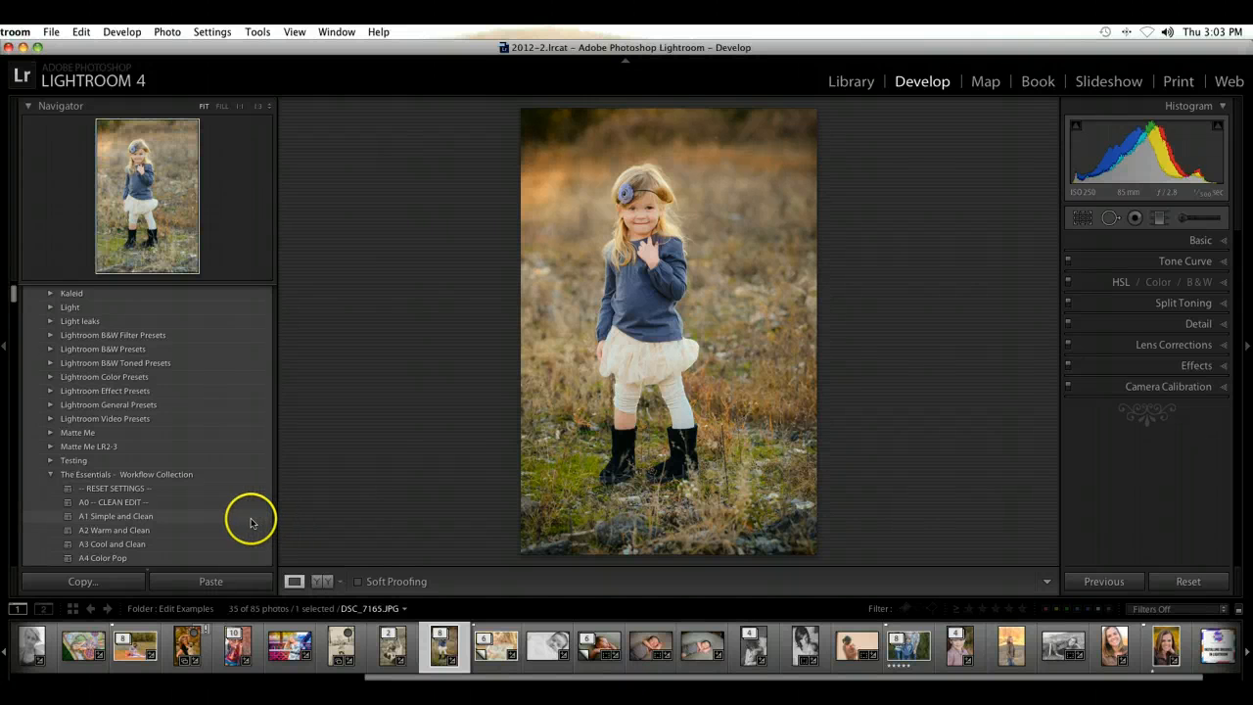
left_click(701, 431)
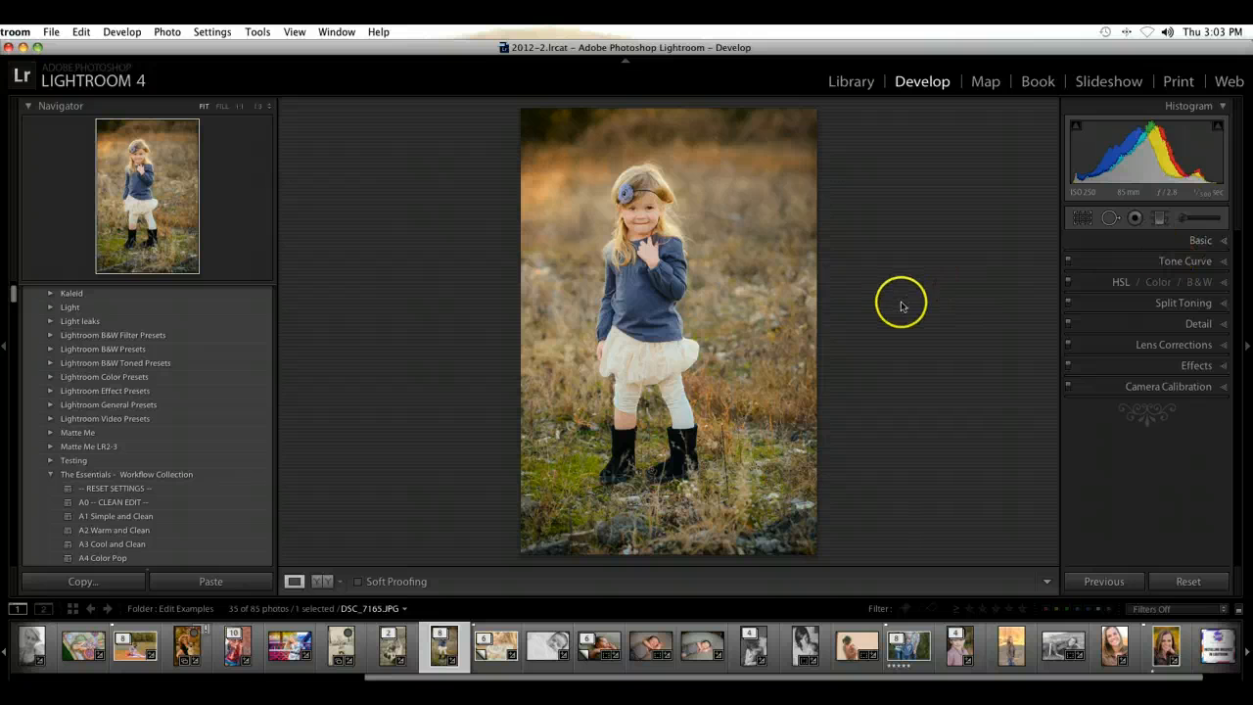
scroll(125, 436, "up", 5)
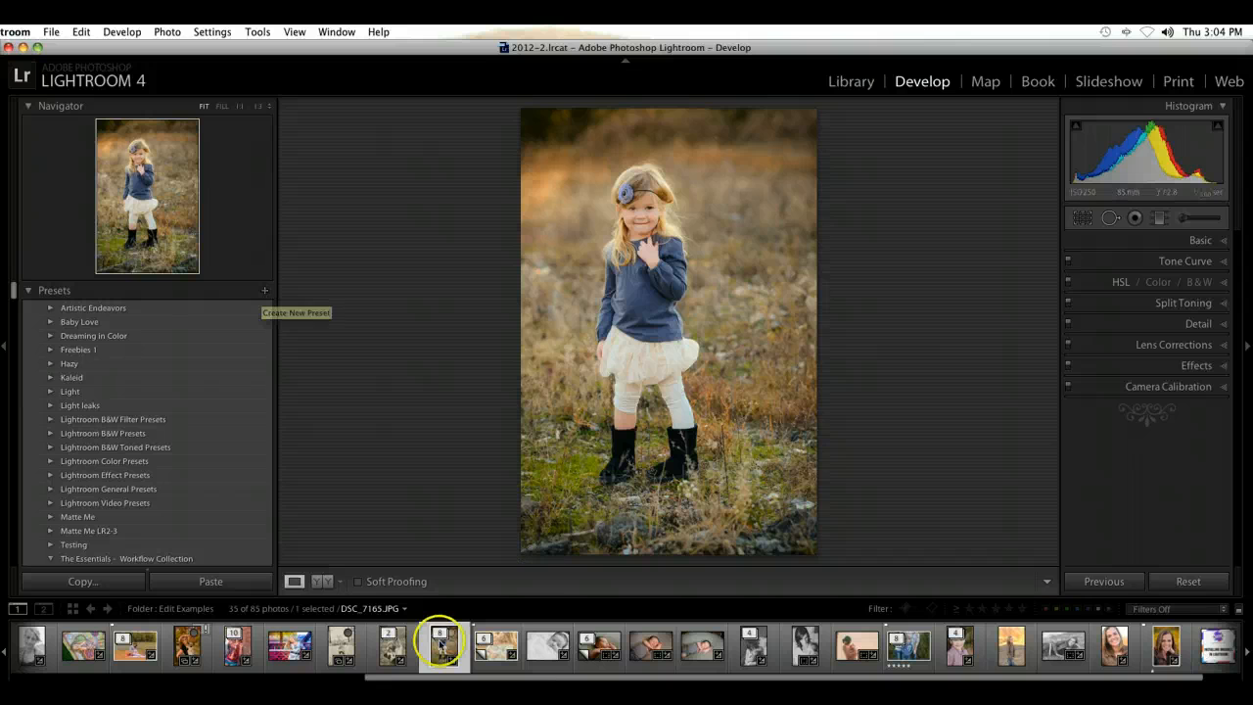
Step: Synchronize the girl portrait's settings to the neighbouring mother-and-baby photo, leaving out White Balance, Exposure and Crop
right_click(495, 663)
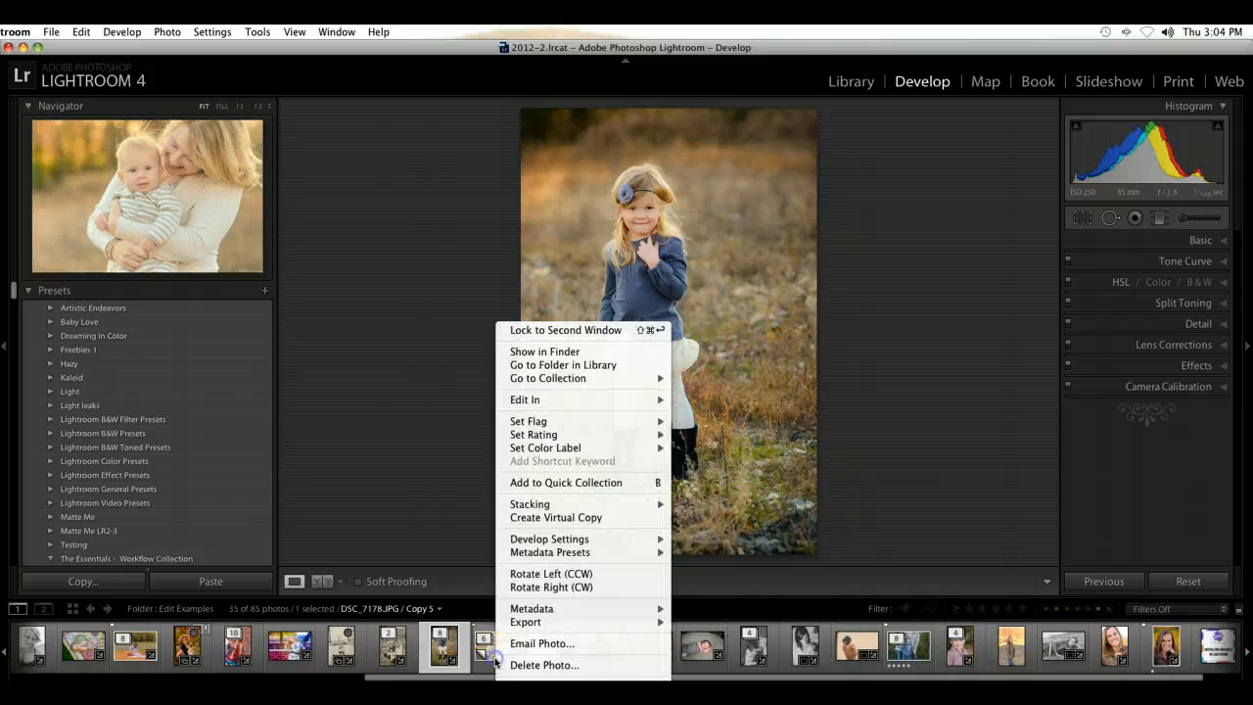
left_click(476, 616)
left_click(492, 652, "super")
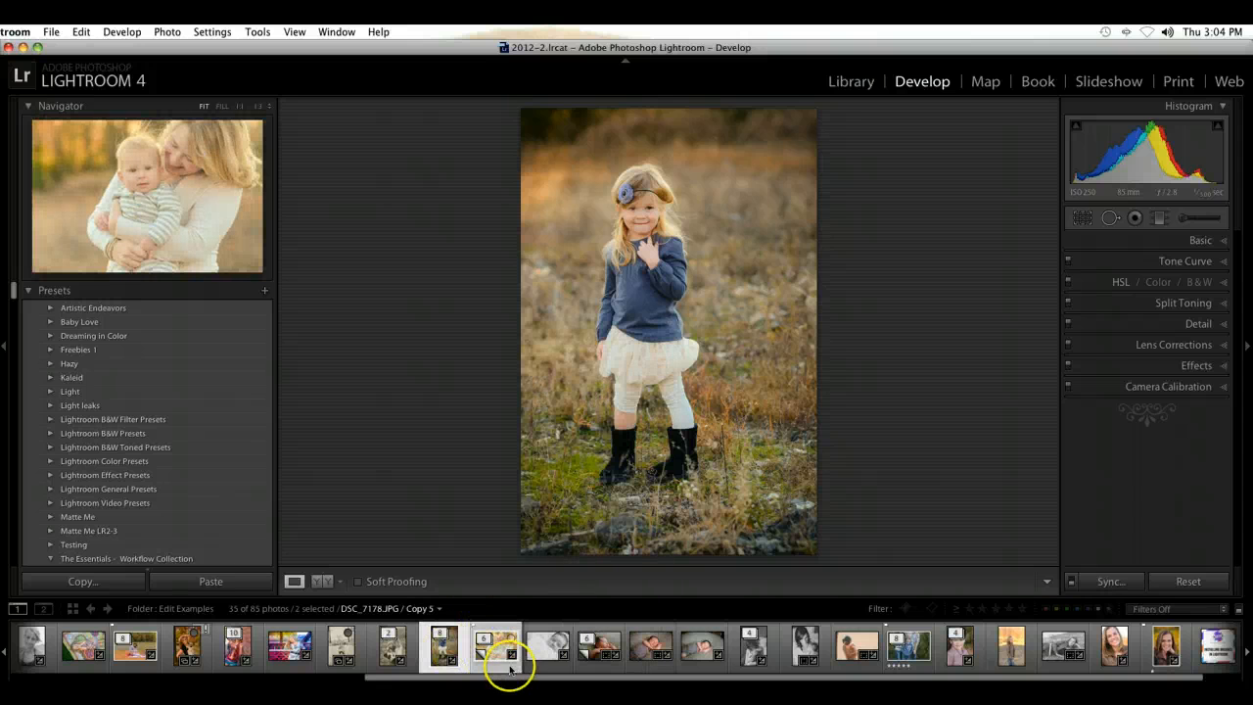
left_click(1111, 581)
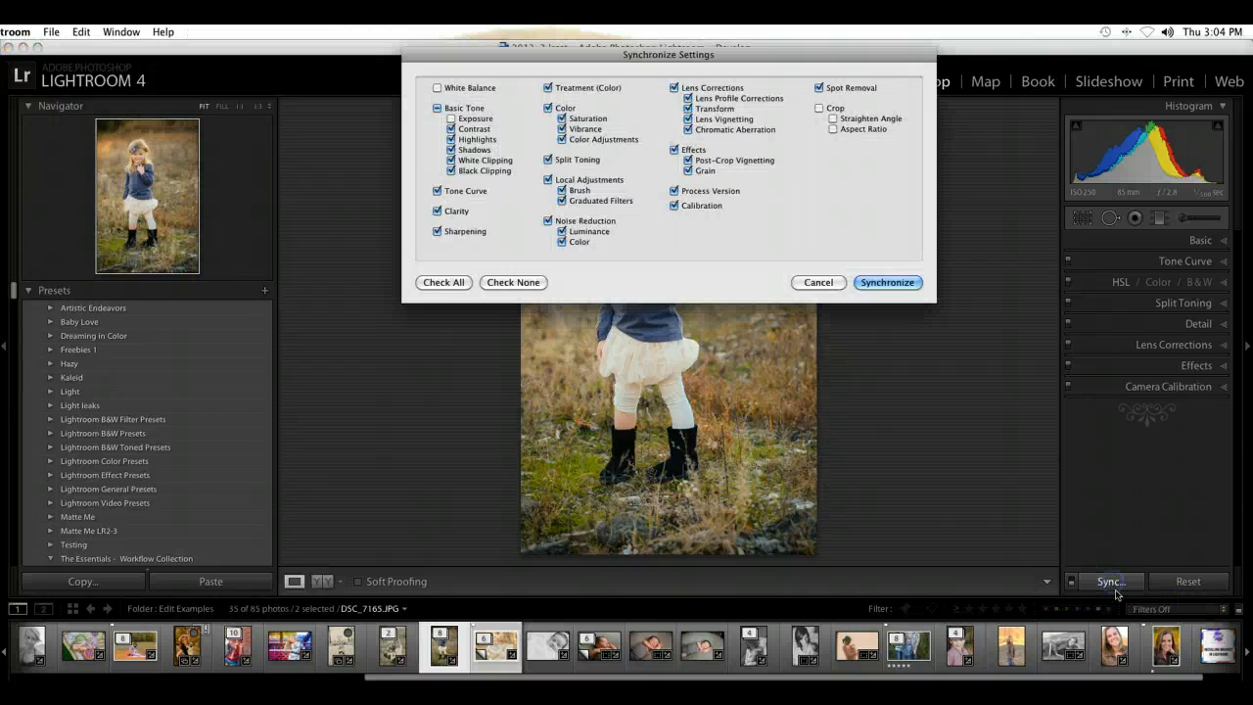
left_click(887, 283)
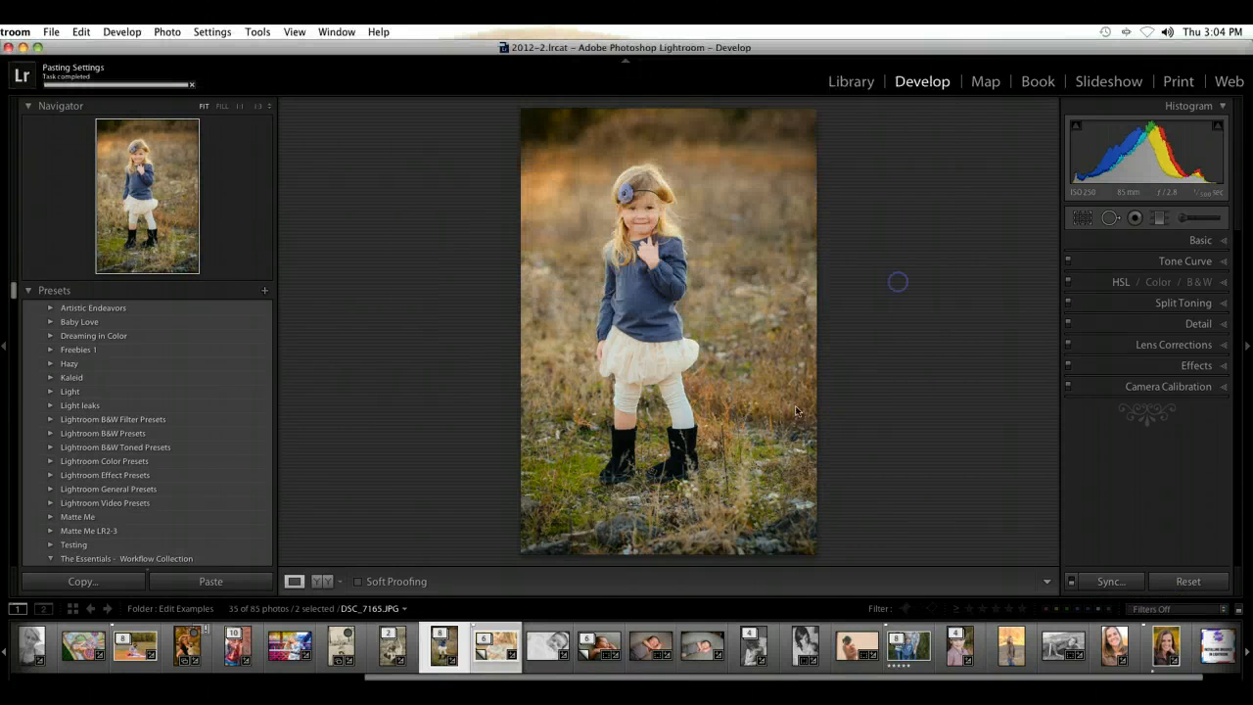
Step: Open the mother-and-baby photo and set its Exposure to +0.20 in the Basic adjustments
left_click(480, 654)
left_click(1214, 240)
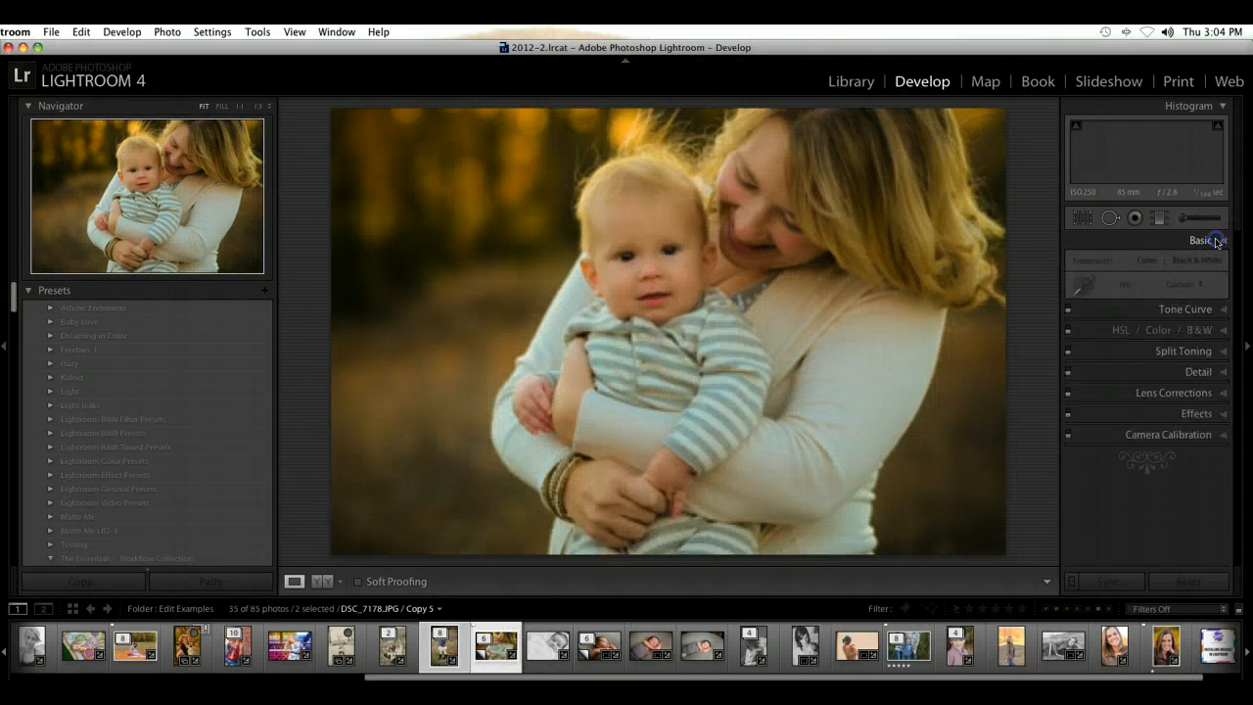
left_click(1161, 357)
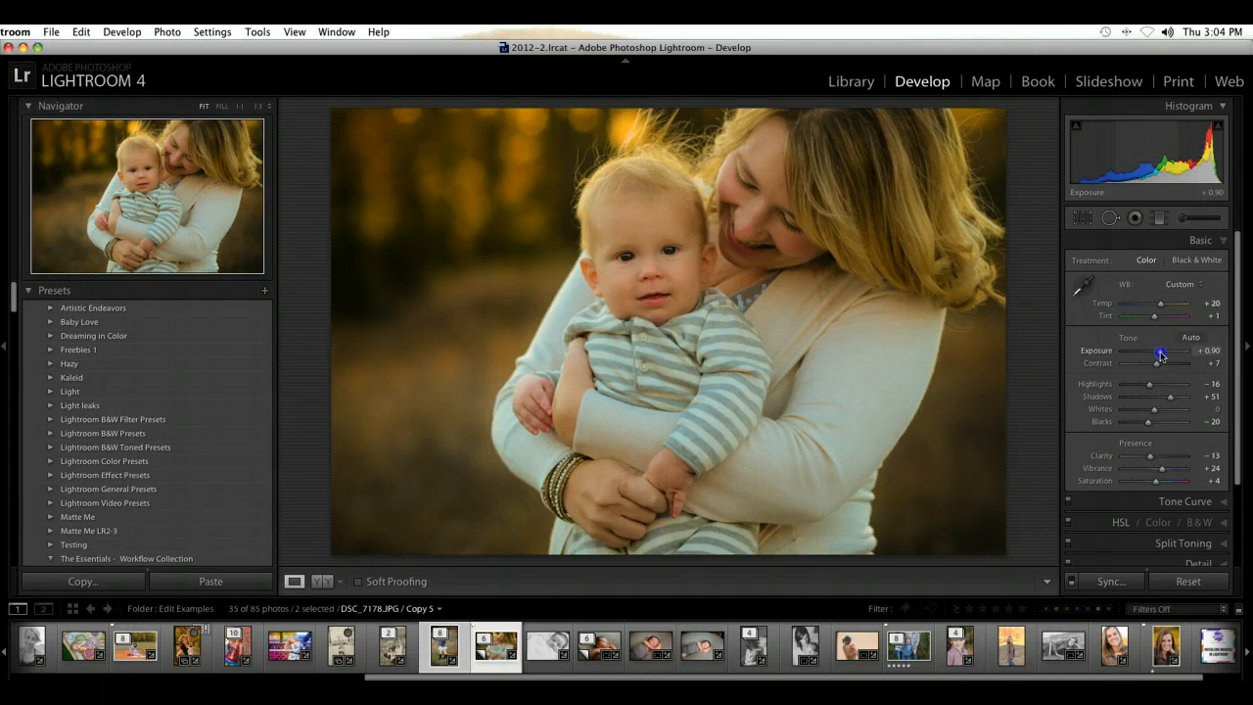
left_click_drag(1162, 355, 1156, 358)
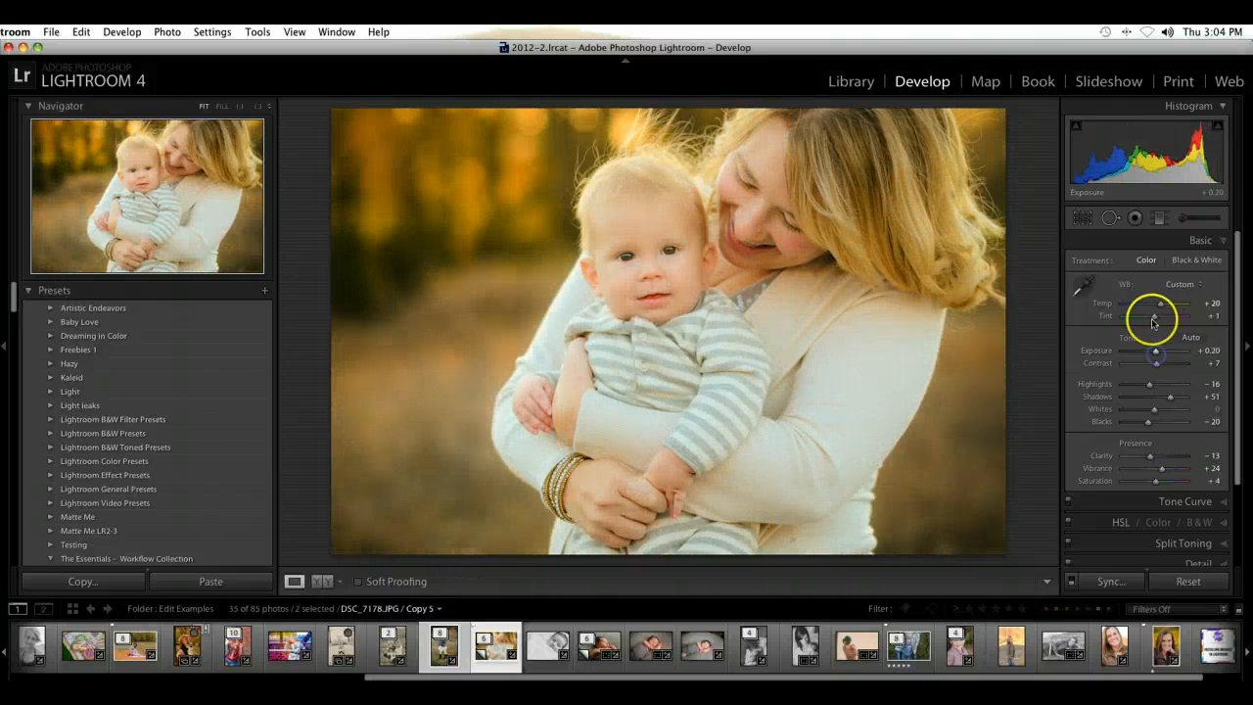
Step: Sample the baby's striped sleeve as the neutral target, and set Temp +13, Tint +9 and Exposure +0.10
left_click(1083, 292)
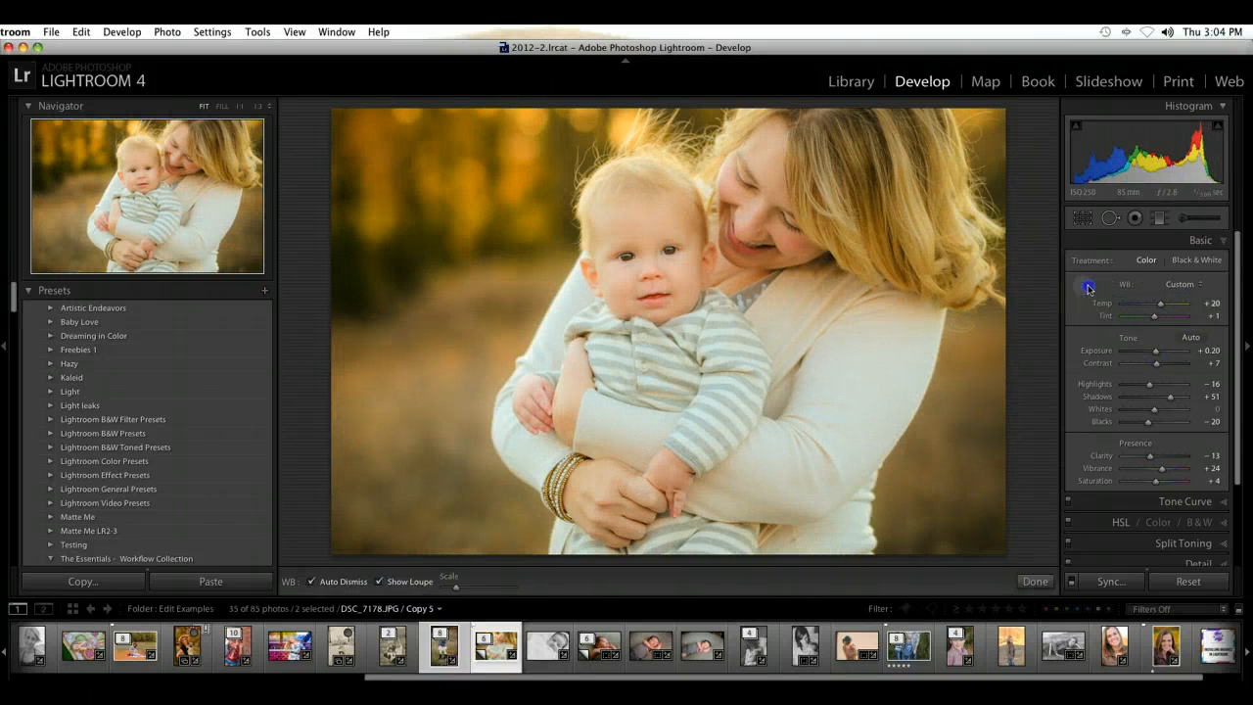
left_click(687, 457)
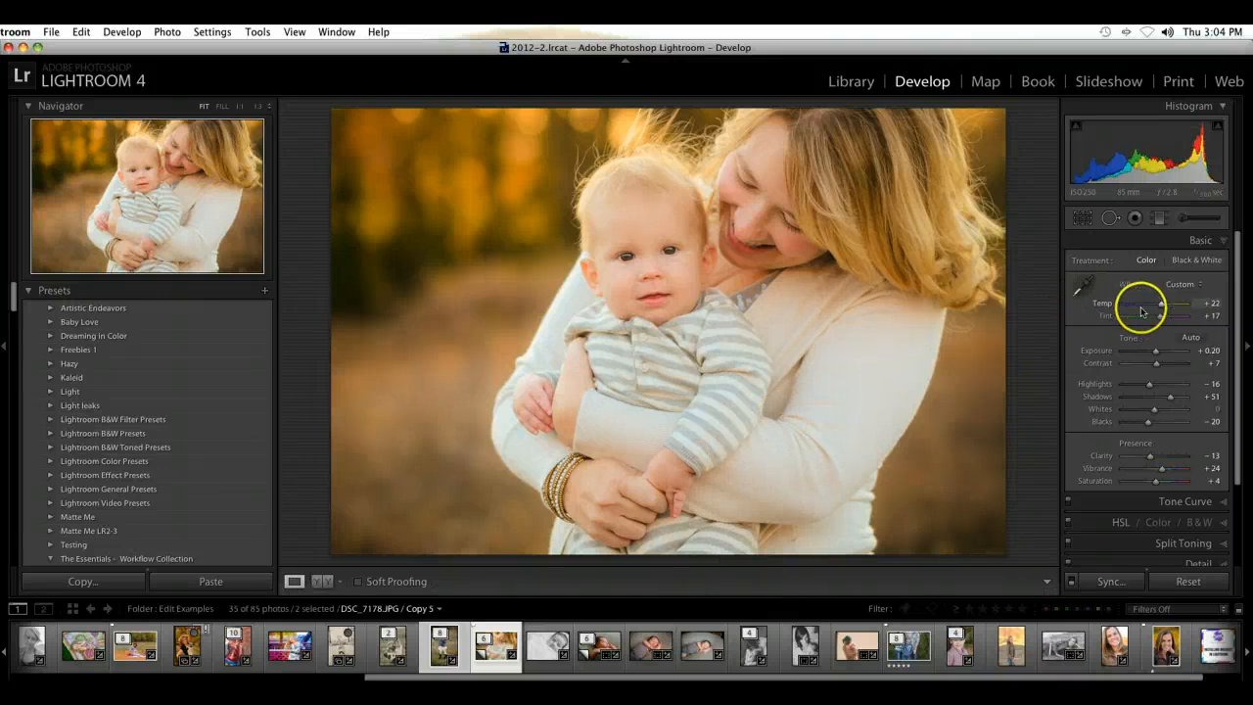
mouse_move(1159, 317)
left_mouse_down()
mouse_move(1160, 304)
mouse_move(1156, 354)
left_mouse_up()
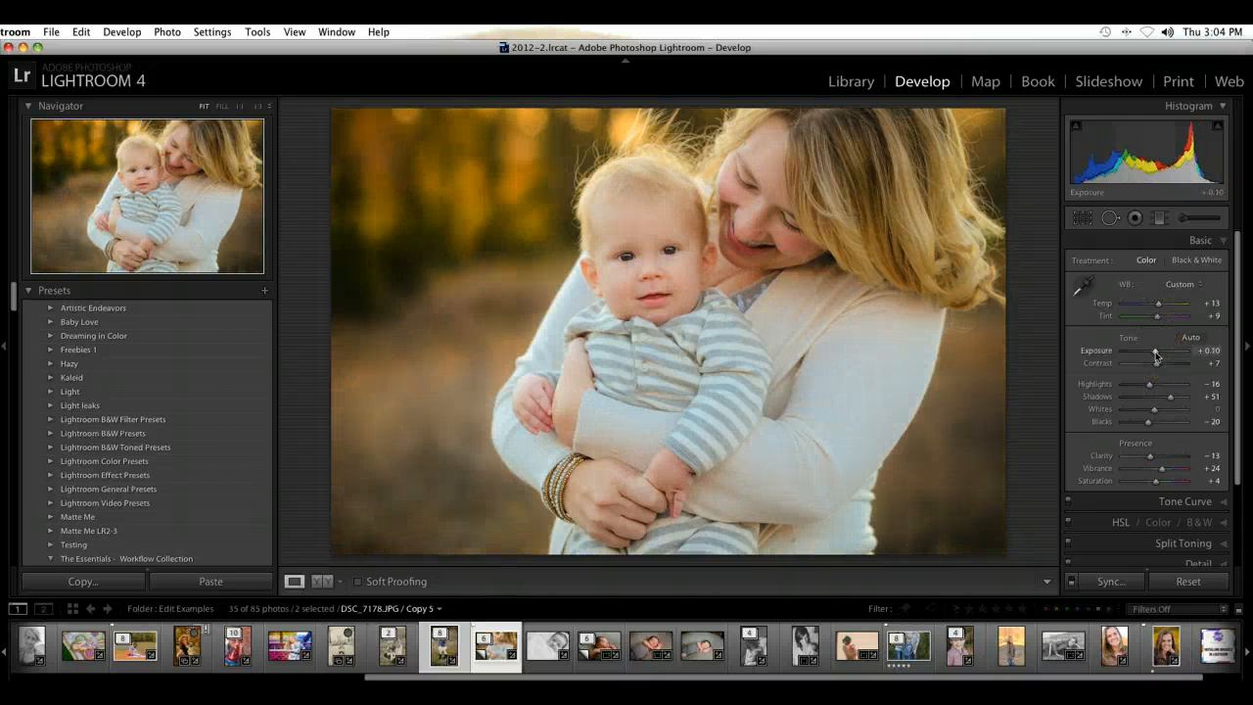
Step: Compare the mother-and-baby photo before and after the synchronized edit
key("backslash")
key("backslash")
key("backslash")
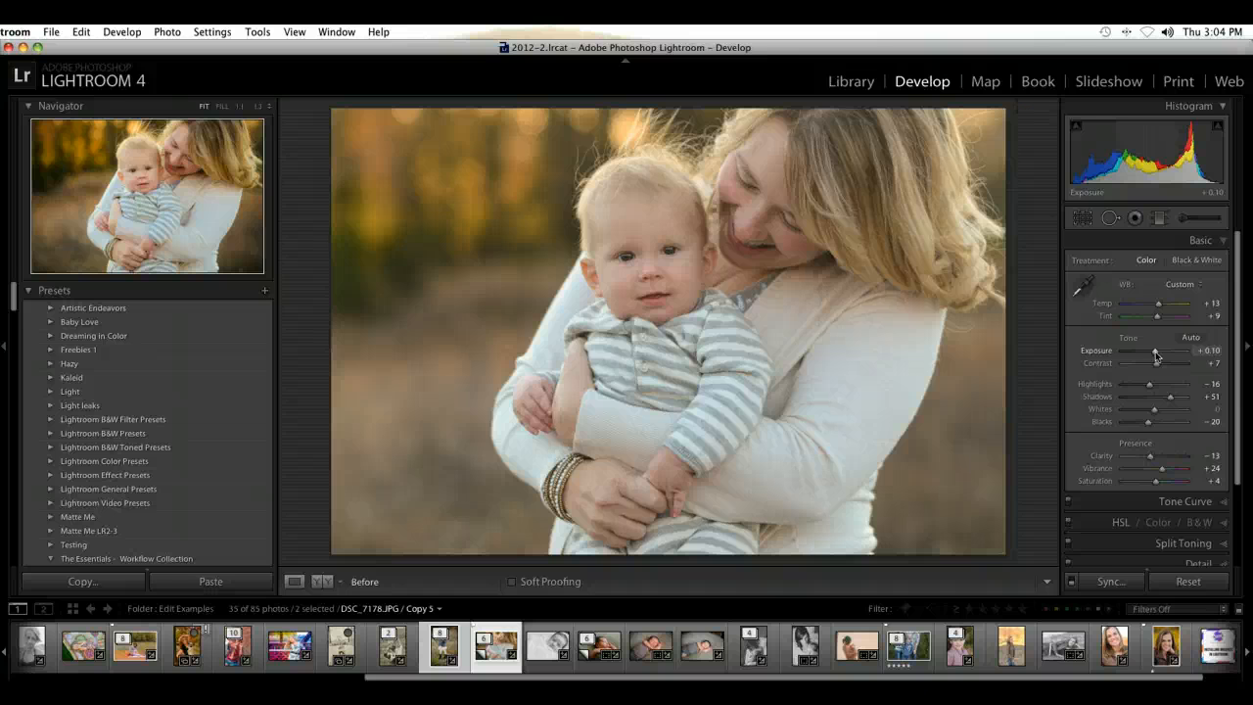
key("backslash")
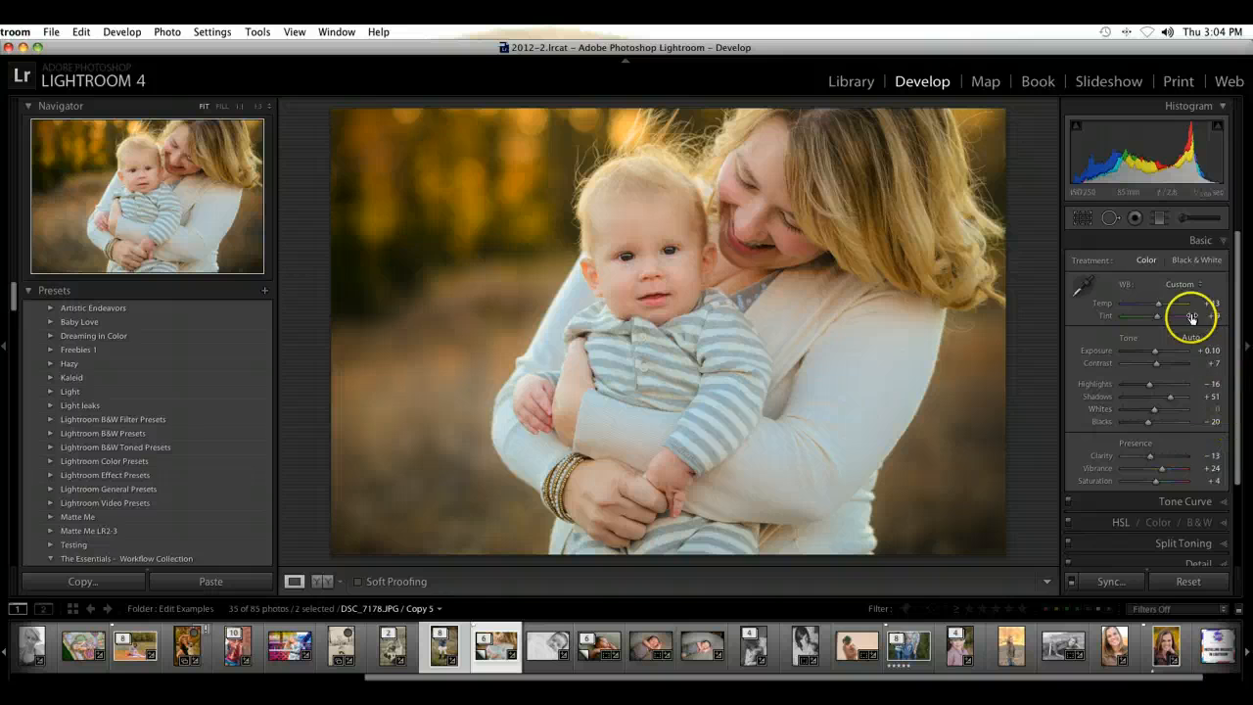
key("backslash")
key("backslash")
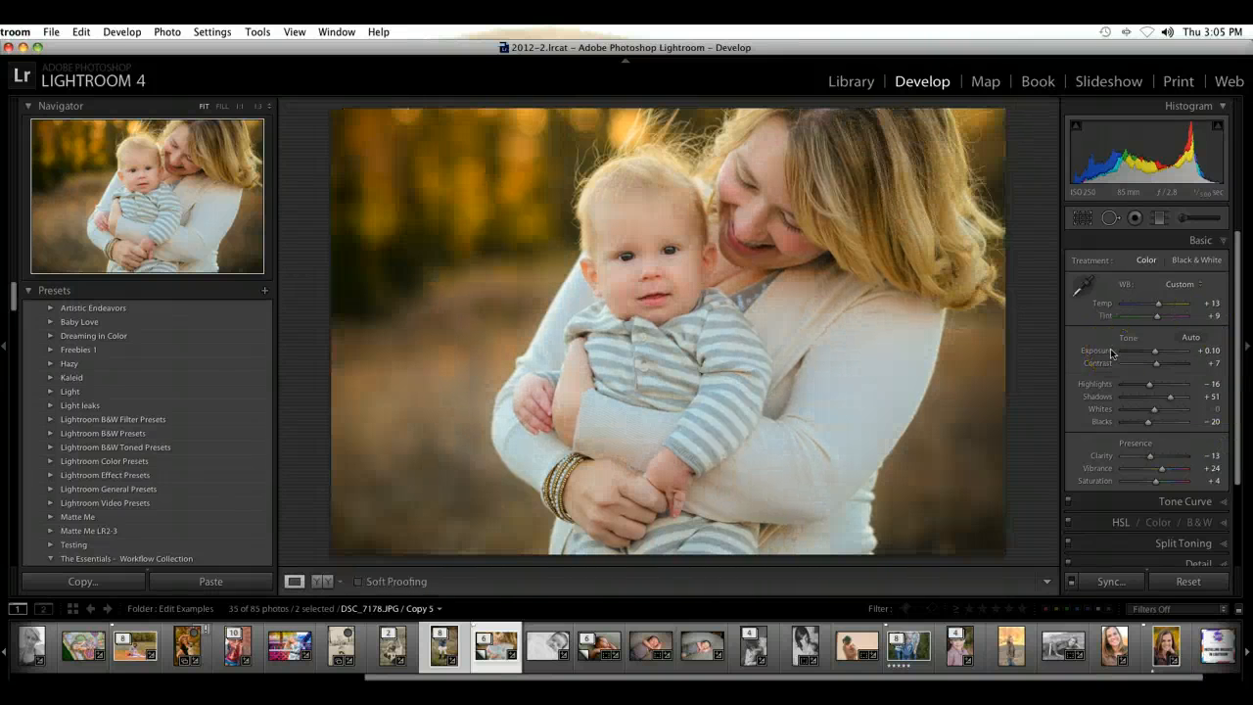
Step: Apply the A1 Simple and Clean preset to the girl's portrait, and sample her black boot as the white balance neutral target
left_click(437, 654)
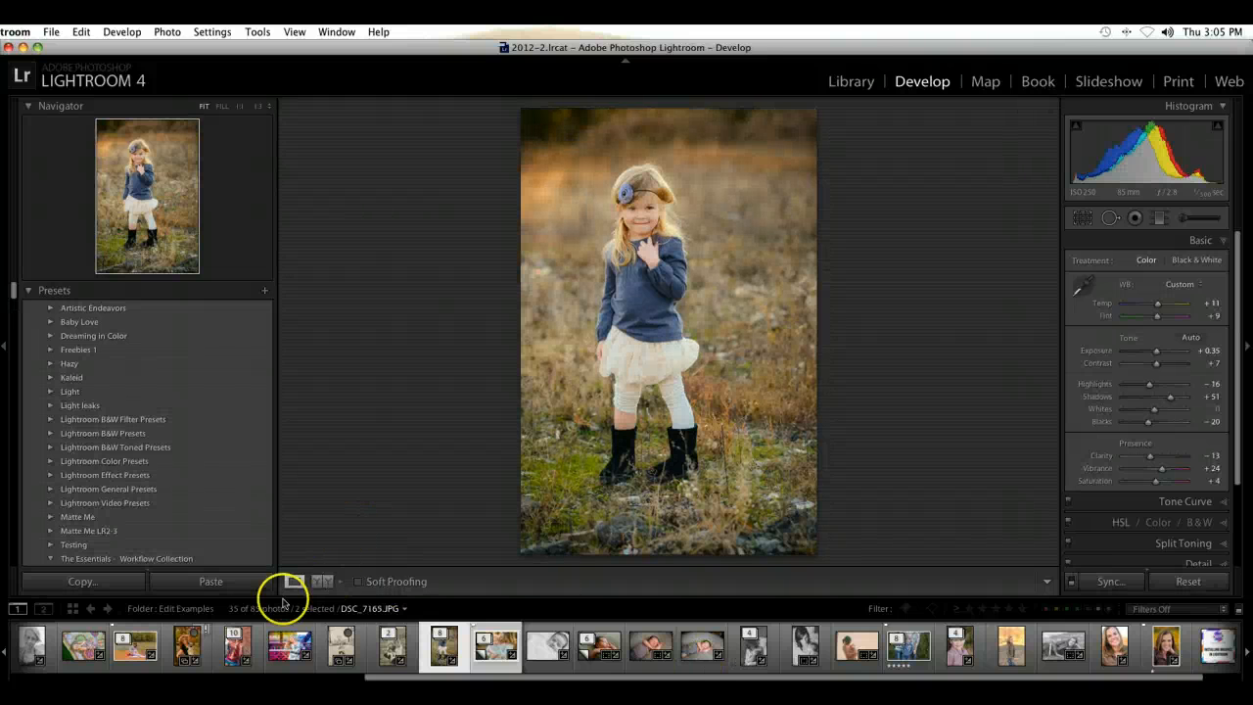
scroll(137, 489, "down", 5)
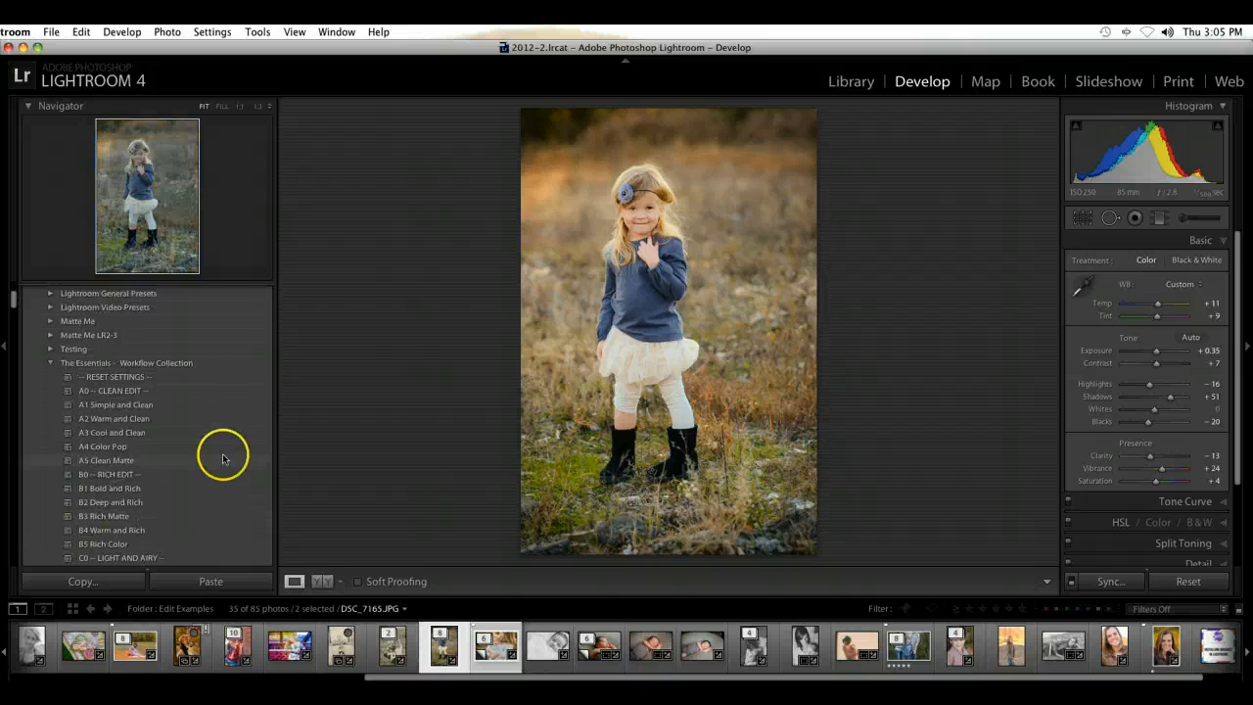
left_click(152, 404)
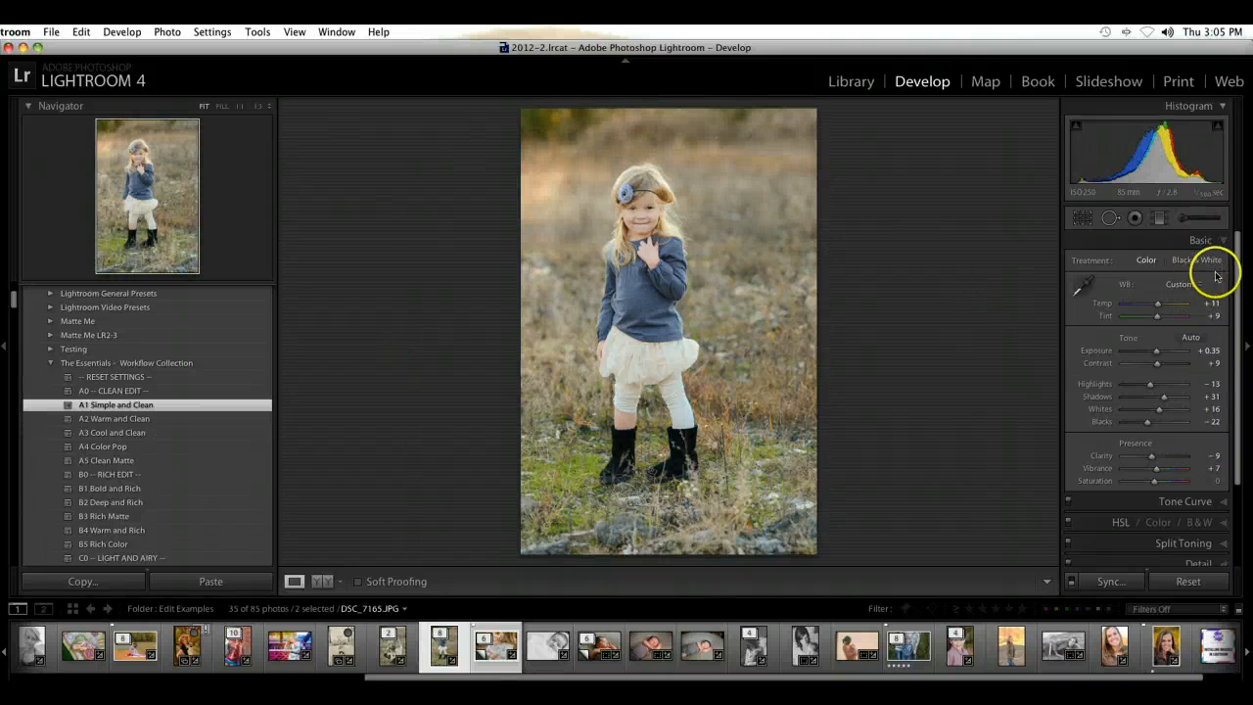
left_click(1089, 285)
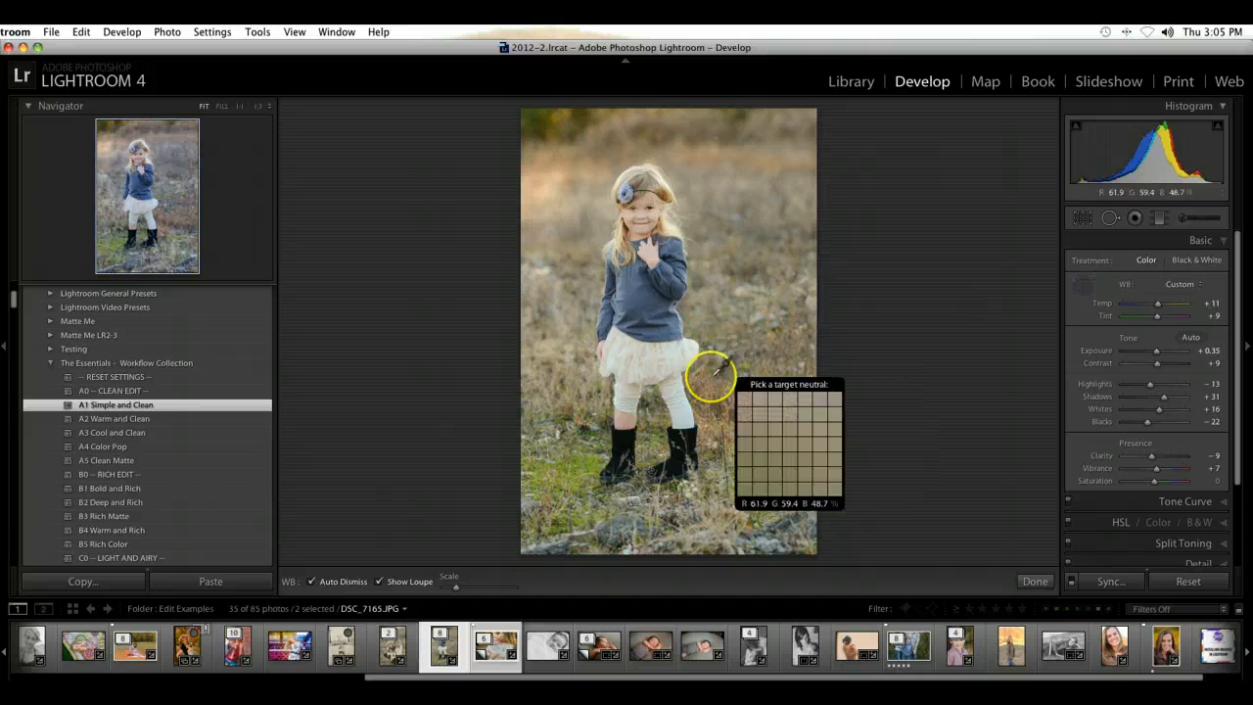
left_click(620, 440)
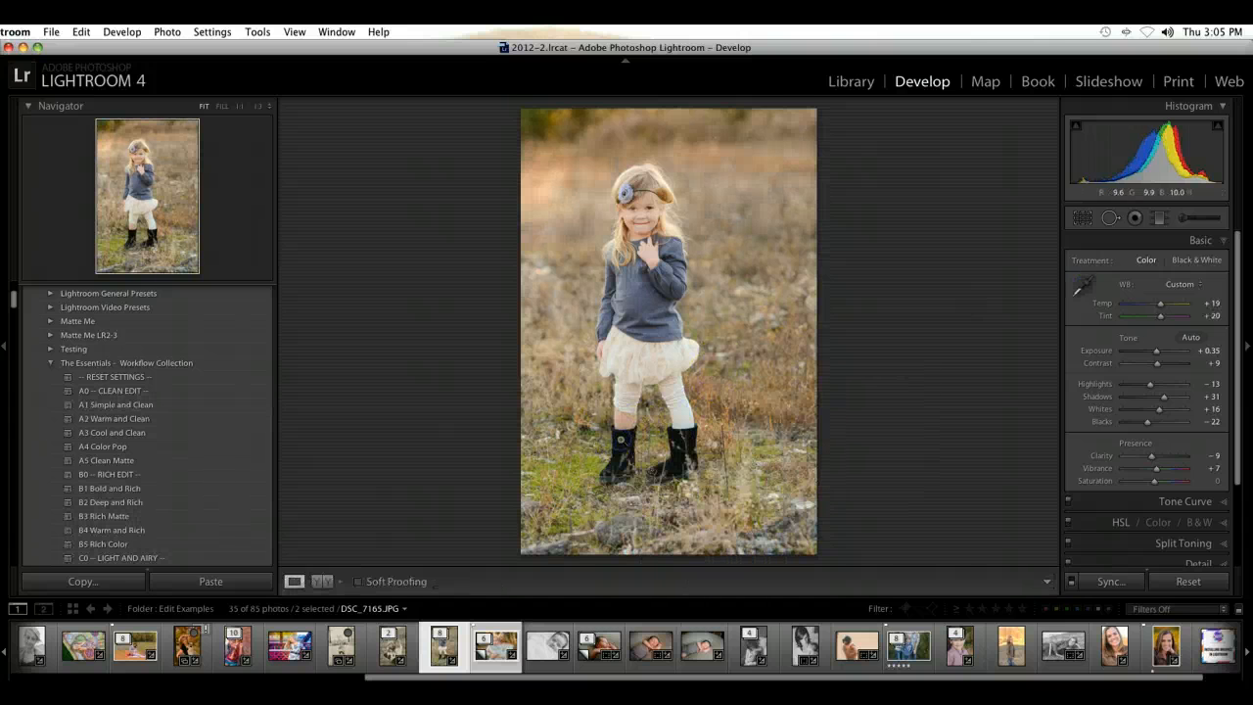
Step: Compare the girl's portrait before and after the preset edit, and collapse the Basic adjustments
key("backslash")
key("backslash")
key("backslash")
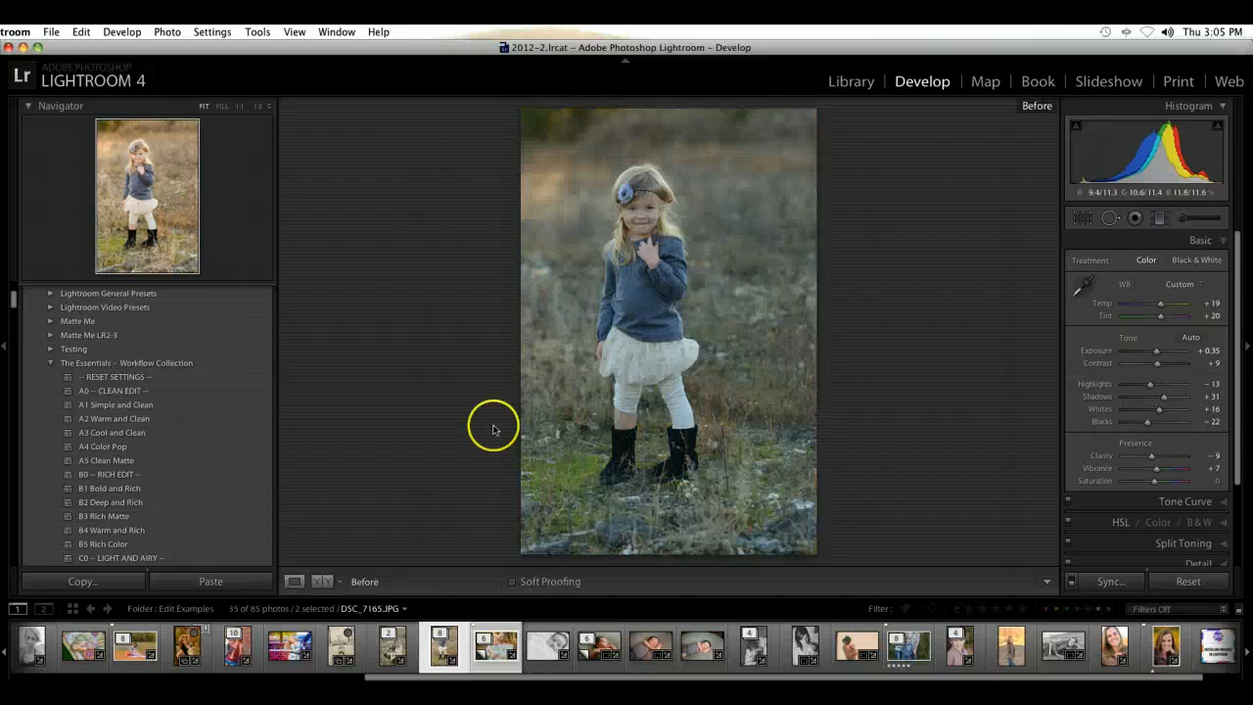
key("backslash")
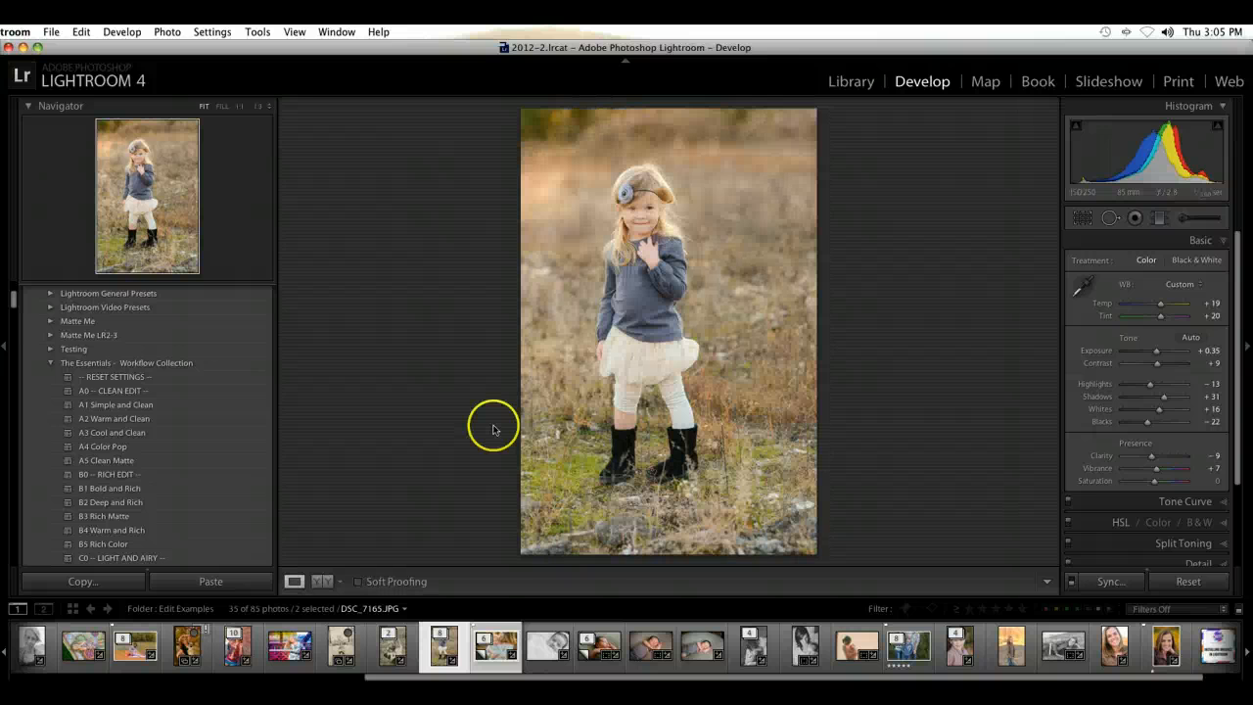
left_click(1209, 242)
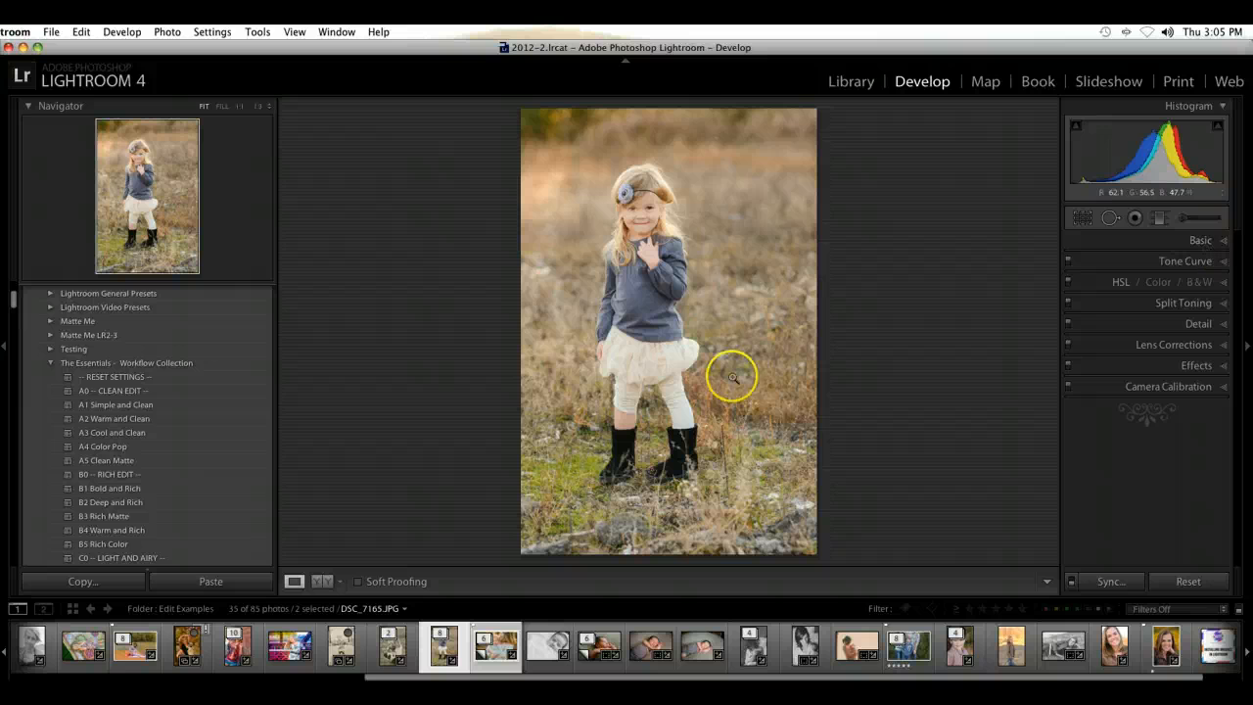